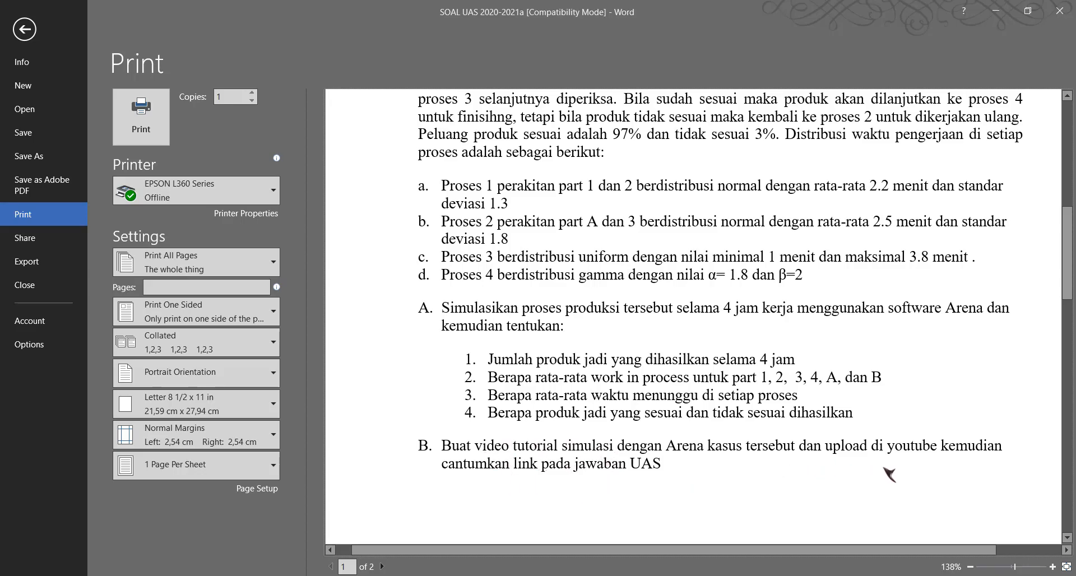
# Read through the exam problem in the Word print preview, including the production flow diagram on page 2.
pyautogui.scroll(-10, 866, 475)
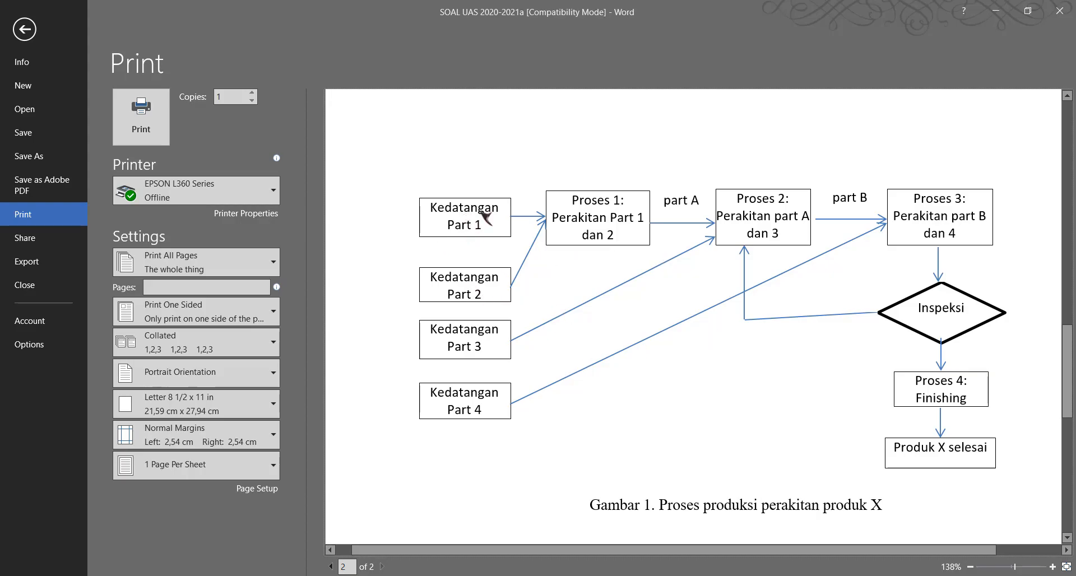
pyautogui.scroll(-5, 662, 343)
pyautogui.scroll(4, 662, 343)
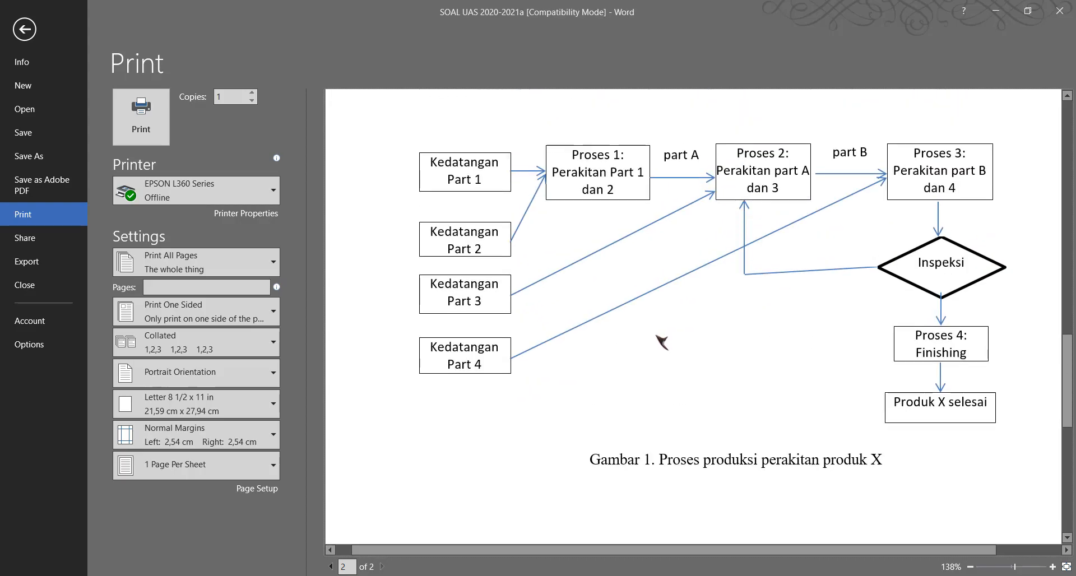
pyautogui.scroll(15, 662, 343)
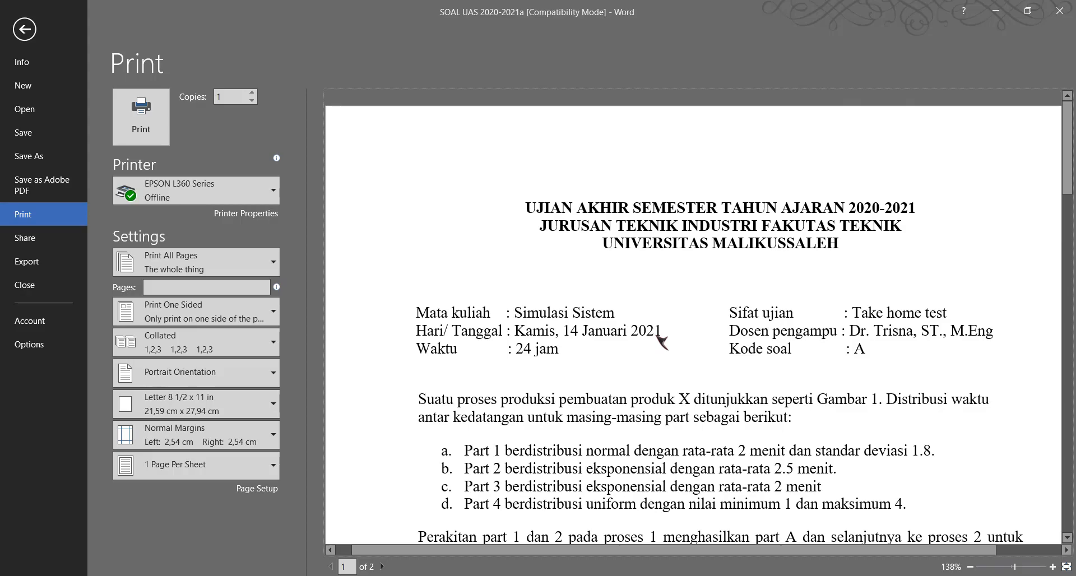
pyautogui.scroll(-5, 662, 343)
# Search the computer for Arena and launch the application.
pyautogui.press('super')
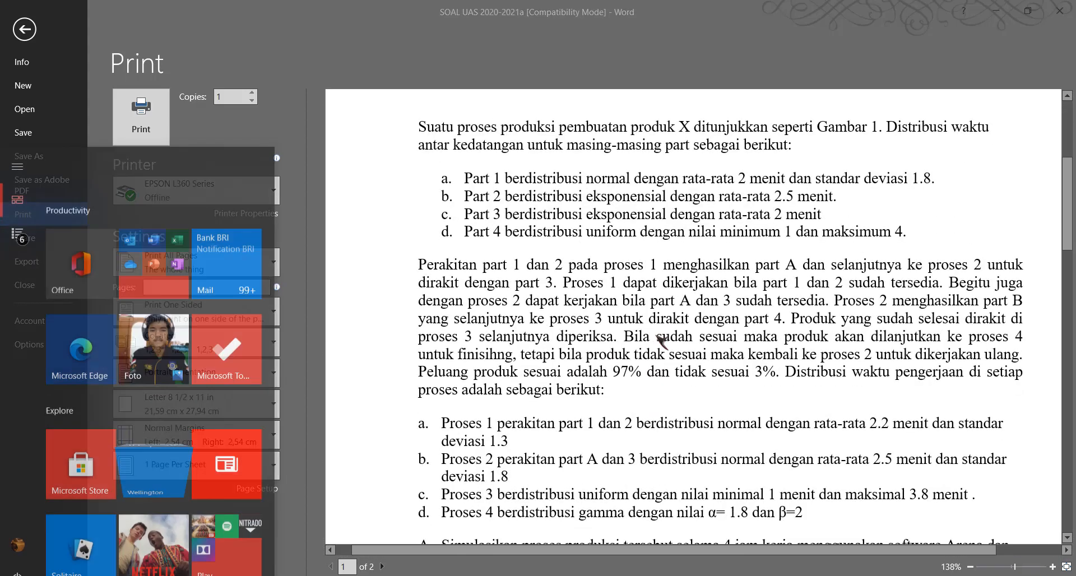
pyautogui.write('arena')
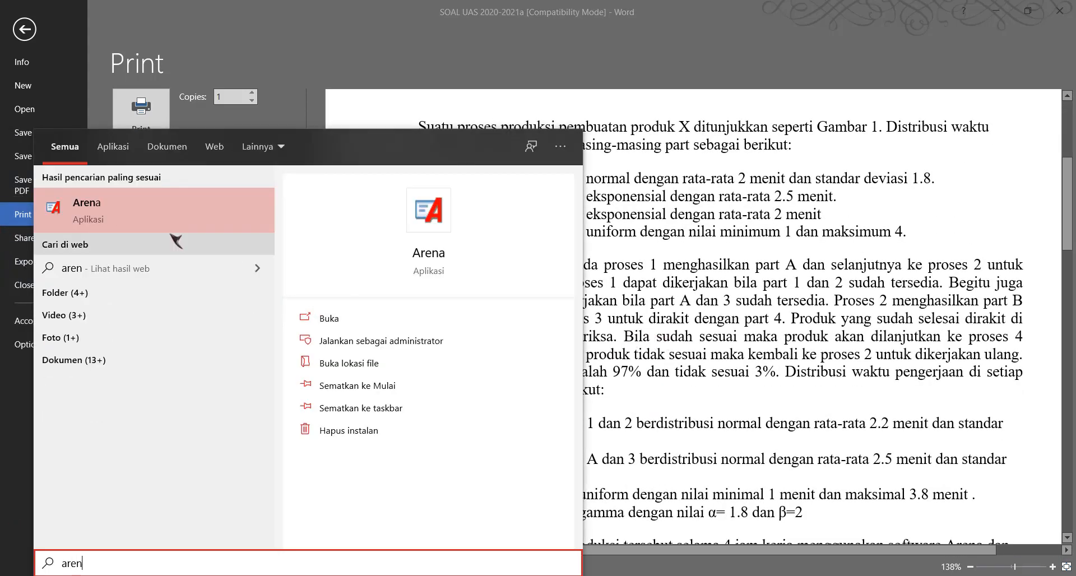
pyautogui.click(190, 209)
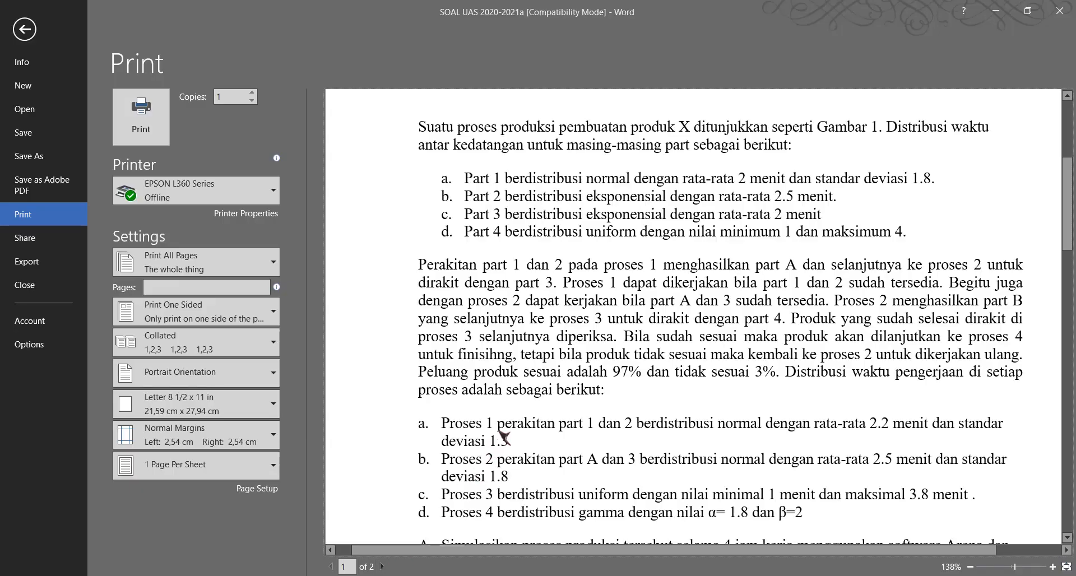
# Review the part arrival-time distributions in the Word exam document and return to Arena.
pyautogui.scroll(-5, 526, 429)
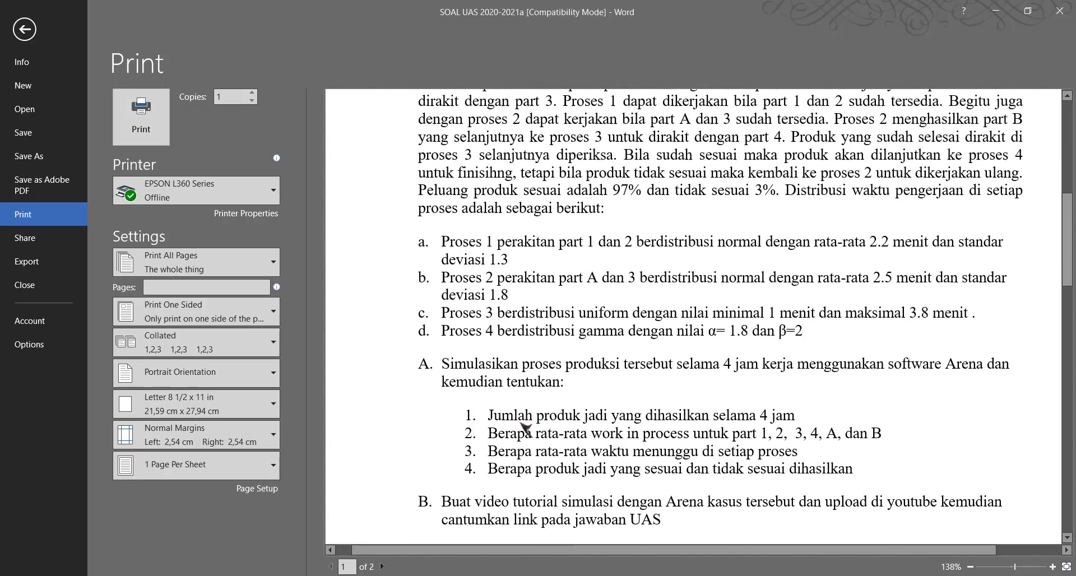
pyautogui.scroll(5, 525, 429)
pyautogui.scroll(3, 516, 365)
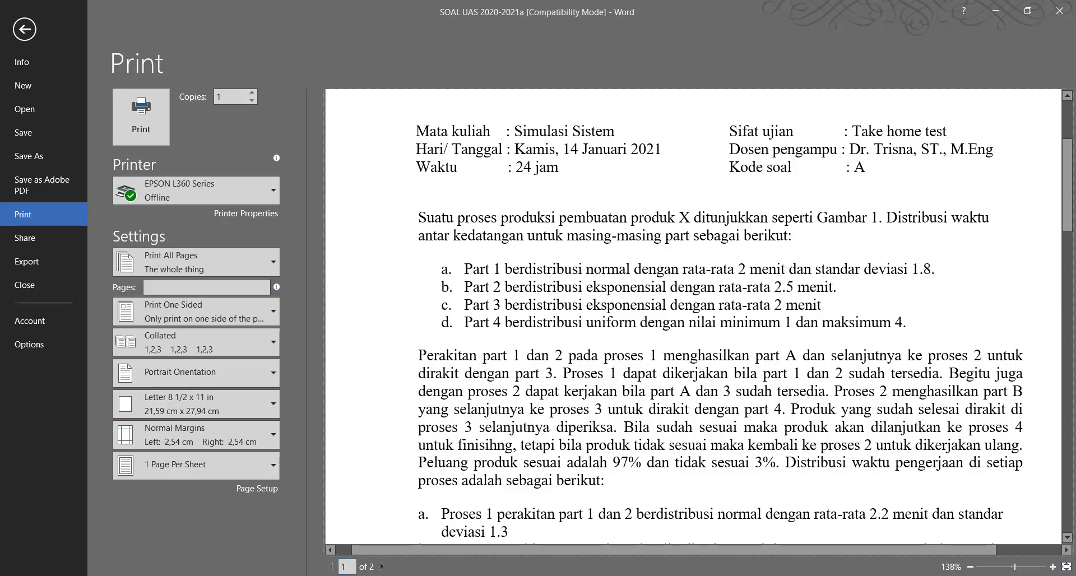
pyautogui.click(367, 535)
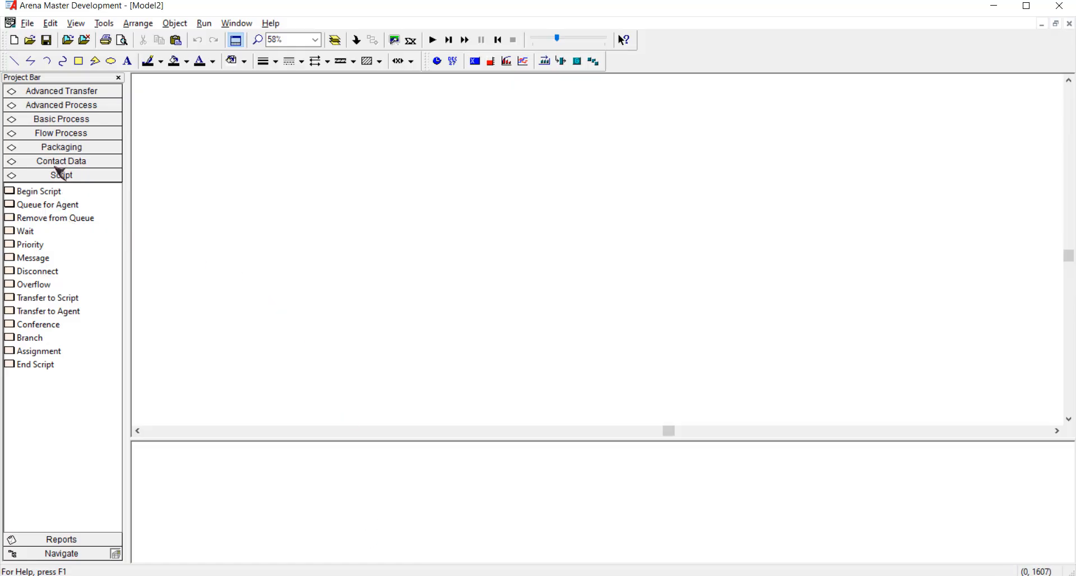
# Place a Create module from Basic Process, naming it Kedatangan Part 1 with entity type Part 1.
pyautogui.click(62, 120)
pyautogui.moveTo(42, 158); pyautogui.dragTo(193, 144)
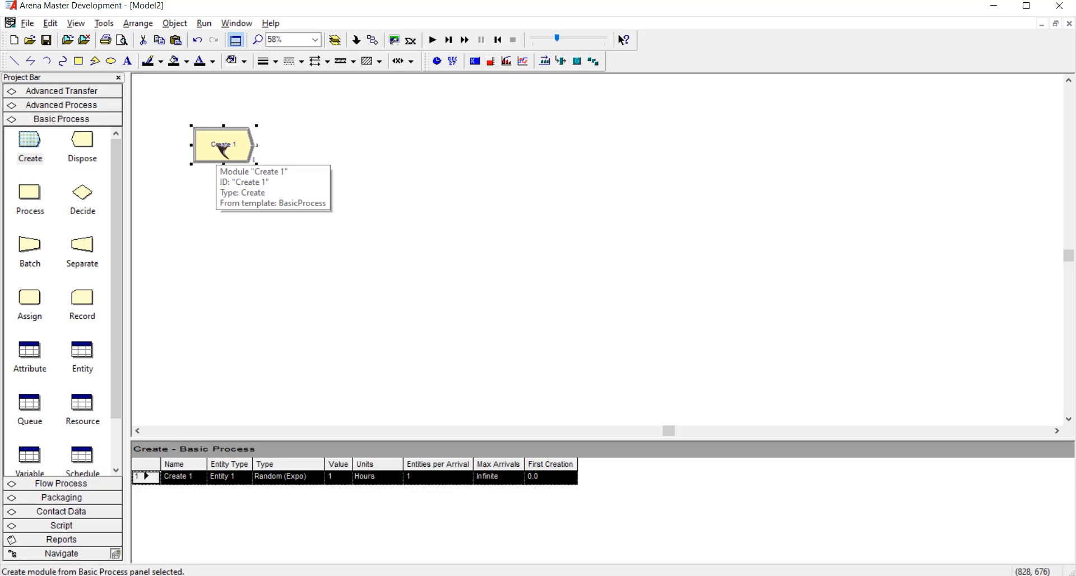
pyautogui.doubleClick(223, 147)
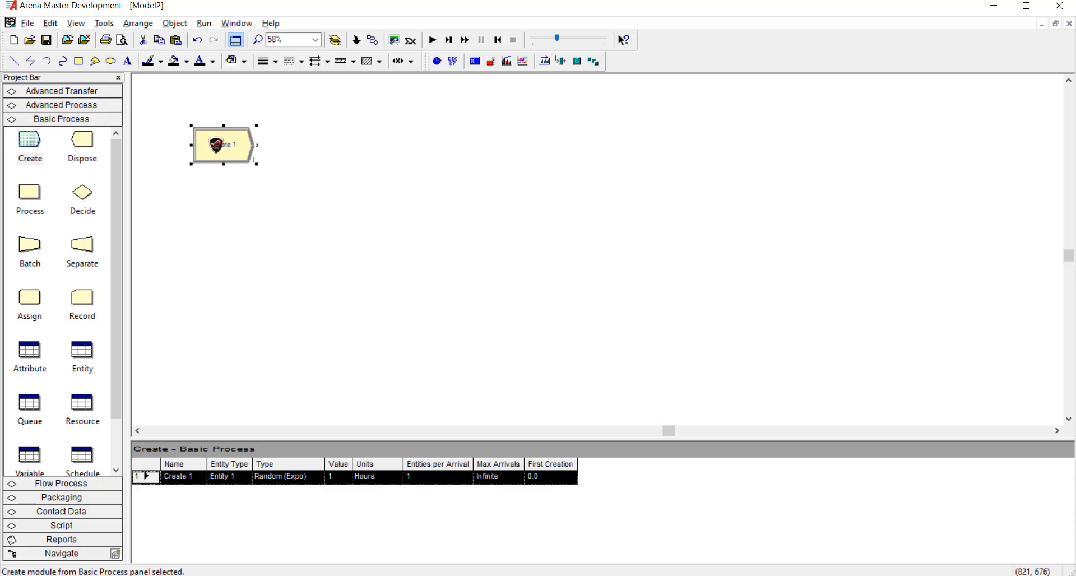
pyautogui.write('Kedatangan Part 1')
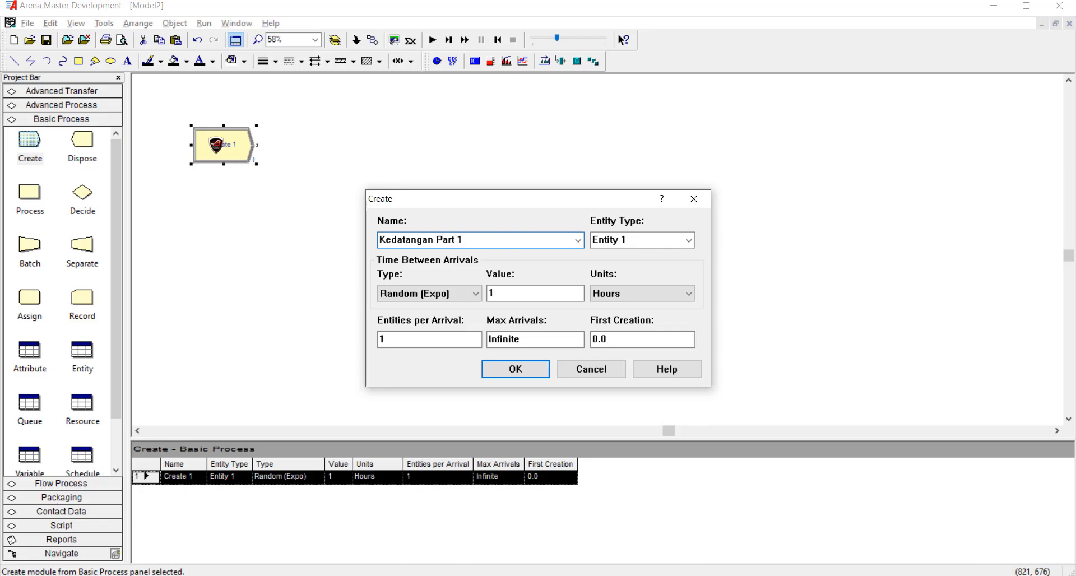
pyautogui.click(640, 240)
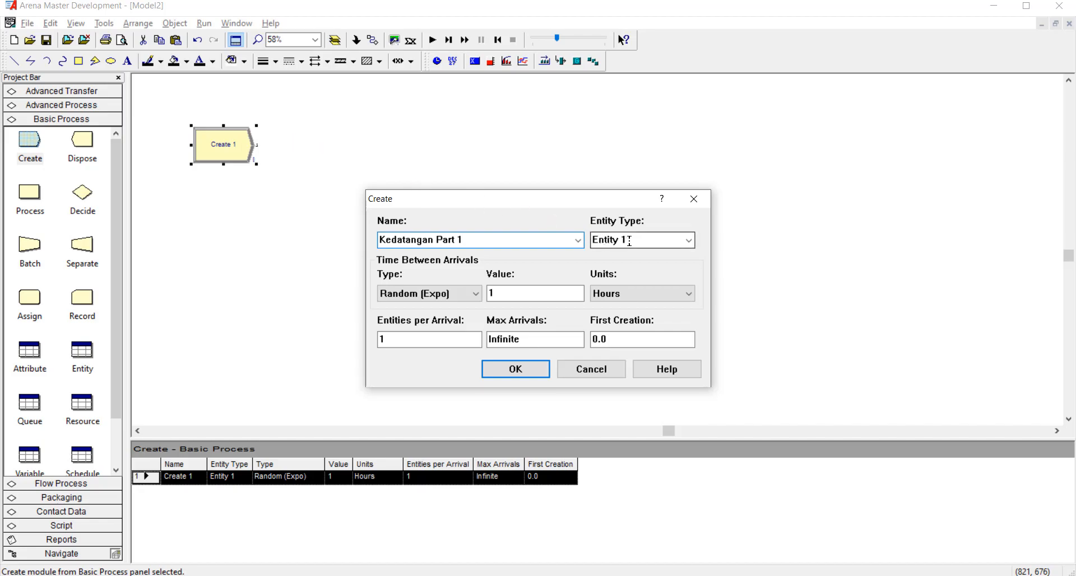
pyautogui.write('Part')
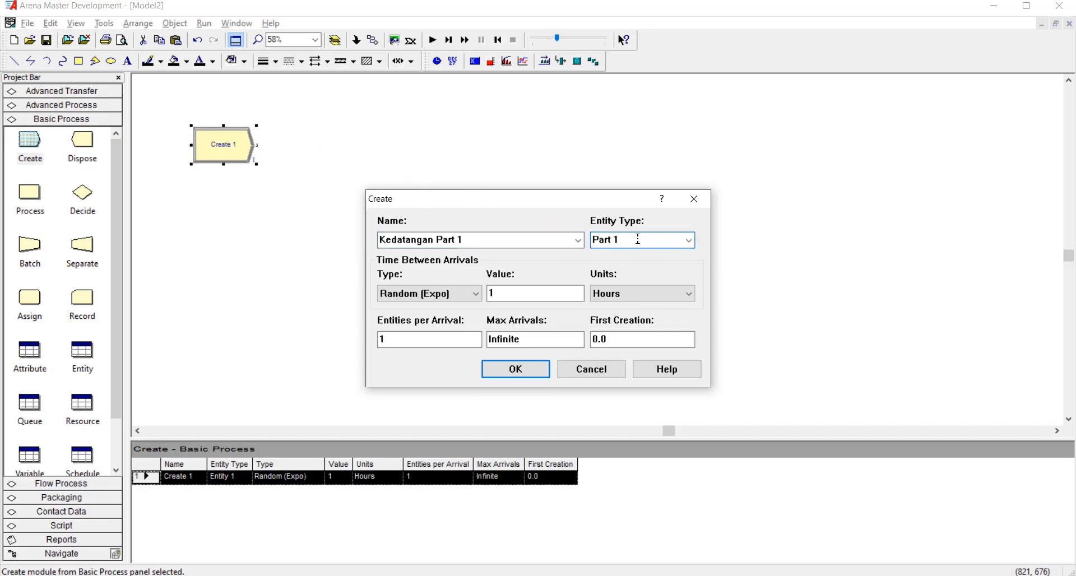
# Set Part 1's time between arrivals to the expression NORM( 2,1.8 ), checking the distribution in the Word exam document.
pyautogui.click(450, 297)
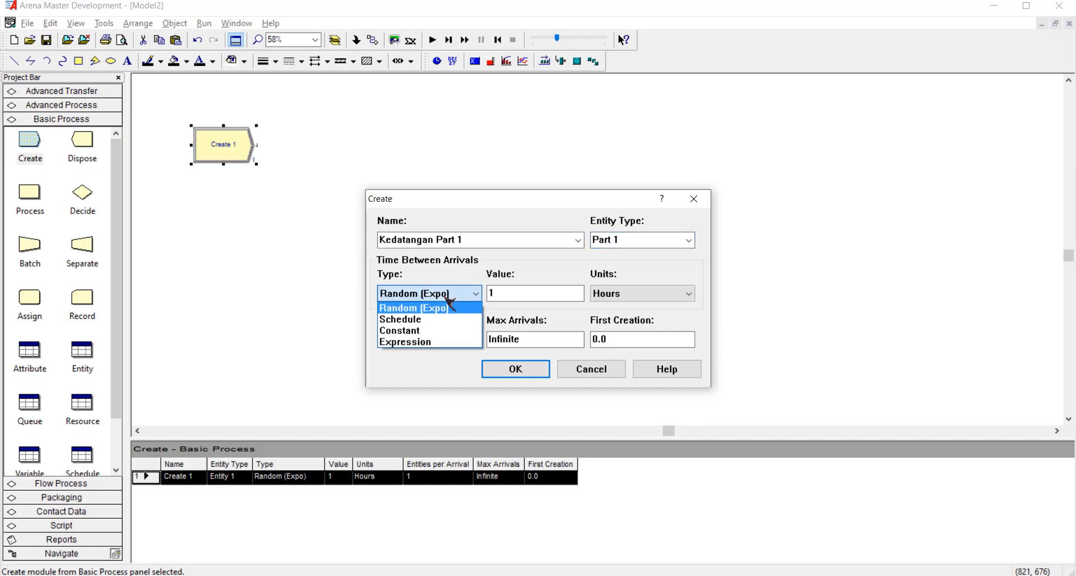
pyautogui.click(417, 342)
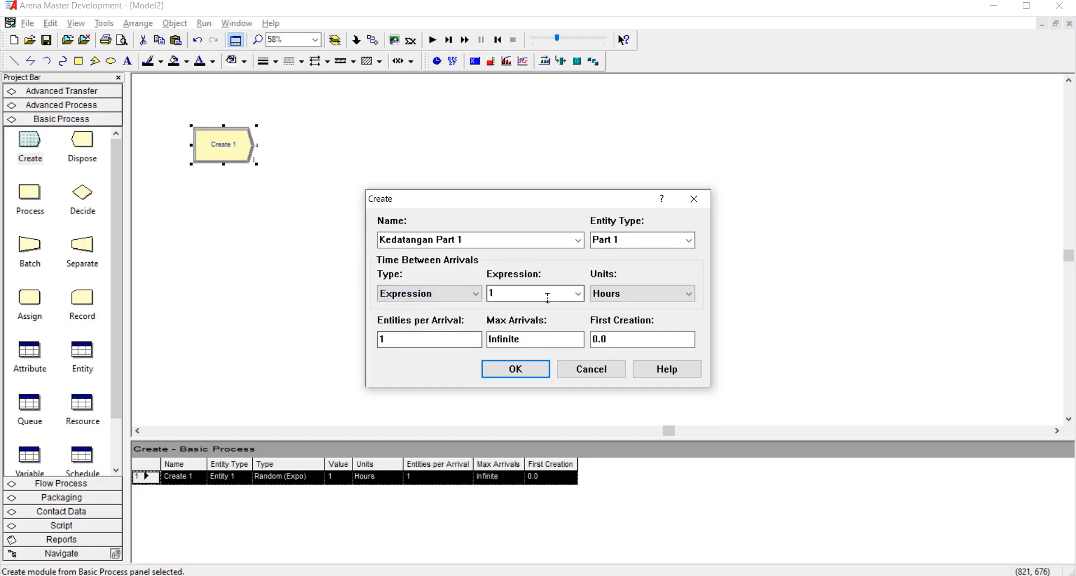
pyautogui.click(577, 295)
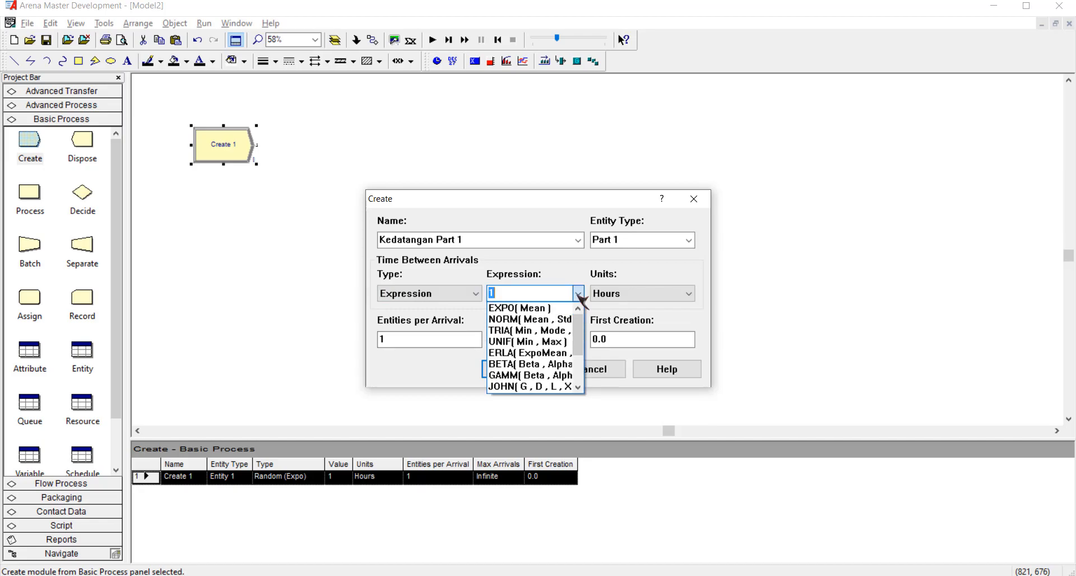
pyautogui.click(558, 319)
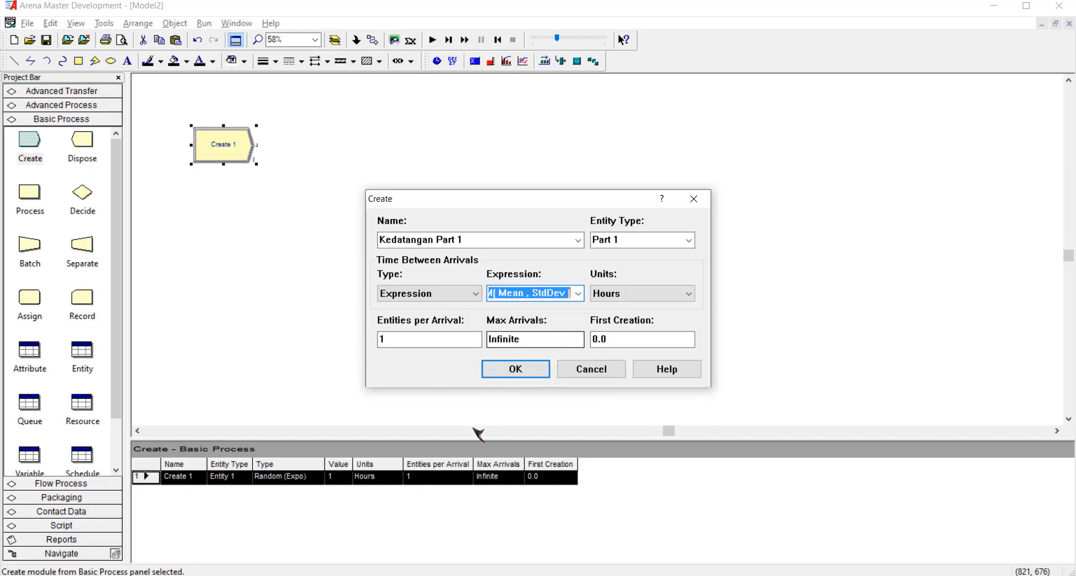
pyautogui.click(566, 293)
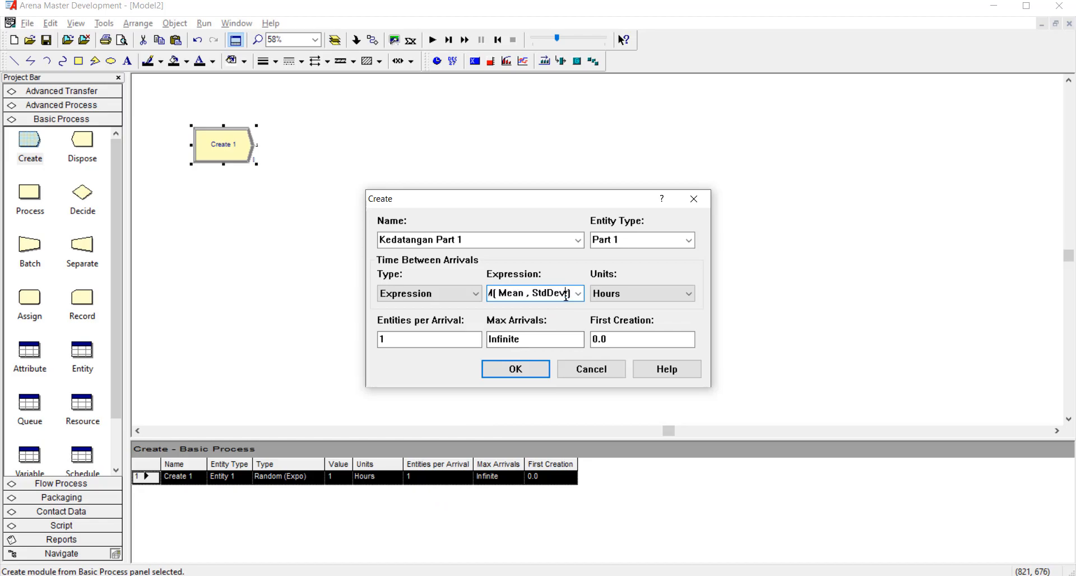
pyautogui.moveTo(331, 575)
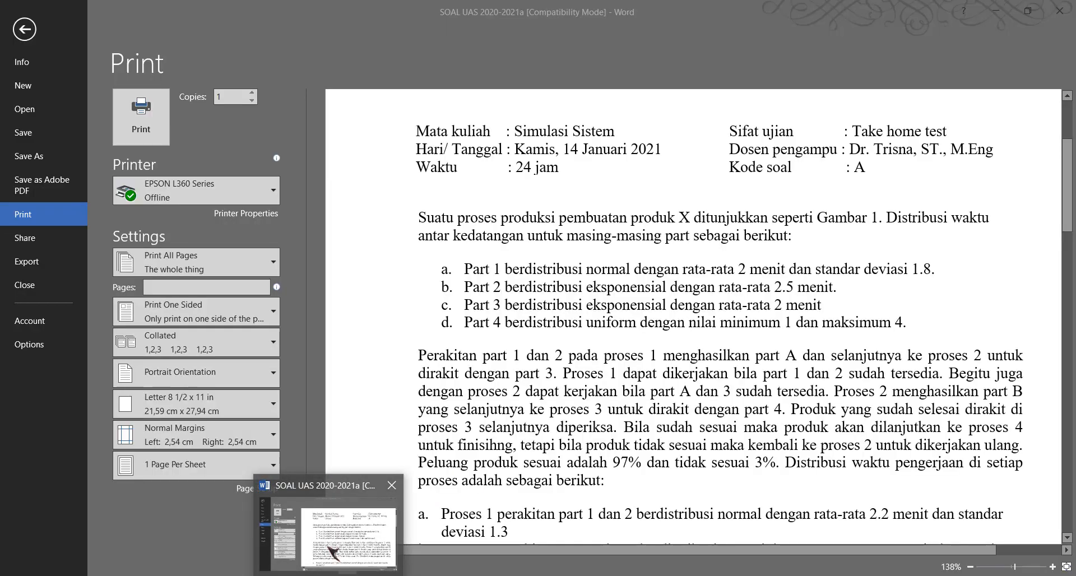
pyautogui.click(332, 551)
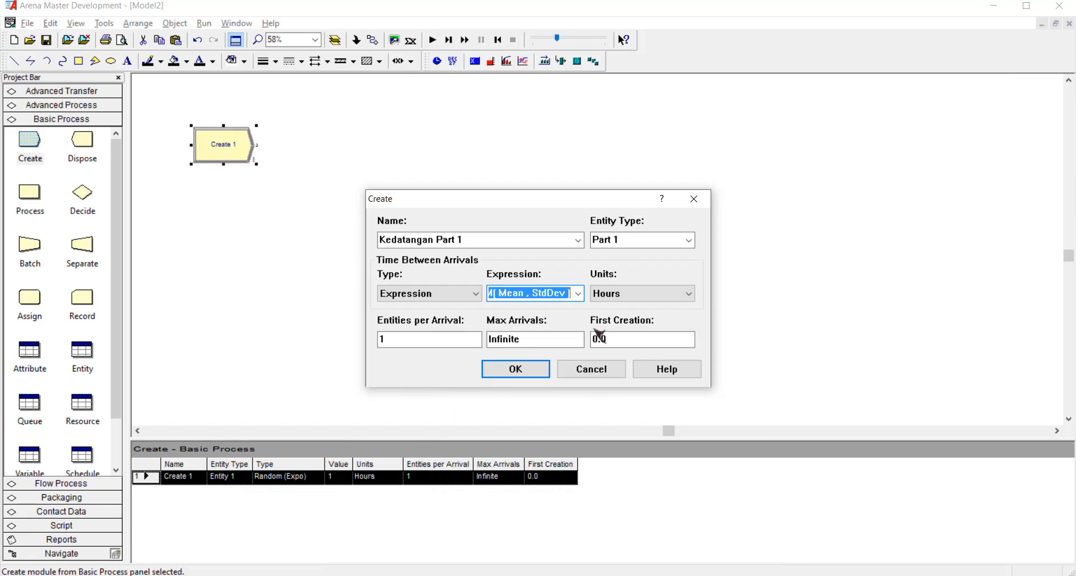
pyautogui.click(568, 293)
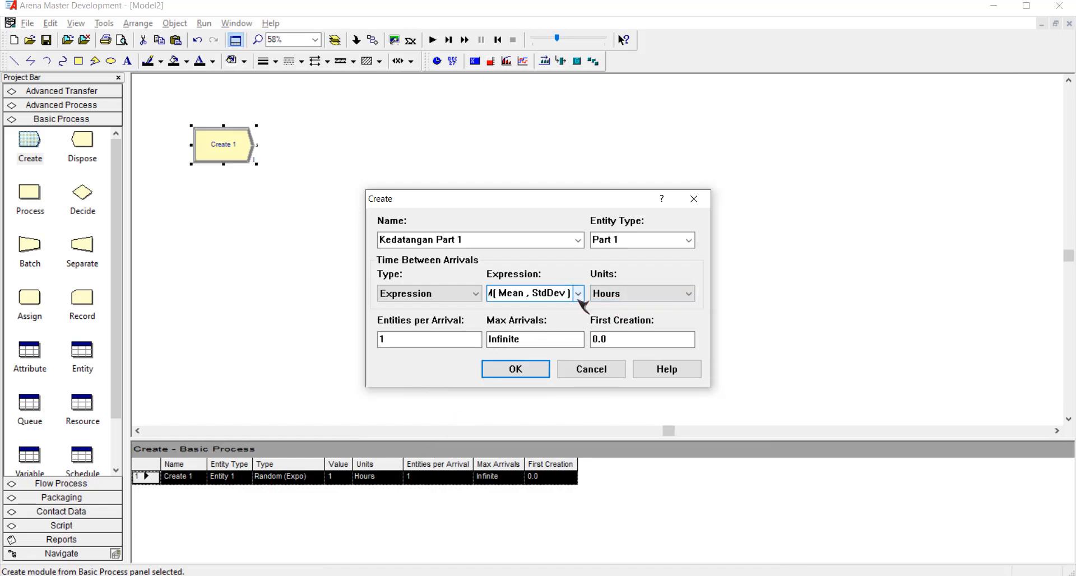
pyautogui.hotkey('ctrl', 'shift', 'Left')
pyautogui.hotkey('ctrl', 'shift', 'Left')
pyautogui.hotkey('ctrl', 'shift', 'Left')
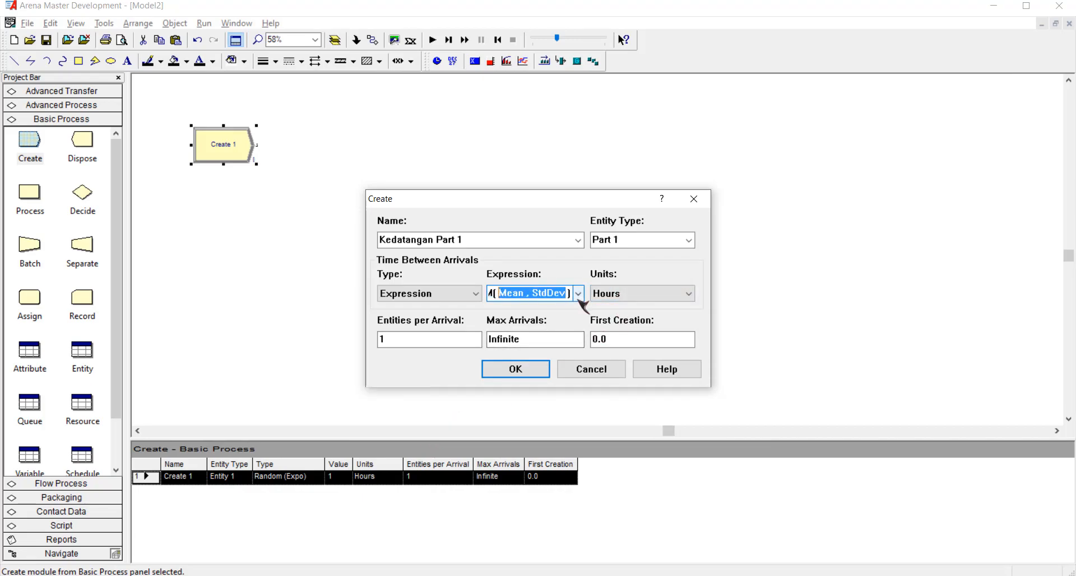
pyautogui.write('2,1.8')
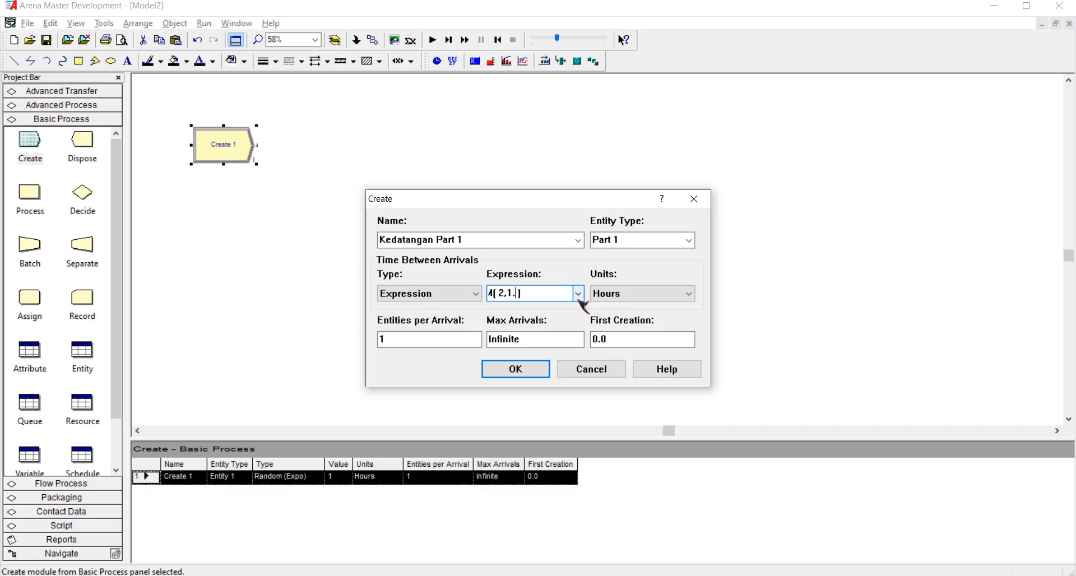
# Set the Part 1 arrival time units to Minutes and accept the module settings.
pyautogui.click(674, 294)
pyautogui.click(652, 320)
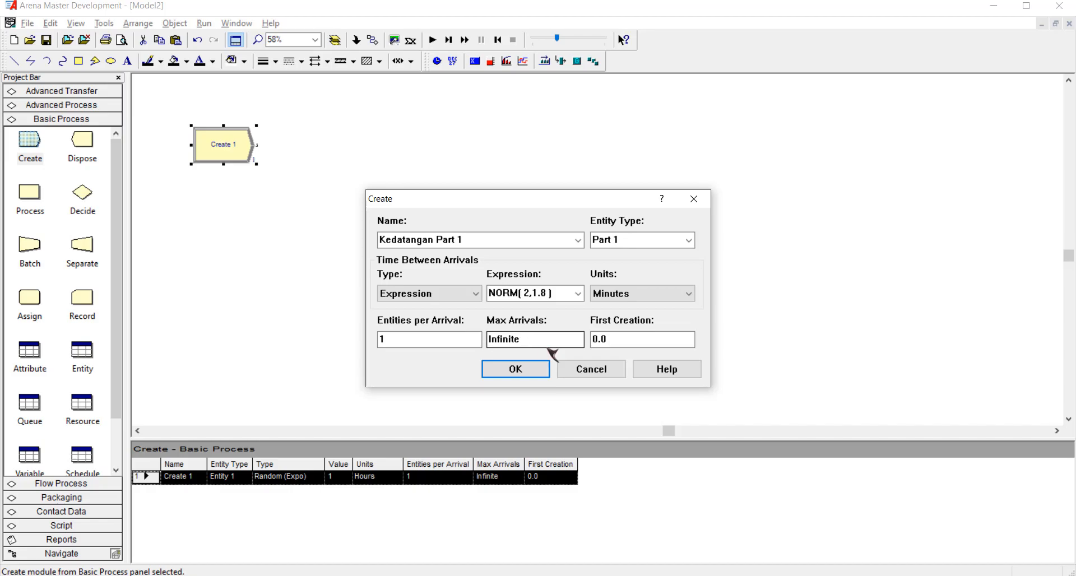
pyautogui.click(515, 369)
# Place a second Create module below the first, naming it Kedatangan Part 2 with entity type Part 2.
pyautogui.moveTo(35, 150); pyautogui.dragTo(193, 226)
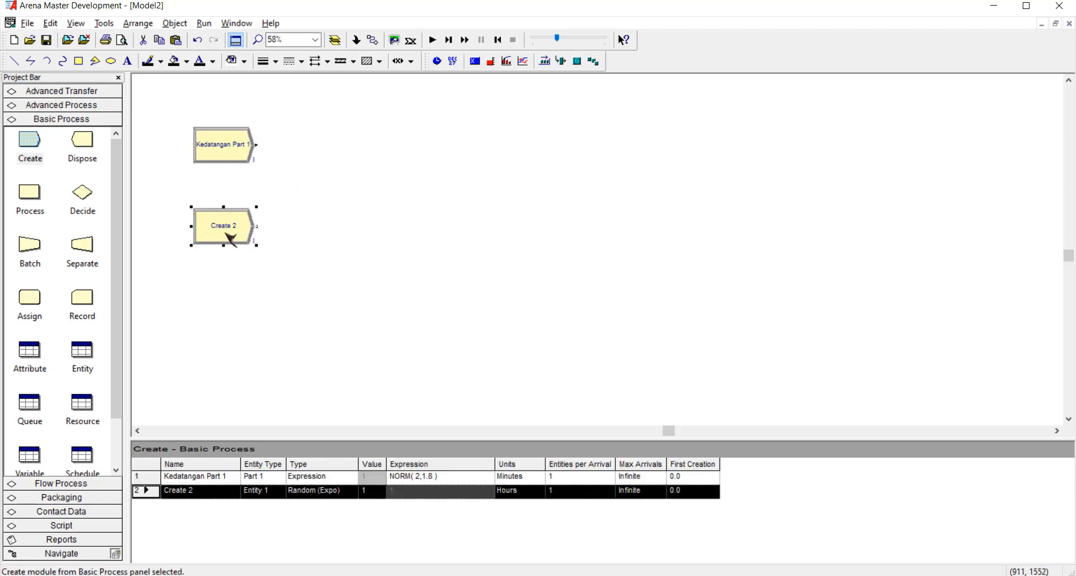
pyautogui.doubleClick(227, 227)
pyautogui.write('Kedatangan Part 2')
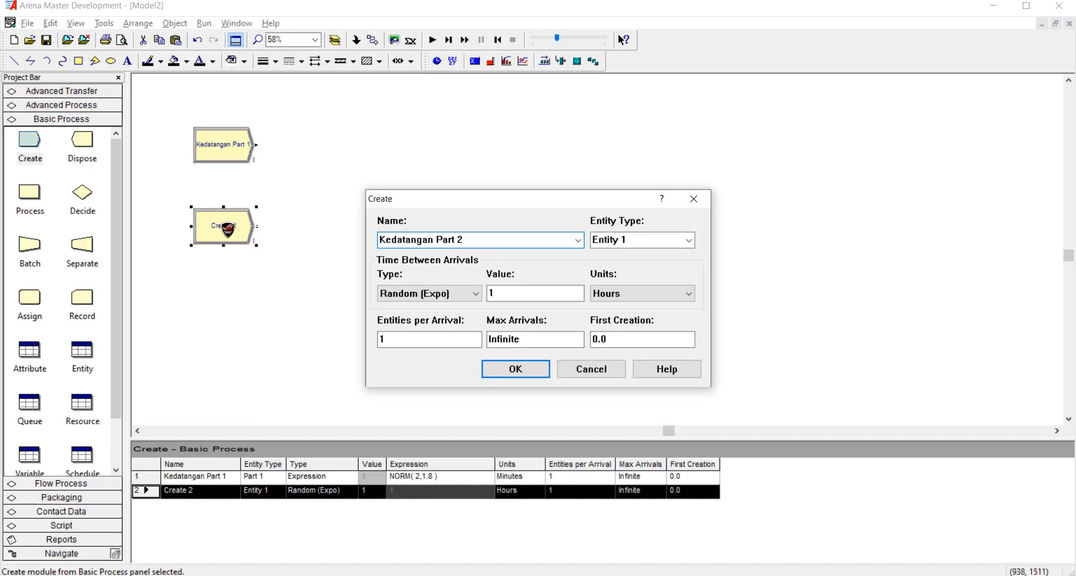
pyautogui.click(622, 239)
pyautogui.write('Part 2')
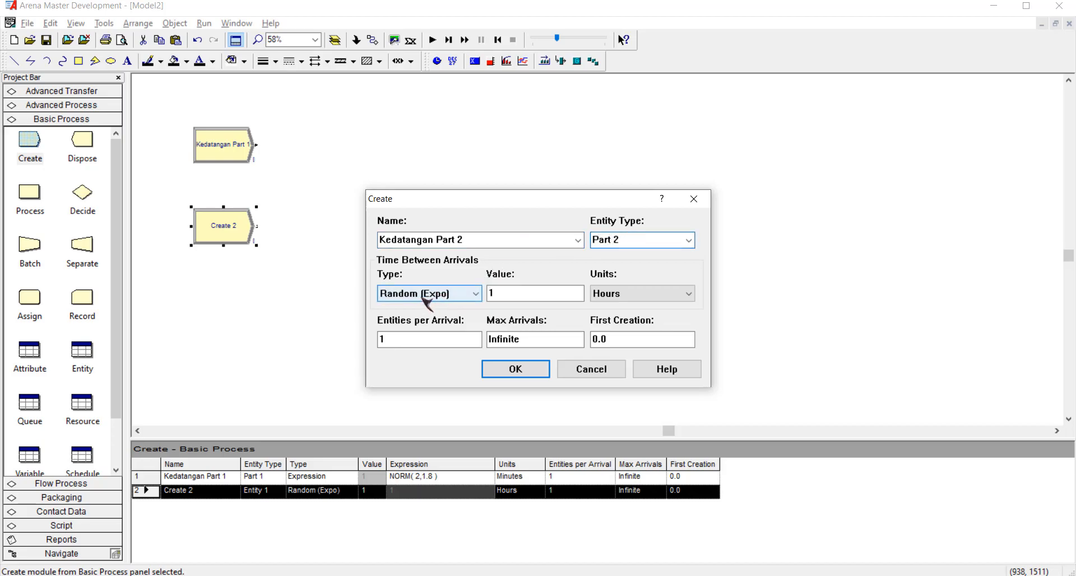
# Set Part 2's time between arrivals to the expression EXPO( 2.5 ), checking the distribution in the Word exam document.
pyautogui.moveTo(329, 574)
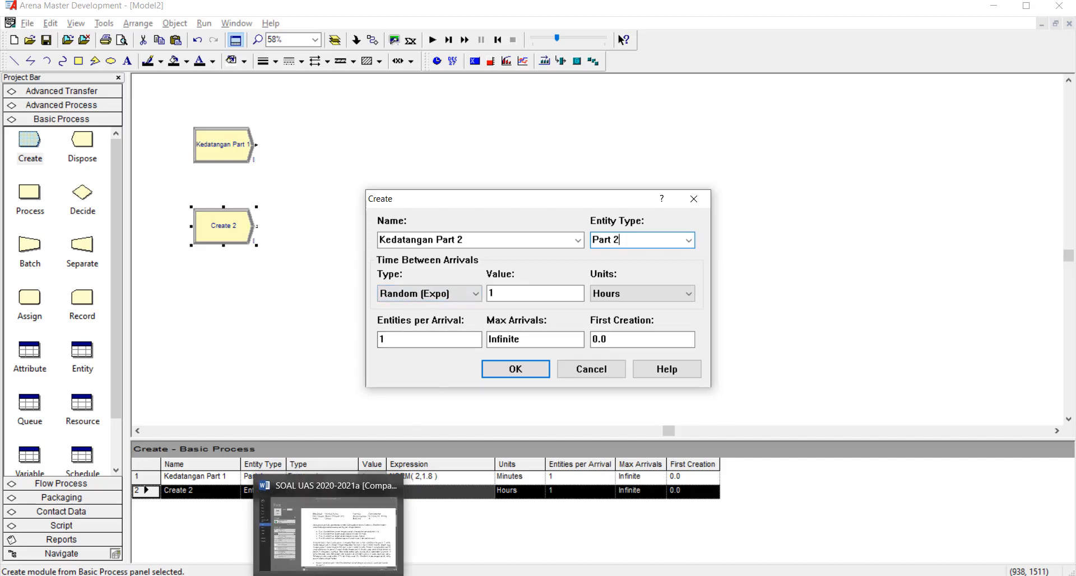
pyautogui.click(349, 526)
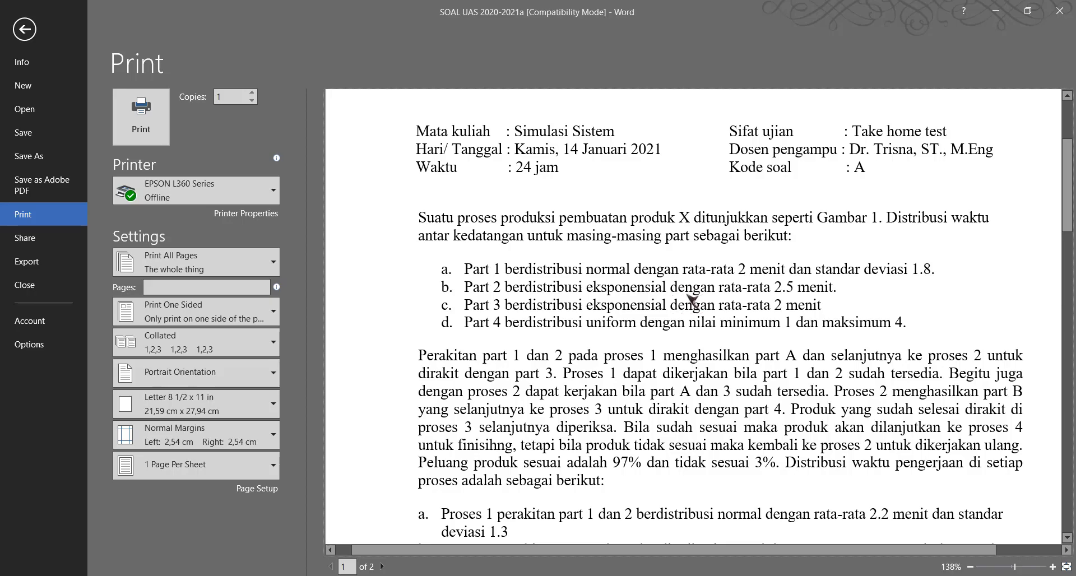
pyautogui.moveTo(363, 575)
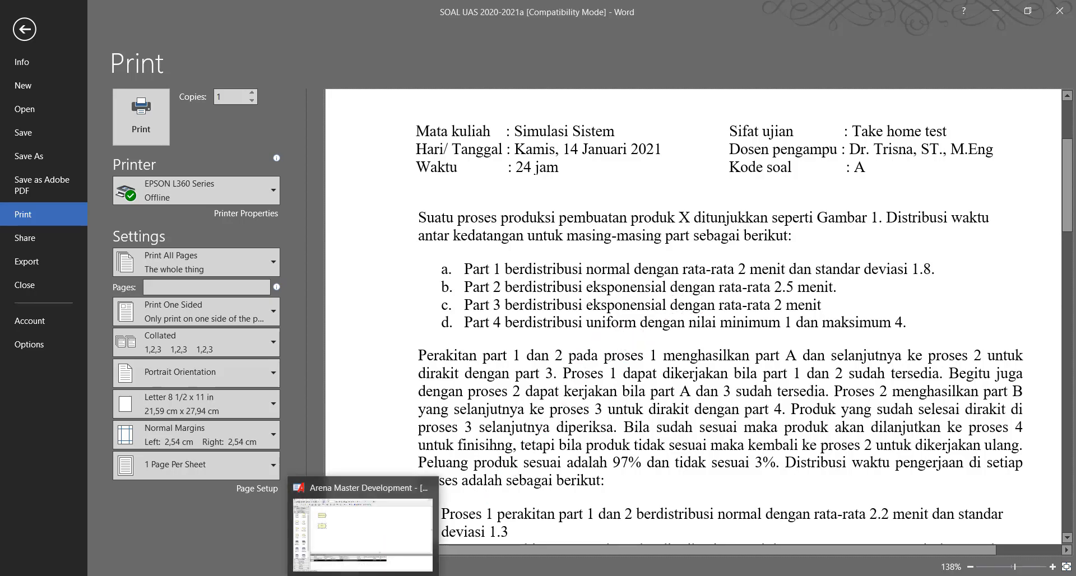
pyautogui.click(355, 498)
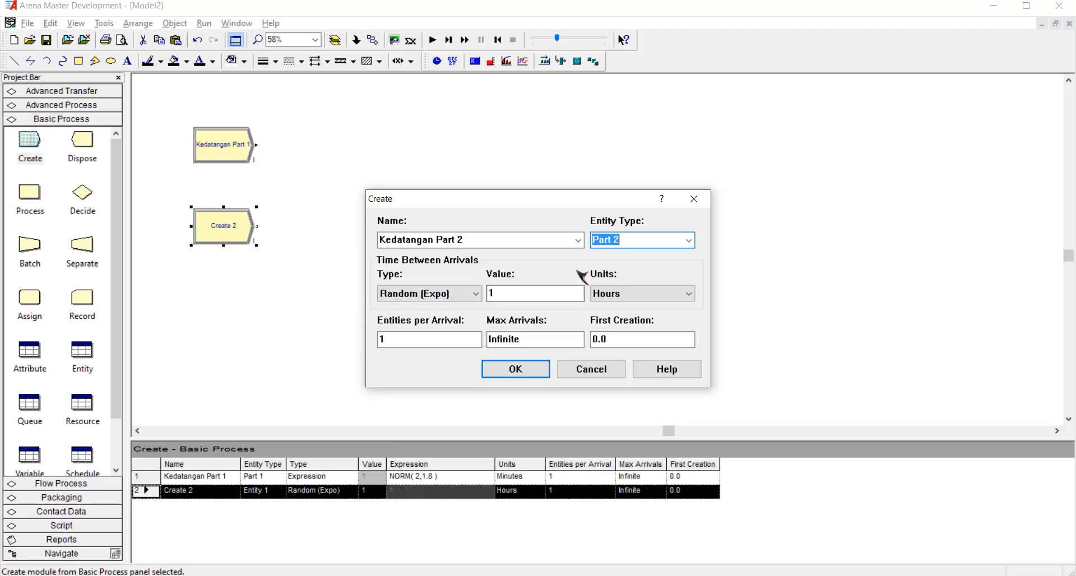
pyautogui.click(537, 292)
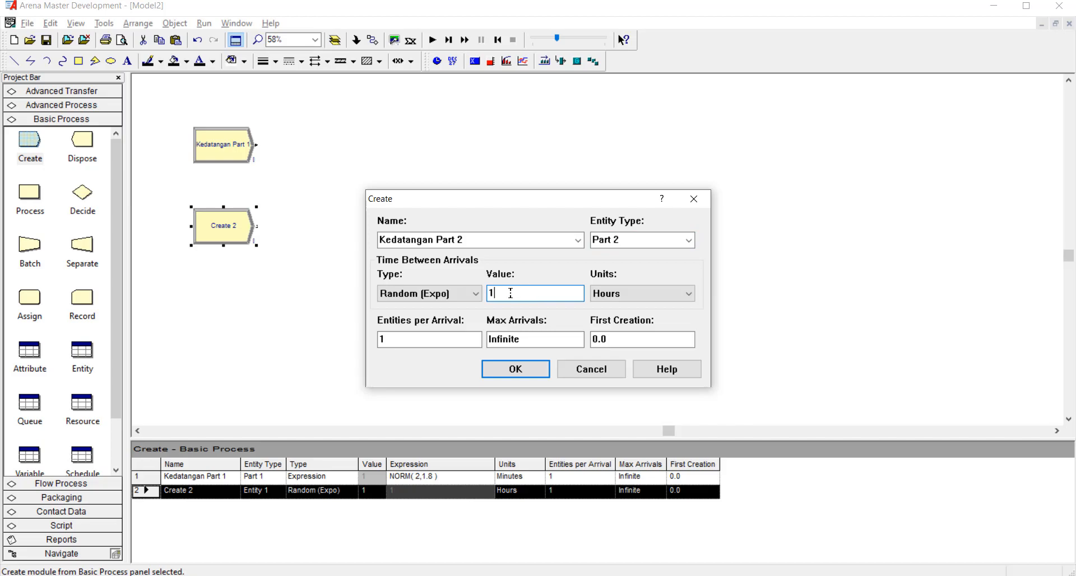
pyautogui.click(471, 294)
pyautogui.click(426, 342)
pyautogui.click(578, 293)
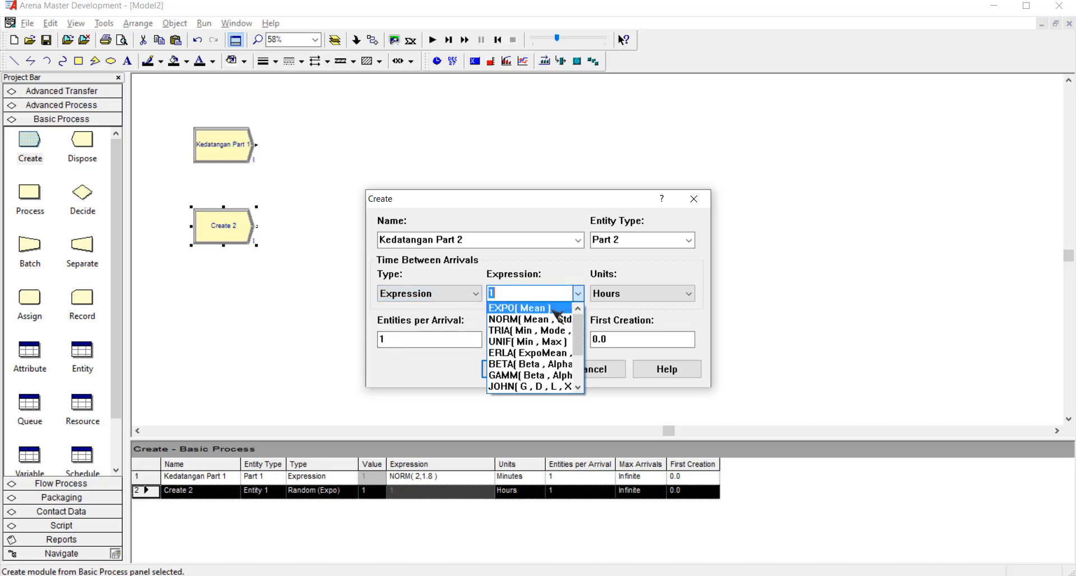
pyautogui.click(553, 310)
pyautogui.click(551, 293)
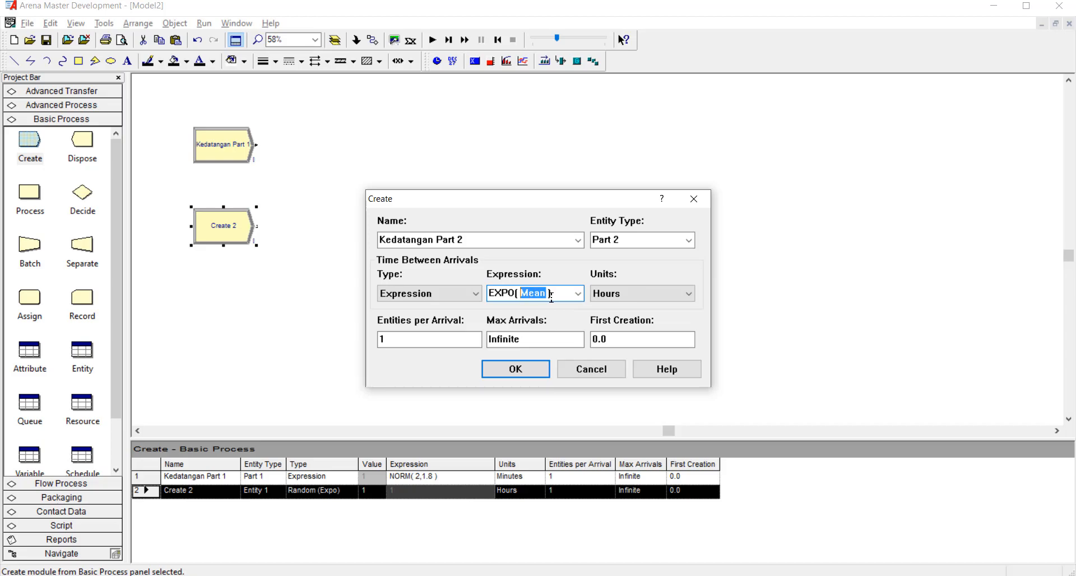
pyautogui.write('2.5')
# Set the Part 2 arrival time units to Minutes and accept the module settings.
pyautogui.click(619, 293)
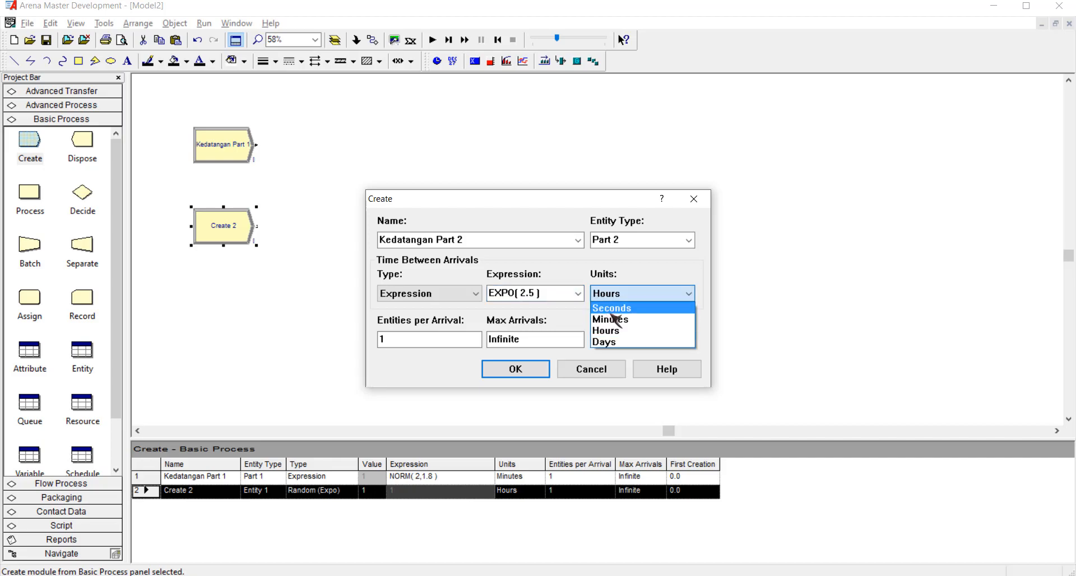
pyautogui.click(619, 320)
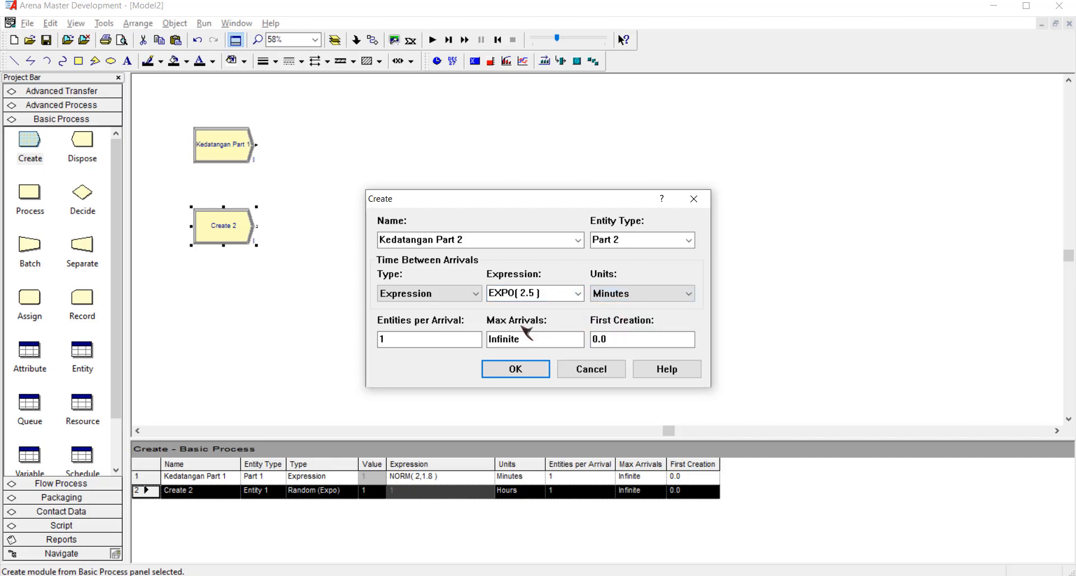
pyautogui.click(536, 370)
# Place a third Create module below Kedatangan Part 2, naming it Kedatangan Part 3 with entity type Part 3.
pyautogui.moveTo(41, 157); pyautogui.dragTo(191, 315)
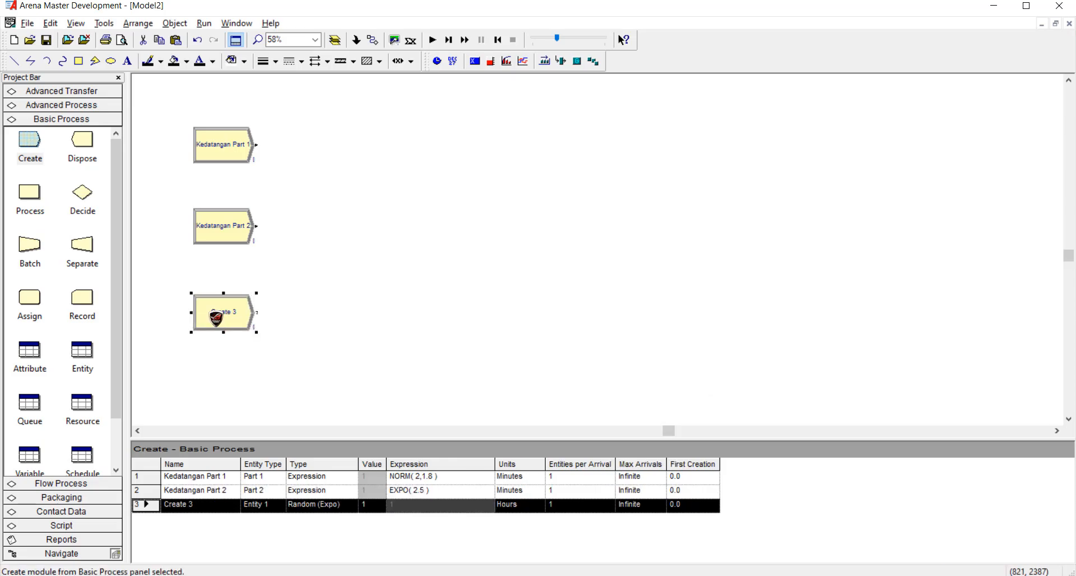
pyautogui.doubleClick(217, 315)
pyautogui.write('Kedatangan Part 3')
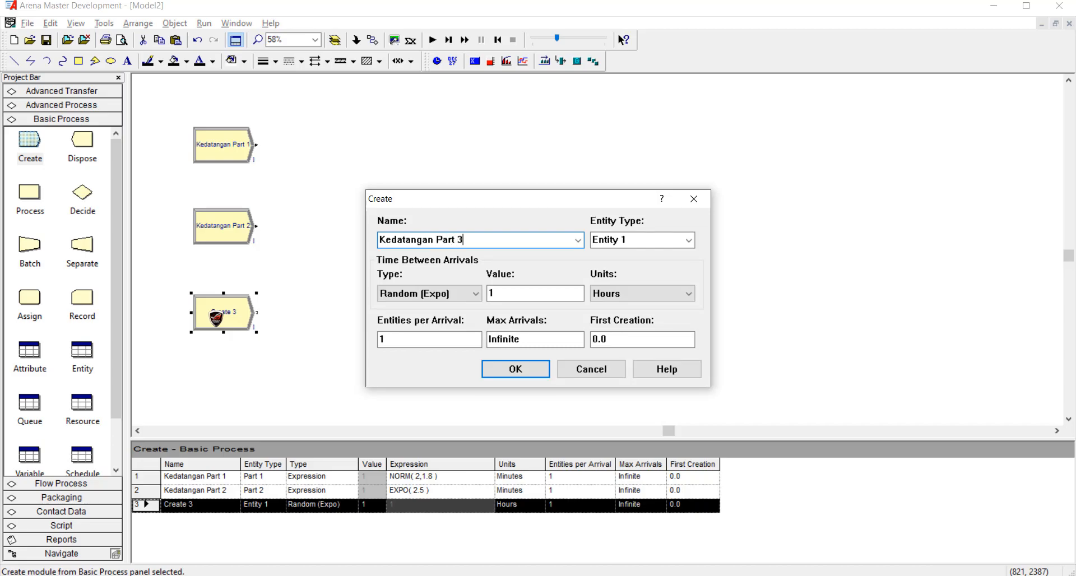
pyautogui.click(678, 240)
pyautogui.write('Part 3')
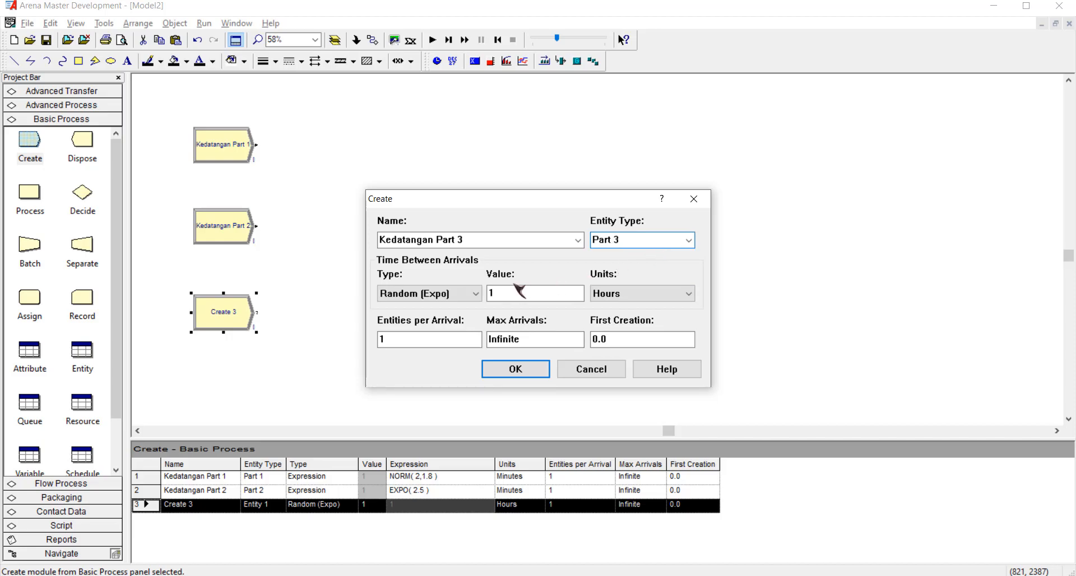
# Set Part 3's time between arrivals to the expression EXPO( 2 ), checking the distribution in the Word exam document.
pyautogui.click(474, 294)
pyautogui.click(448, 341)
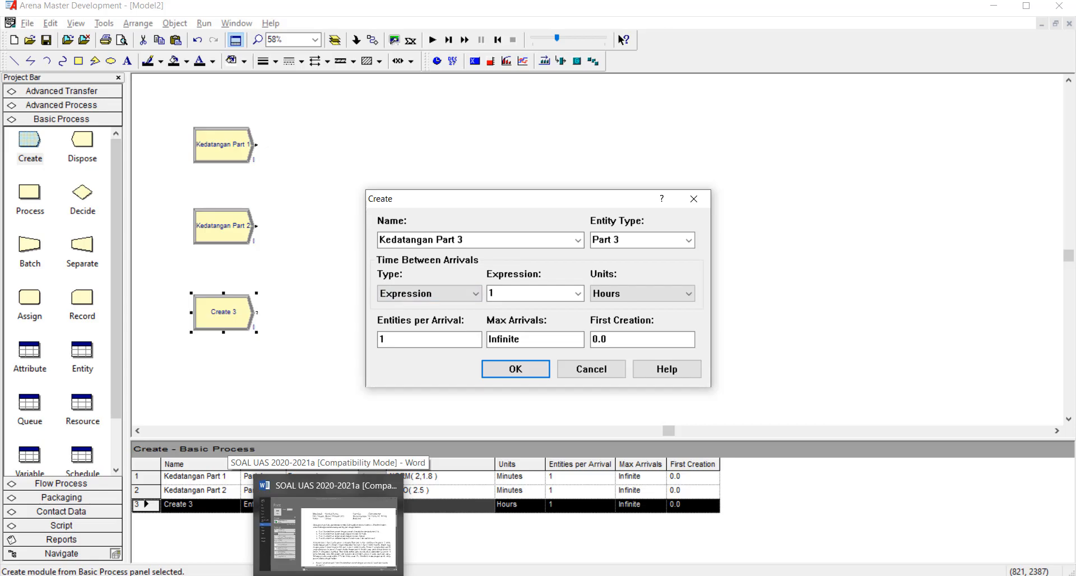
pyautogui.click(329, 571)
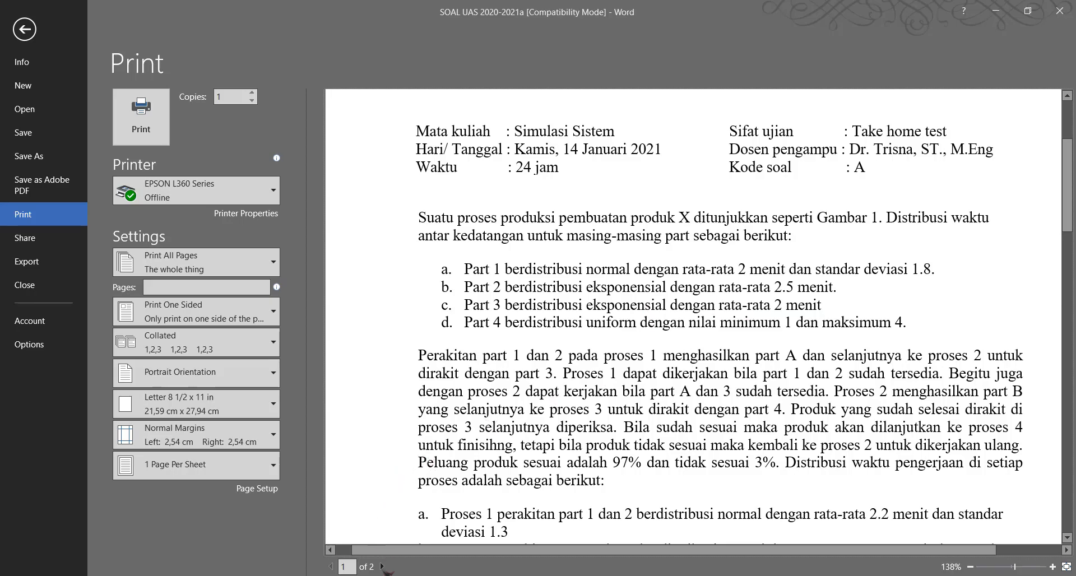
pyautogui.moveTo(367, 564)
pyautogui.click(359, 538)
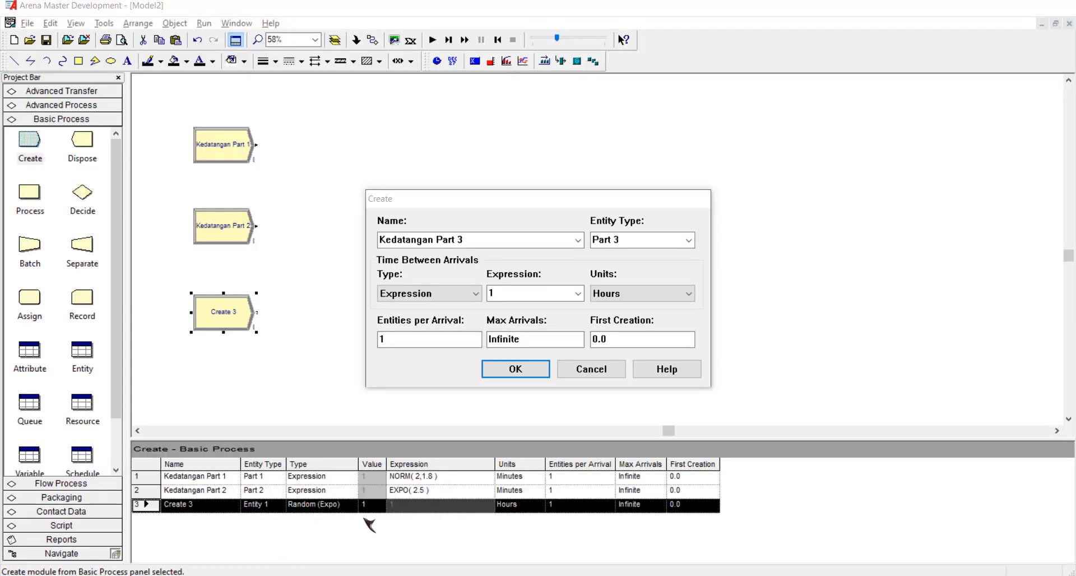
pyautogui.click(537, 294)
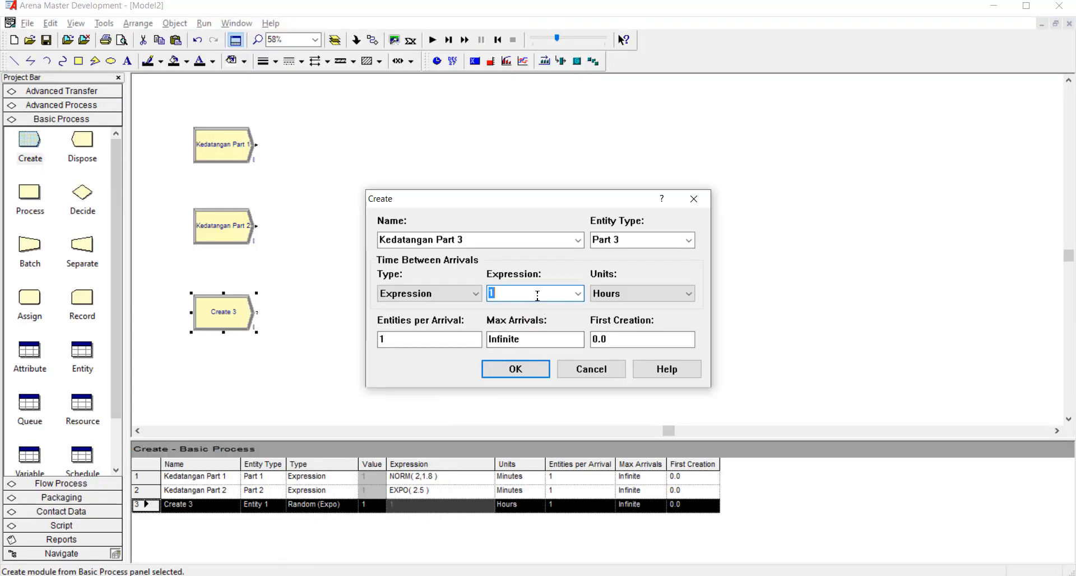
pyautogui.click(456, 295)
pyautogui.click(426, 341)
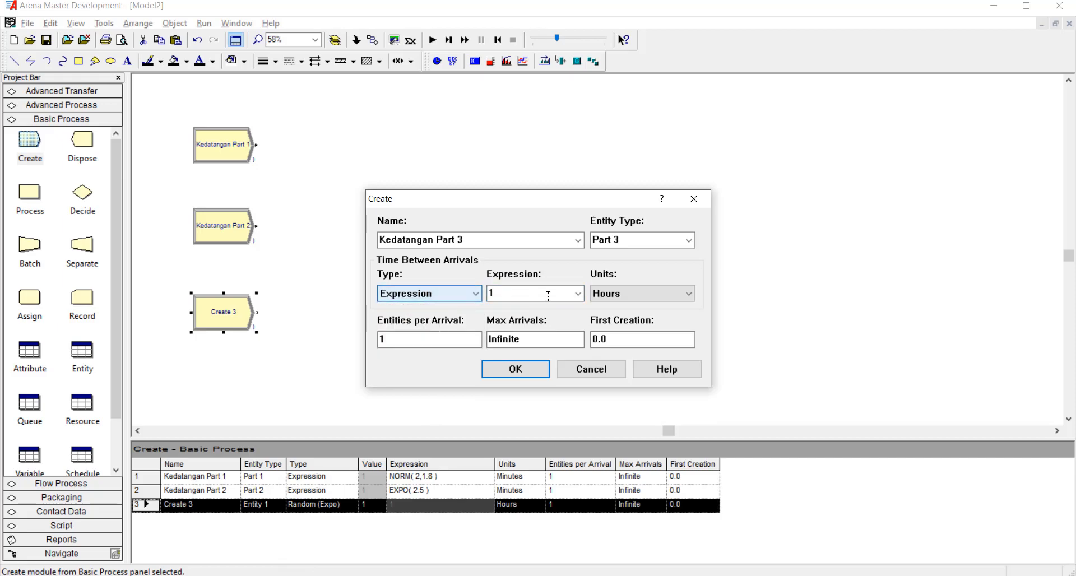
pyautogui.click(577, 293)
pyautogui.click(554, 308)
pyautogui.click(548, 294)
pyautogui.doubleClick(547, 293)
pyautogui.write('2')
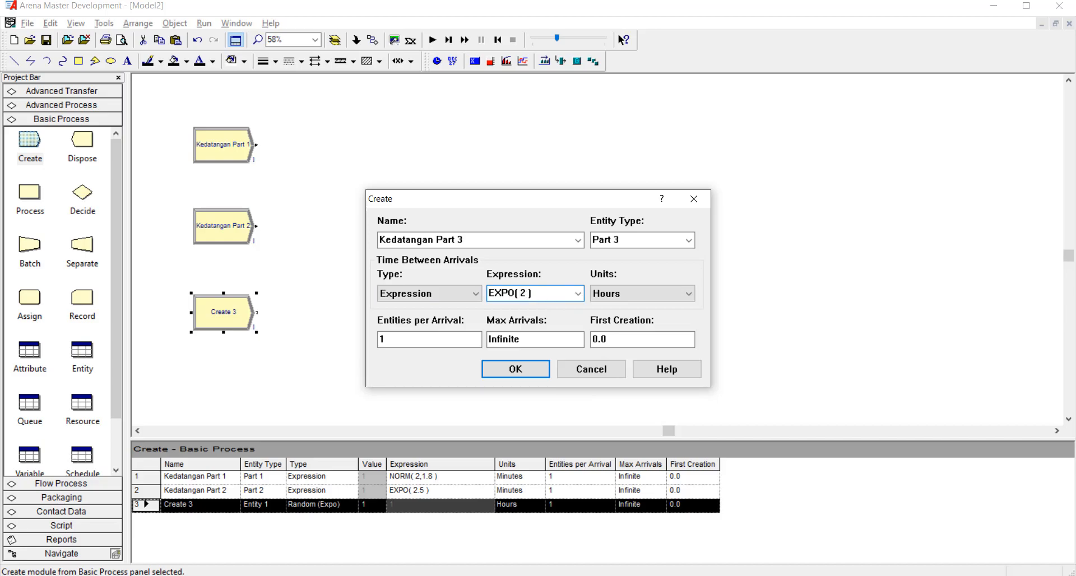
# Set the Part 3 arrival time units to Minutes and accept the module settings.
pyautogui.click(644, 319)
pyautogui.click(527, 370)
pyautogui.click(309, 353)
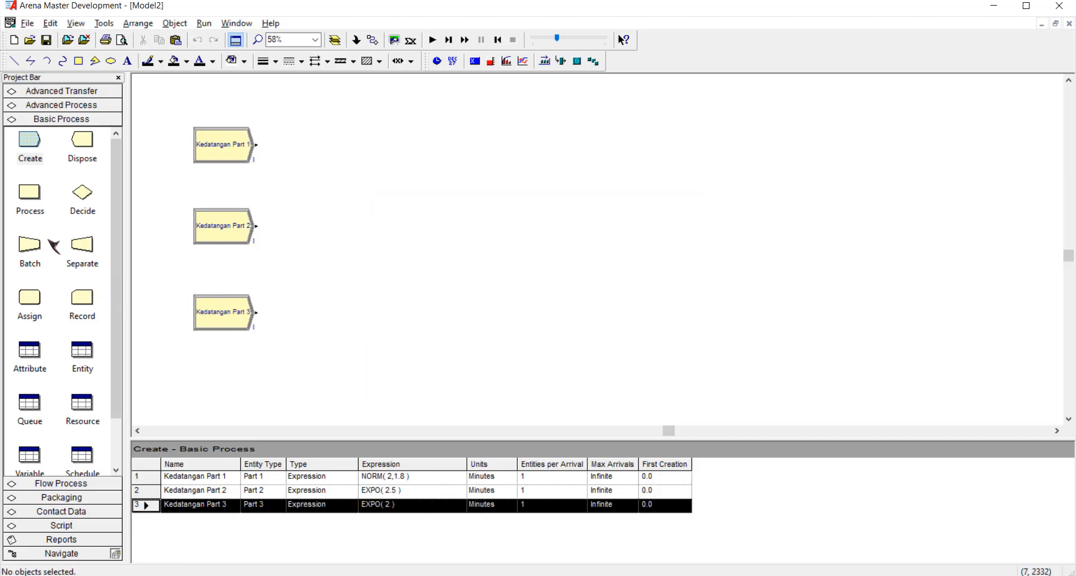
# Place a fourth Create module below Kedatangan Part 3, naming it Kedatangan Part 4 with entity type Part 4.
pyautogui.moveTo(31, 161); pyautogui.dragTo(194, 399)
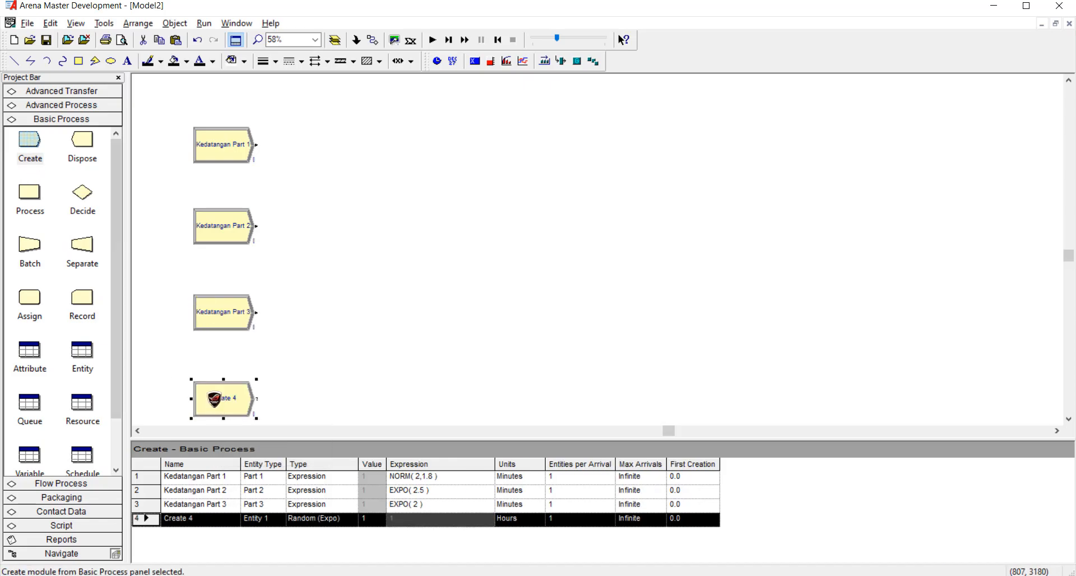
pyautogui.doubleClick(215, 399)
pyautogui.write('Kedatangan Part 4')
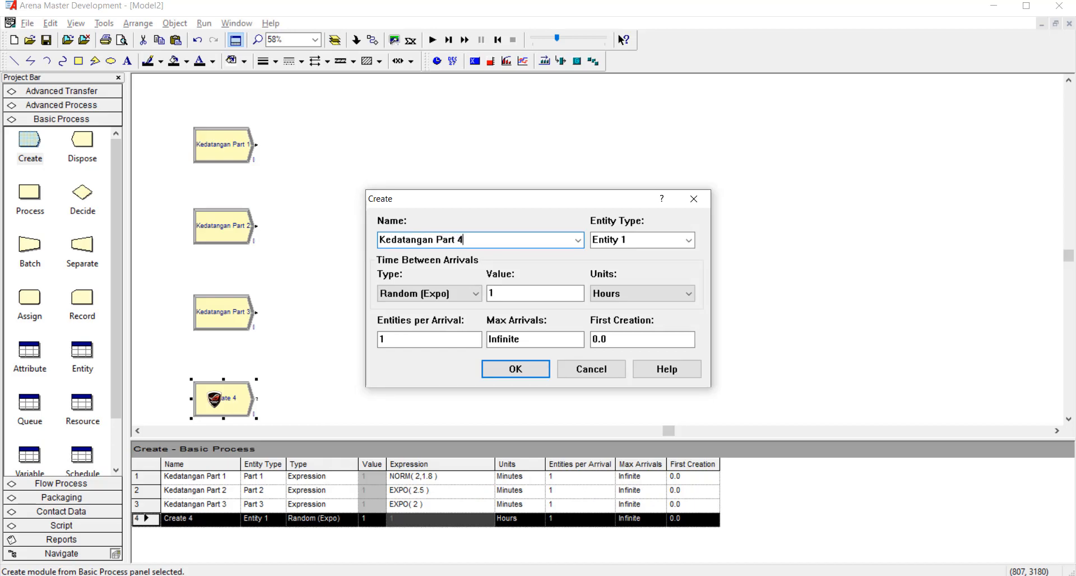
pyautogui.doubleClick(629, 240)
pyautogui.write('Part 4')
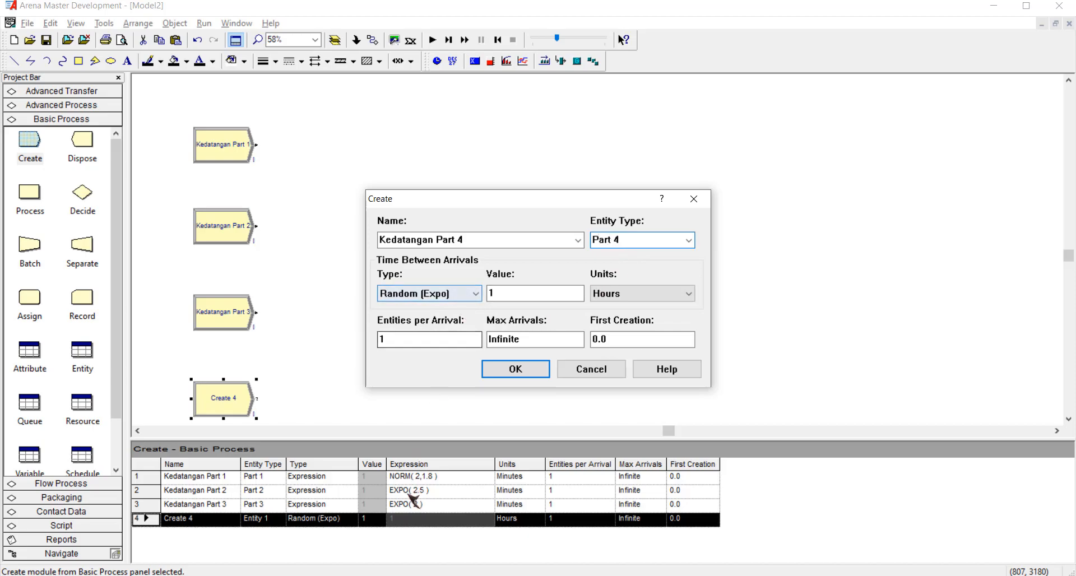
# Set Part 4's time between arrivals to the expression UNIF( 1,4 ), checking the distribution in the Word exam document.
pyautogui.click(347, 538)
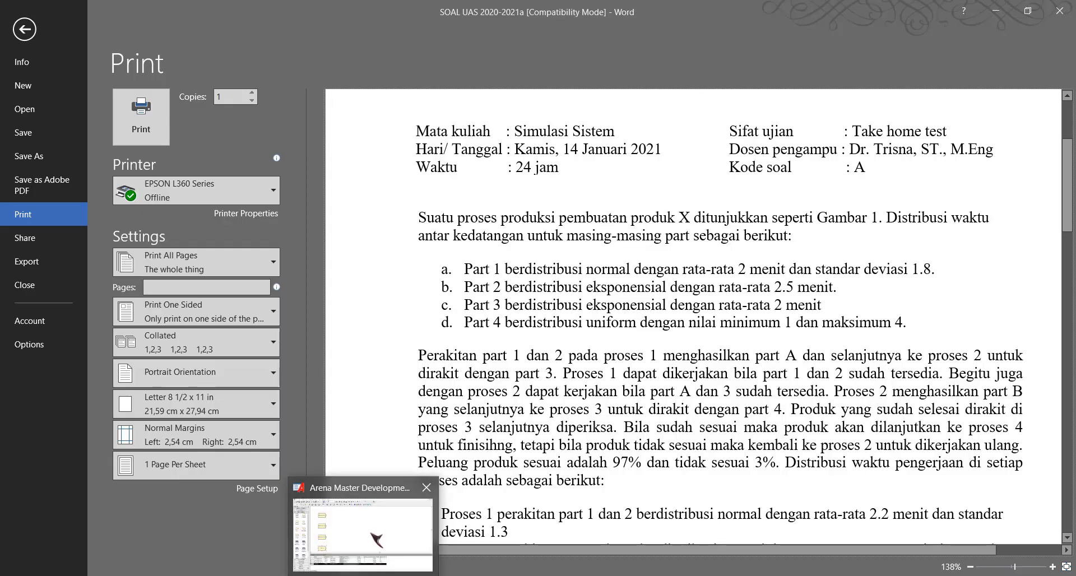
pyautogui.click(372, 539)
pyautogui.click(470, 299)
pyautogui.click(468, 348)
pyautogui.click(458, 296)
pyautogui.click(460, 341)
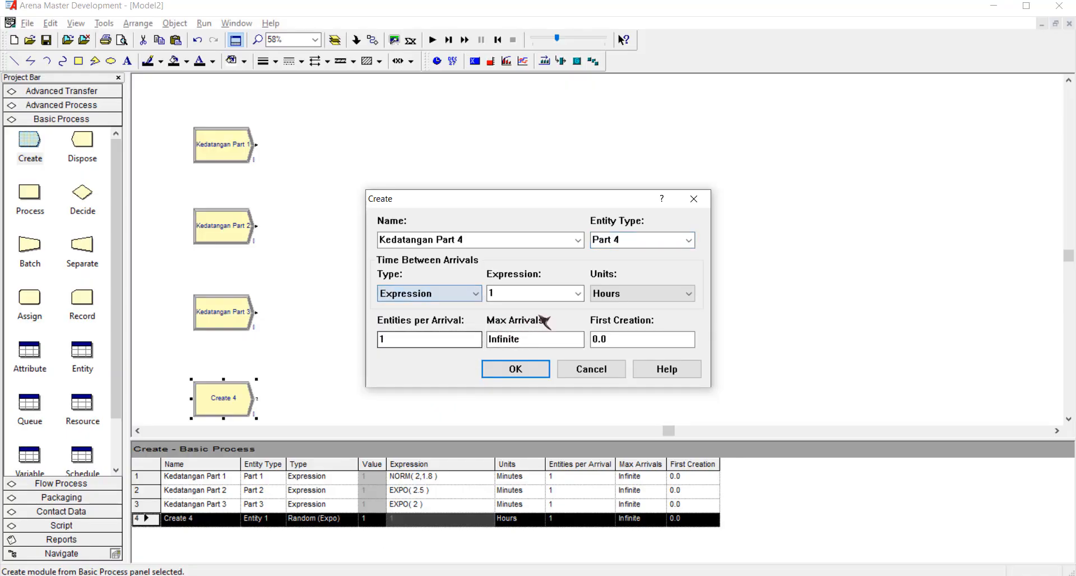
pyautogui.click(577, 293)
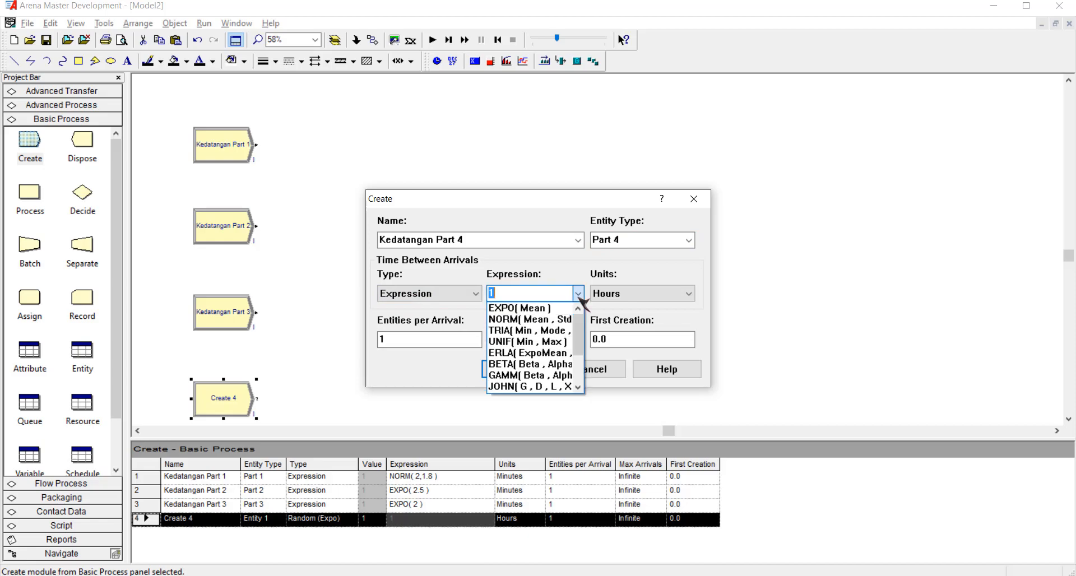
pyautogui.click(555, 341)
pyautogui.click(562, 294)
pyautogui.hotkey('ctrl', 'shift', 'Left')
pyautogui.hotkey('ctrl', 'shift', 'Left')
pyautogui.hotkey('ctrl', 'shift', 'Left')
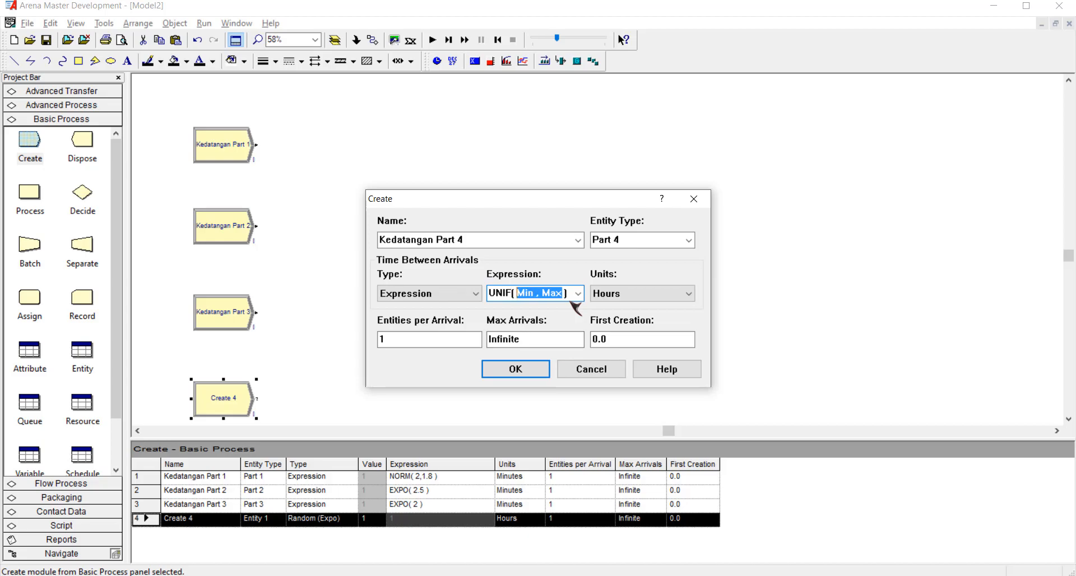
pyautogui.write('1')
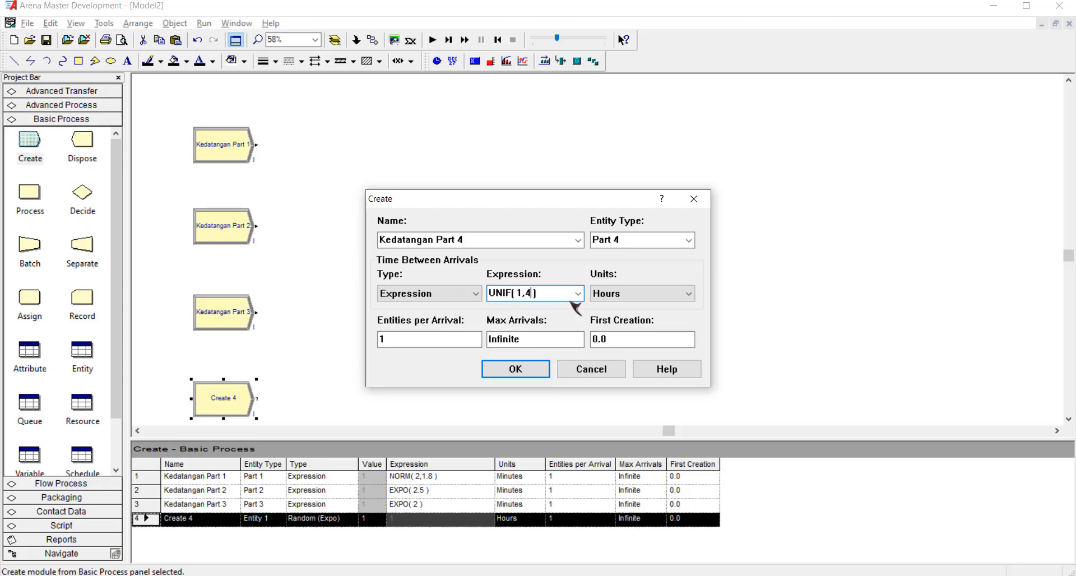
# Set the Part 4 arrival time units to Minutes and accept the module settings.
pyautogui.click(667, 293)
pyautogui.click(639, 316)
pyautogui.click(515, 369)
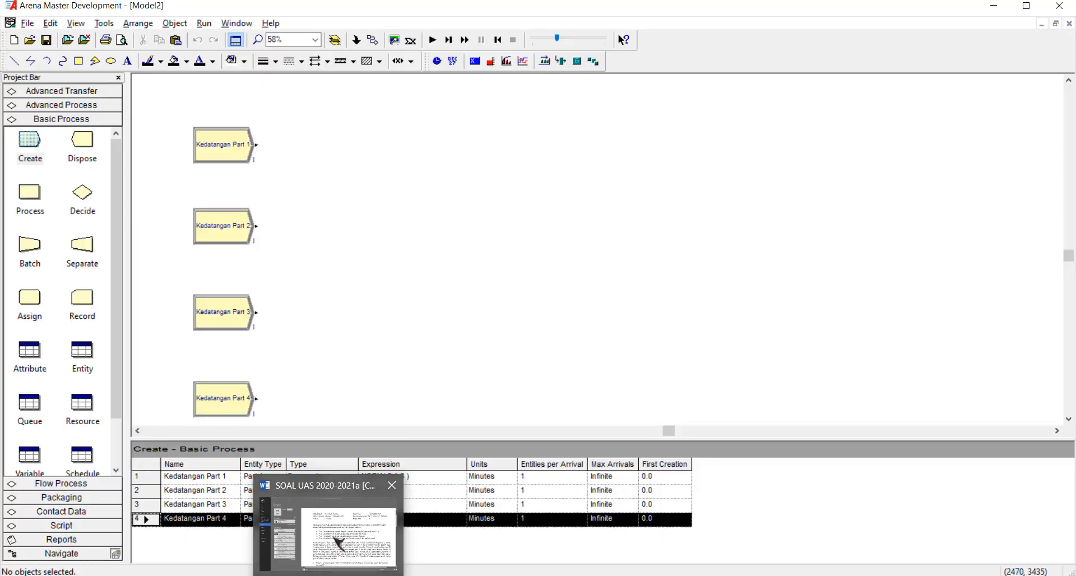
# Review the assembly description in the Word exam document, and place an Assign module named Bagian 1 beside Kedatangan Part 1 in Arena.
pyautogui.click(336, 540)
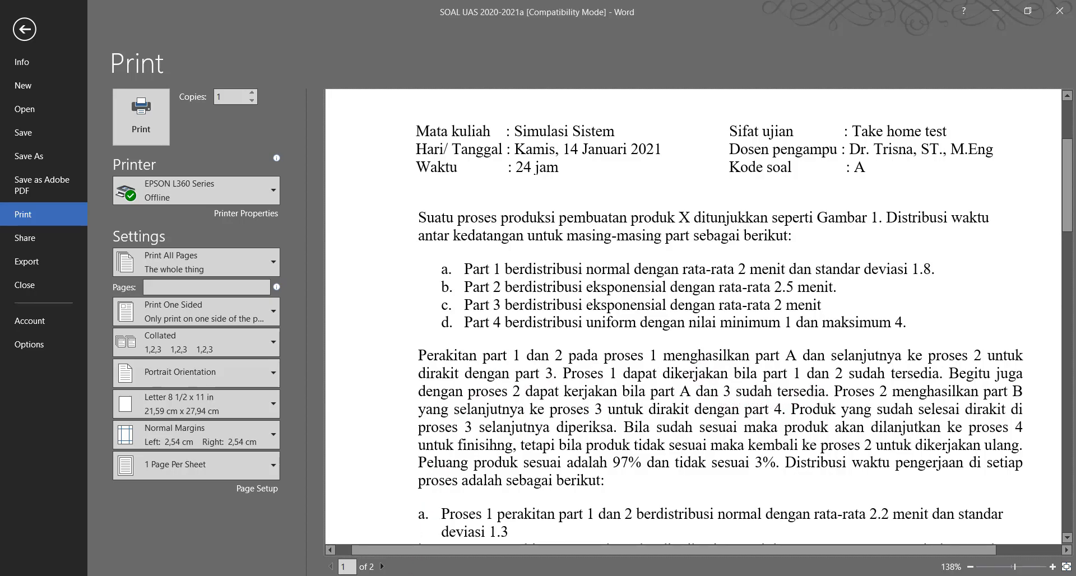
pyautogui.click(379, 546)
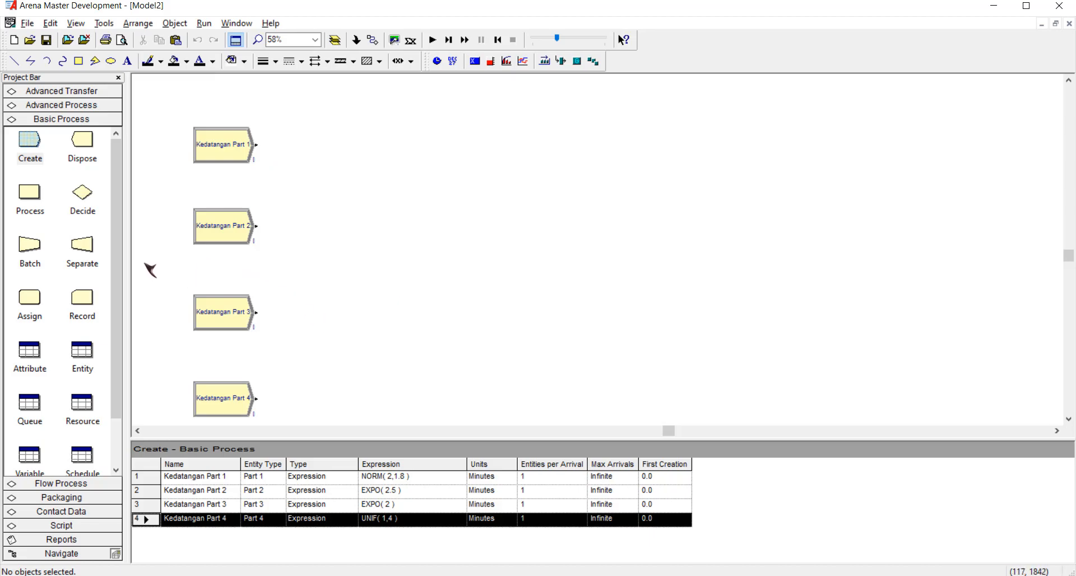
pyautogui.click(38, 309)
pyautogui.moveTo(38, 310); pyautogui.dragTo(294, 148)
pyautogui.doubleClick(329, 151)
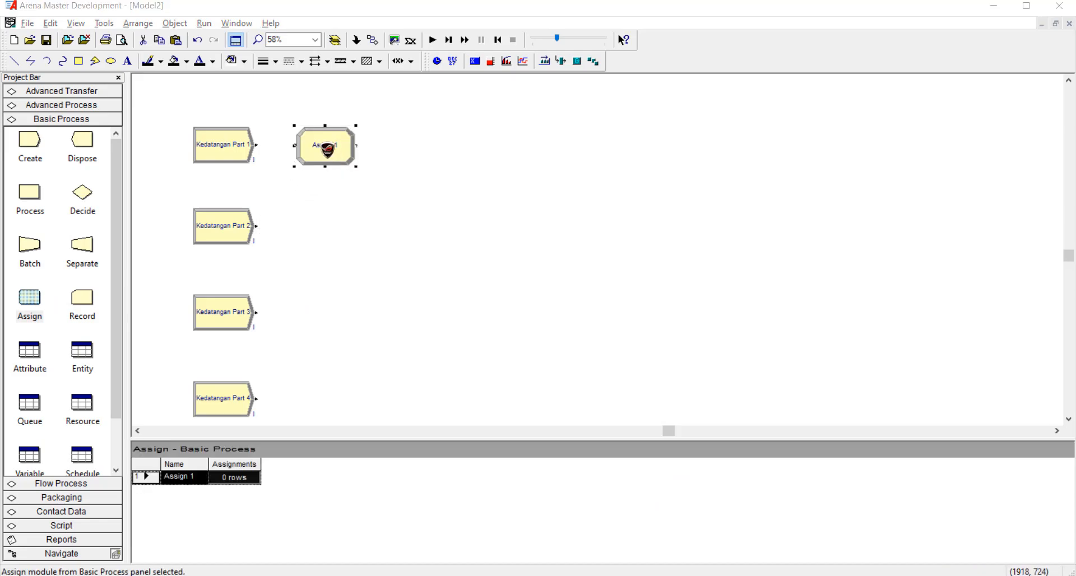
pyautogui.write('Bagian 1')
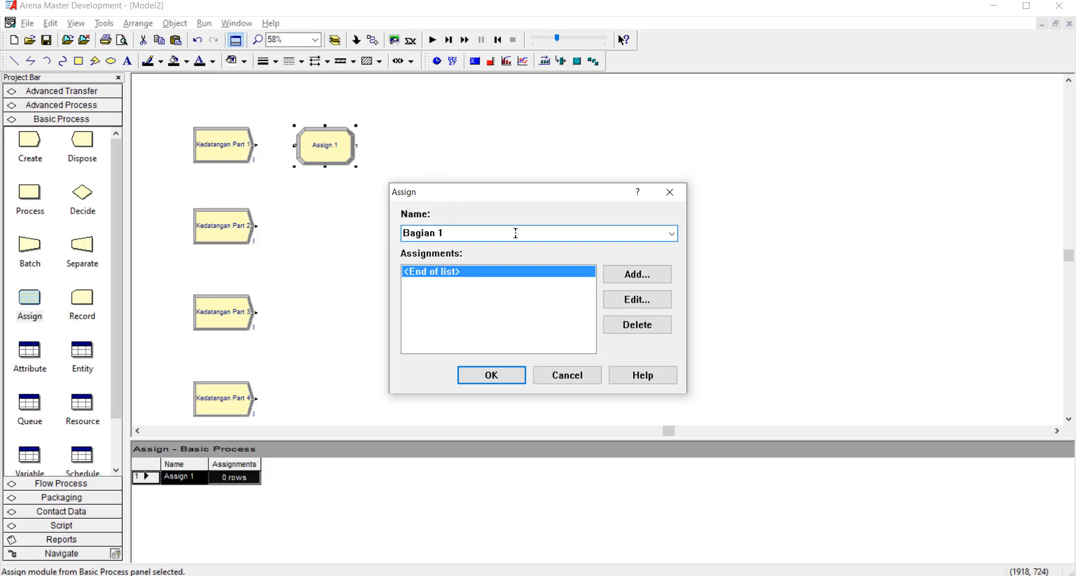
# Add an Entity Picture assignment using Picture.Blue Ball to Bagian 1 and accept the module settings.
pyautogui.click(630, 276)
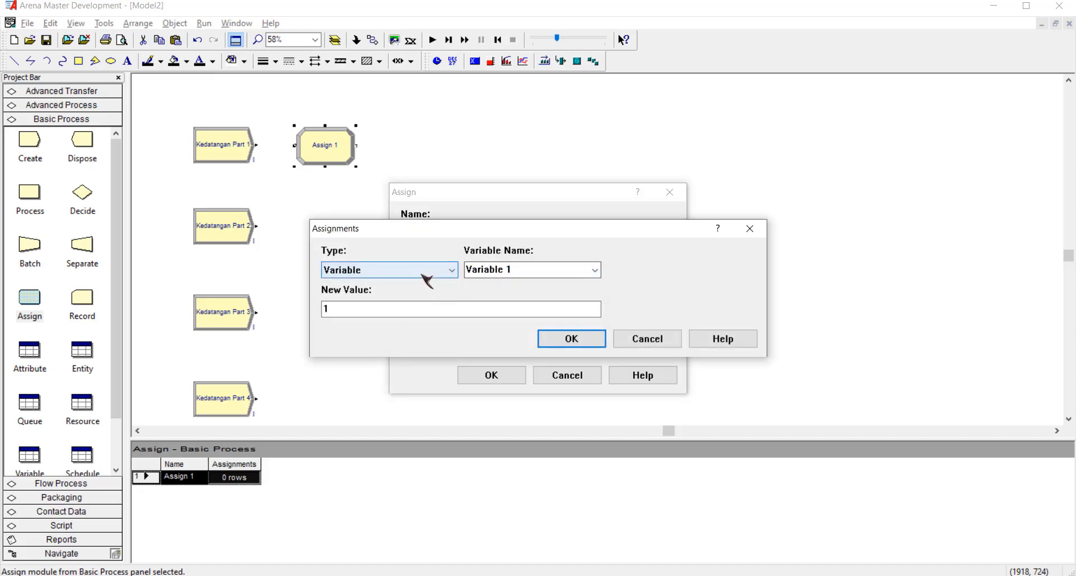
pyautogui.click(444, 271)
pyautogui.click(417, 341)
pyautogui.click(594, 271)
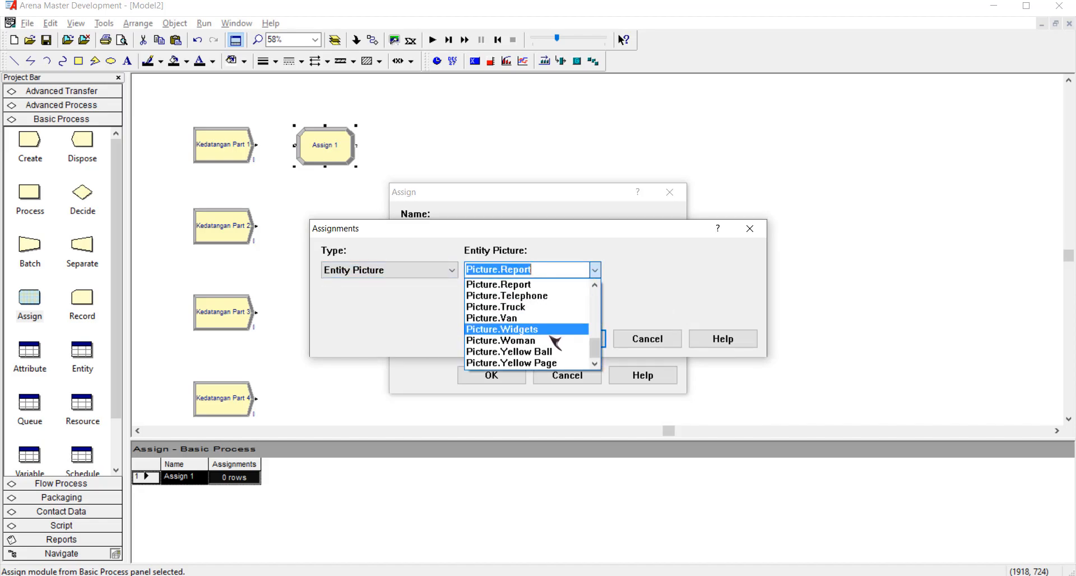
pyautogui.scroll(3, 547, 347)
pyautogui.scroll(4, 549, 344)
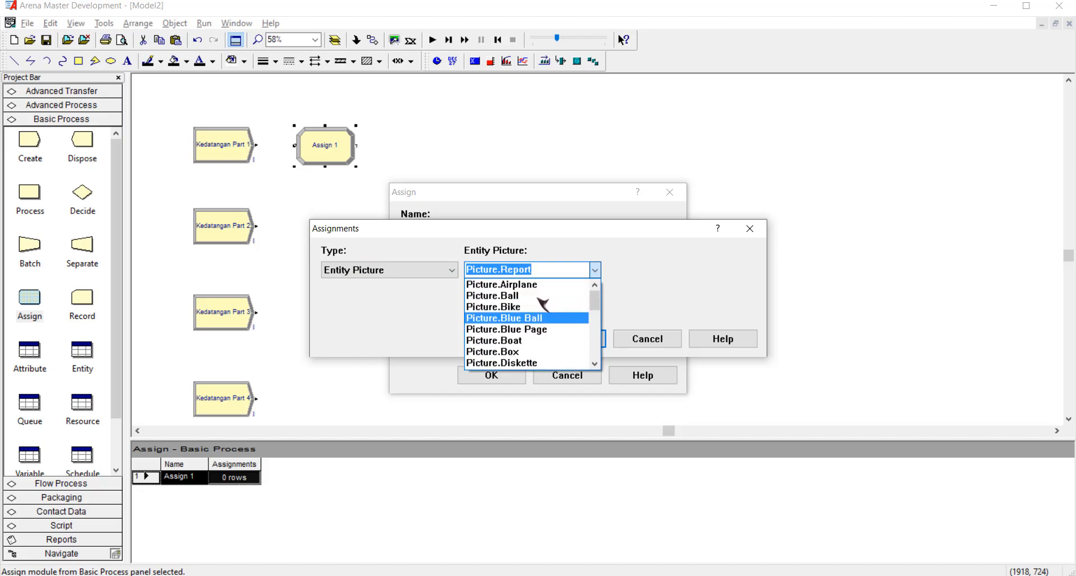
pyautogui.click(547, 319)
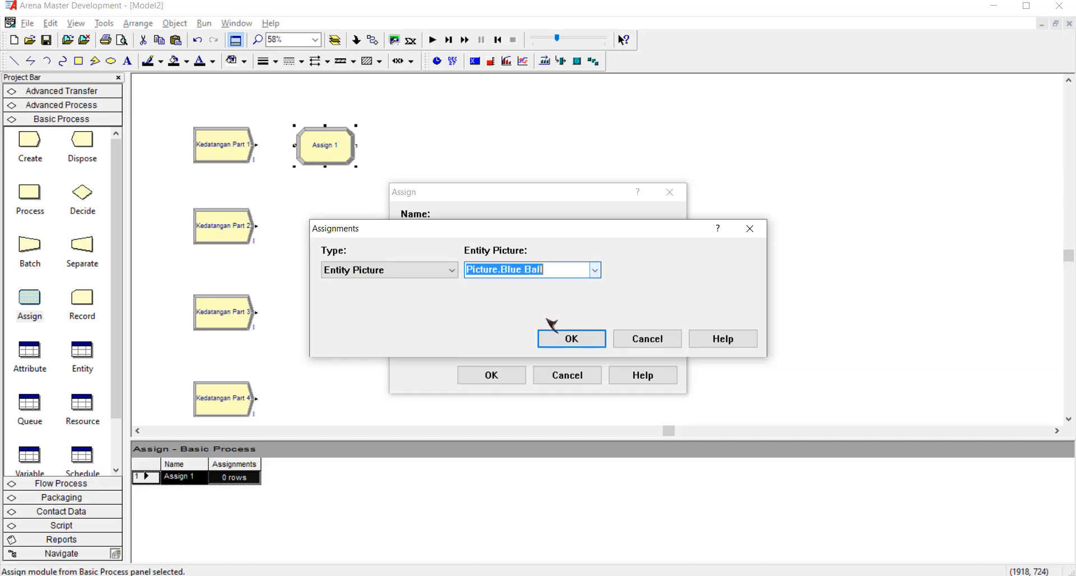
pyautogui.click(577, 337)
pyautogui.click(513, 377)
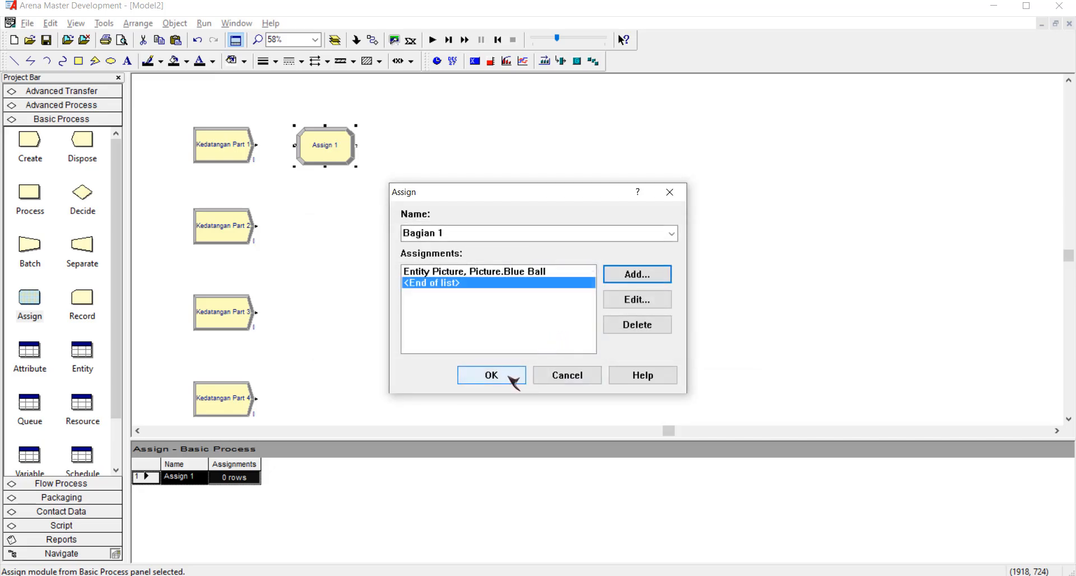
pyautogui.click(459, 329)
# Place a second Assign module beside Kedatangan Part 2 and name it Bagian 2.
pyautogui.moveTo(36, 300); pyautogui.dragTo(295, 228)
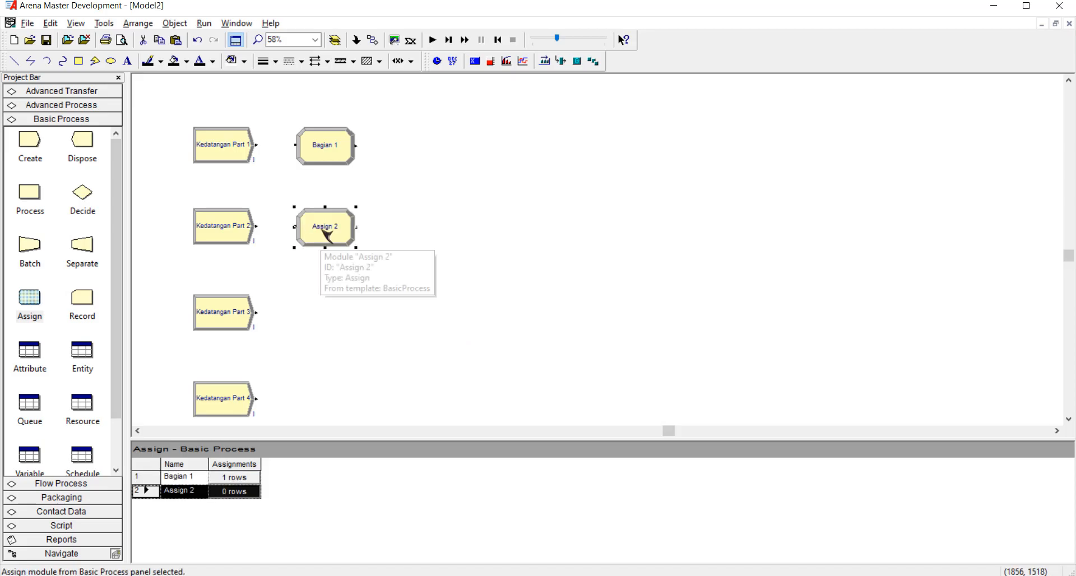
pyautogui.doubleClick(331, 231)
pyautogui.write('B')
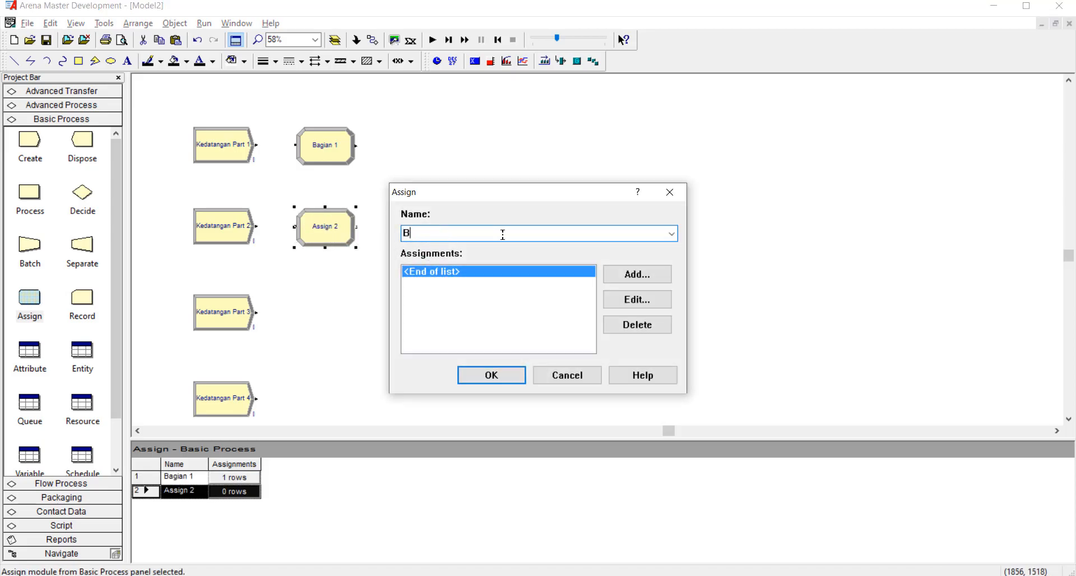
# Add an Entity Picture assignment using Picture.Yellow Ball to Bagian 2 and accept the module settings.
pyautogui.click(622, 275)
pyautogui.click(450, 271)
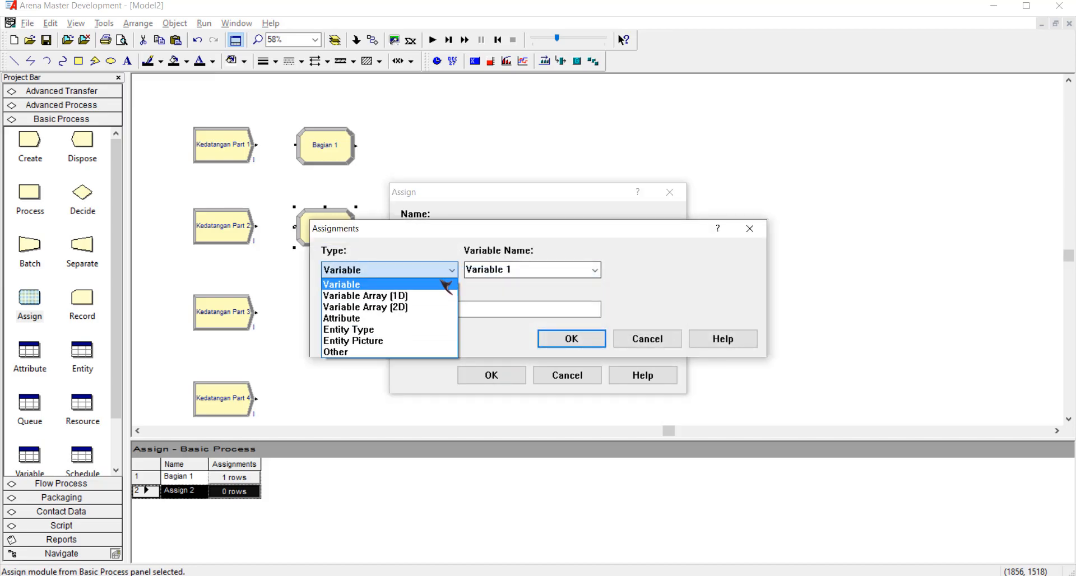
pyautogui.click(428, 341)
pyautogui.click(595, 270)
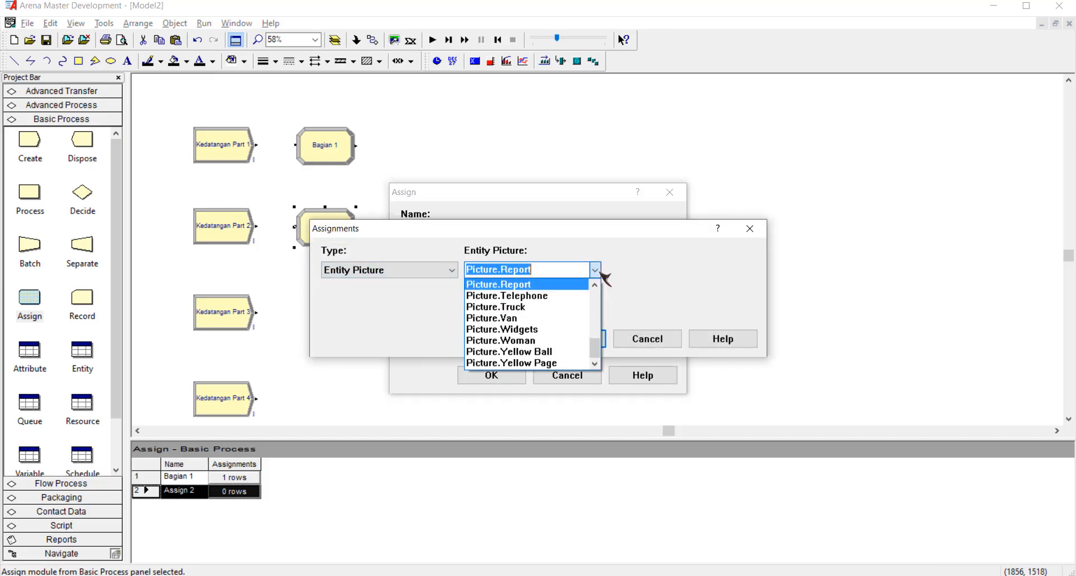
pyautogui.click(554, 352)
pyautogui.click(576, 342)
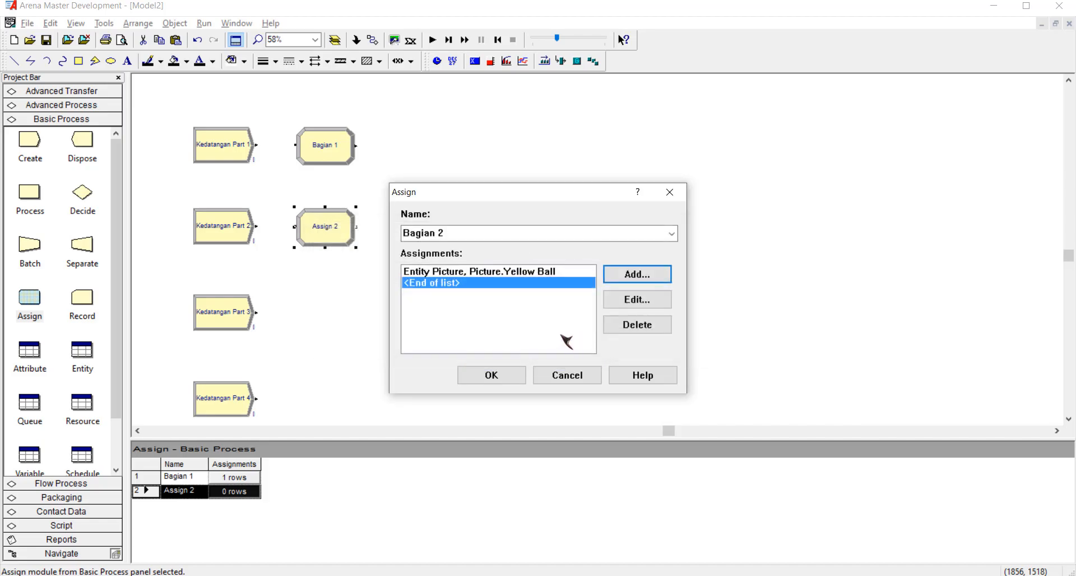
pyautogui.click(501, 379)
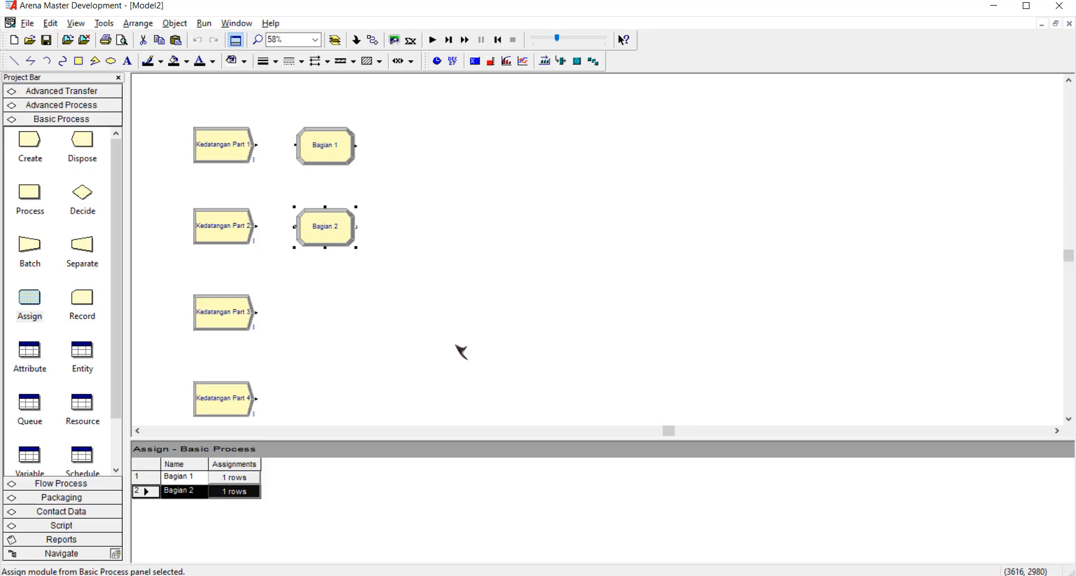
pyautogui.click(408, 204)
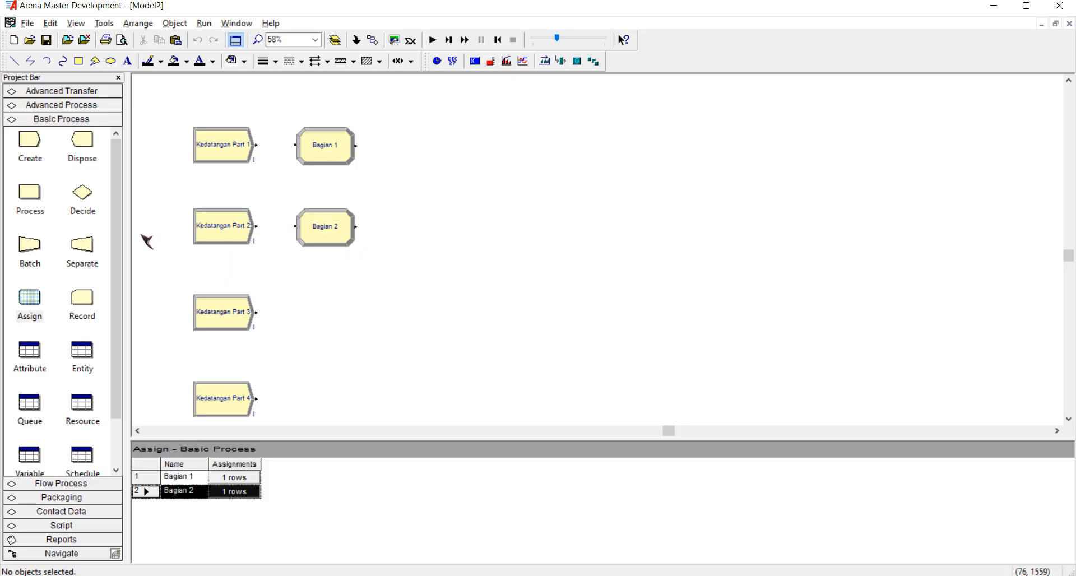
# Place a Batch module to the right of Bagian 1 and Bagian 2, with Part A as its representative entity type.
pyautogui.moveTo(35, 250); pyautogui.dragTo(396, 193)
pyautogui.doubleClick(428, 192)
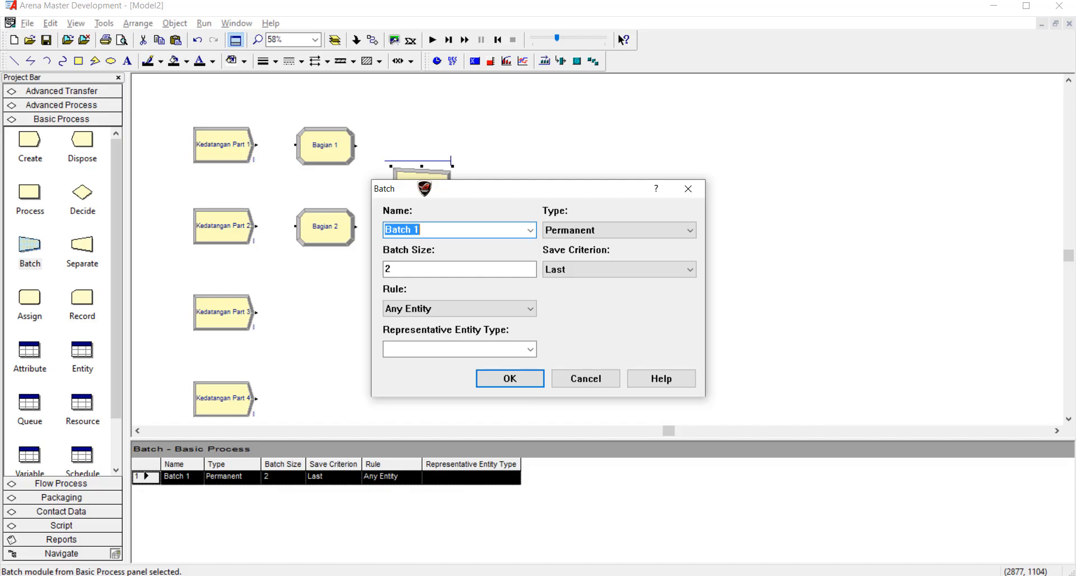
pyautogui.click(681, 237)
pyautogui.click(681, 238)
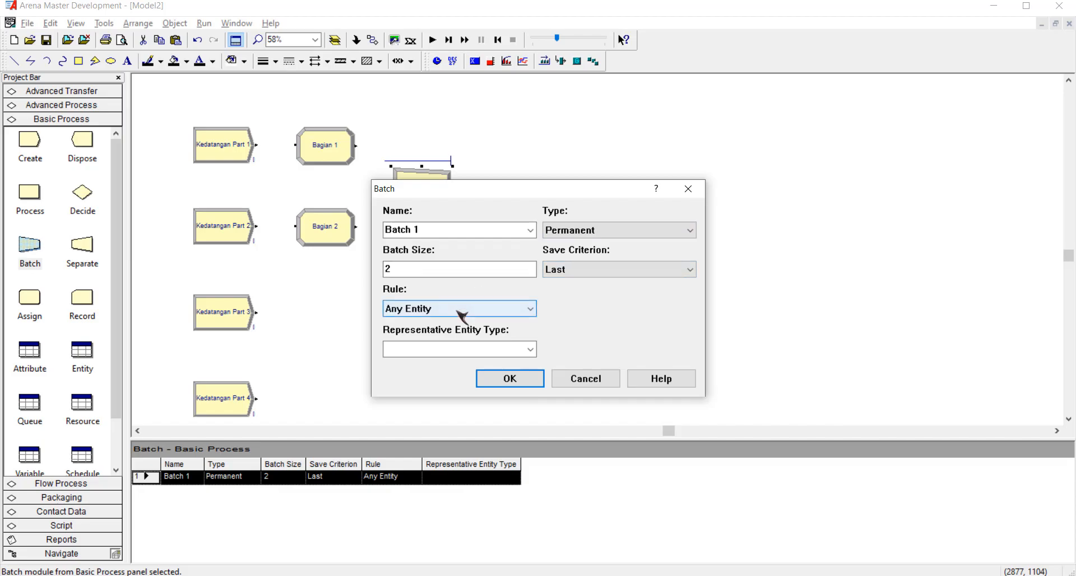
pyautogui.click(459, 348)
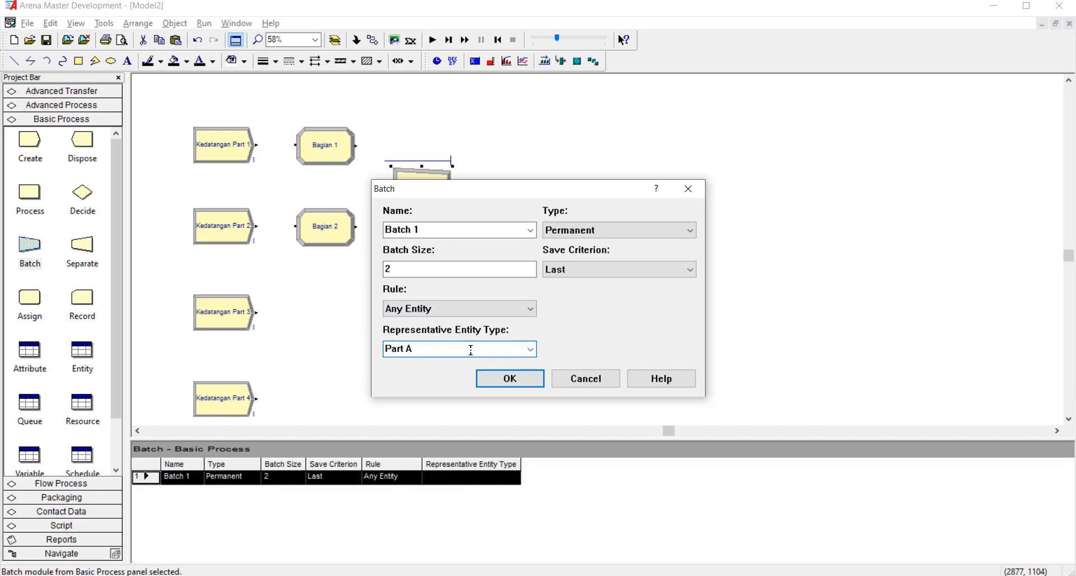
pyautogui.click(535, 380)
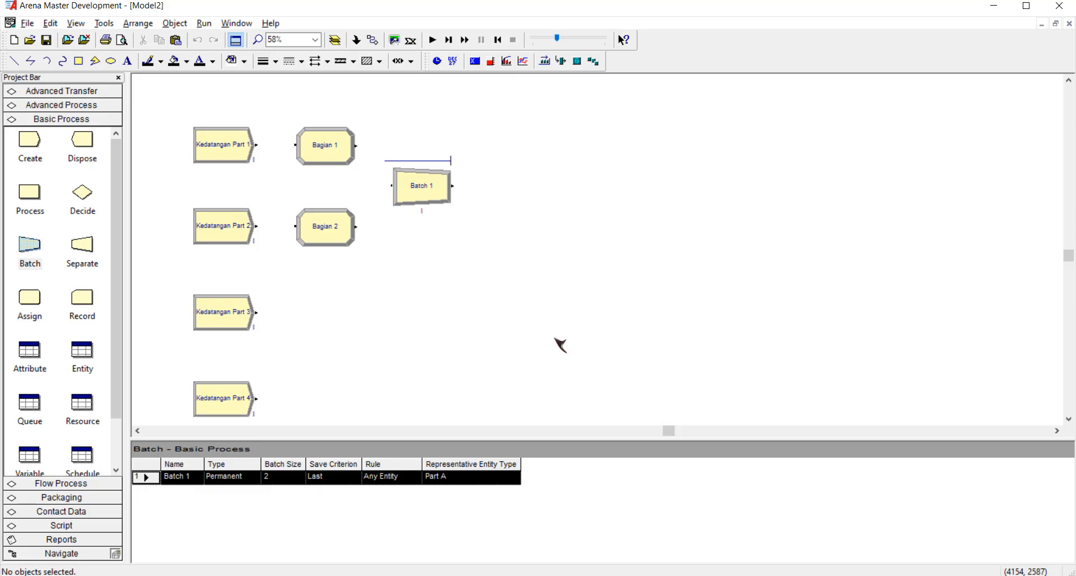
# Place a Process module after Batch 1, naming it Proses 1 with the Seize Delay Release action.
pyautogui.moveTo(31, 196); pyautogui.dragTo(504, 187)
pyautogui.doubleClick(537, 188)
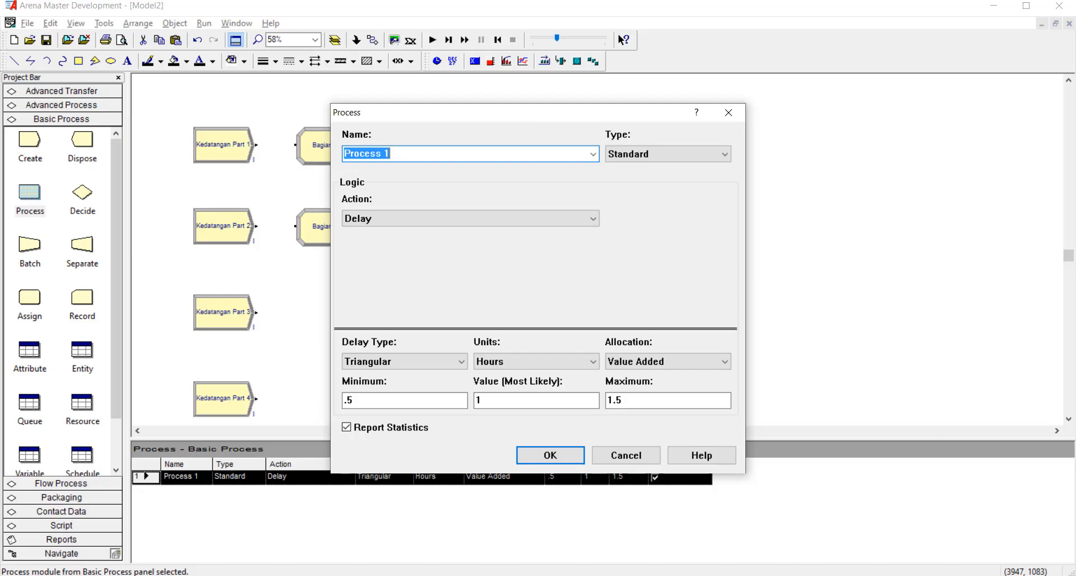
pyautogui.write('P')
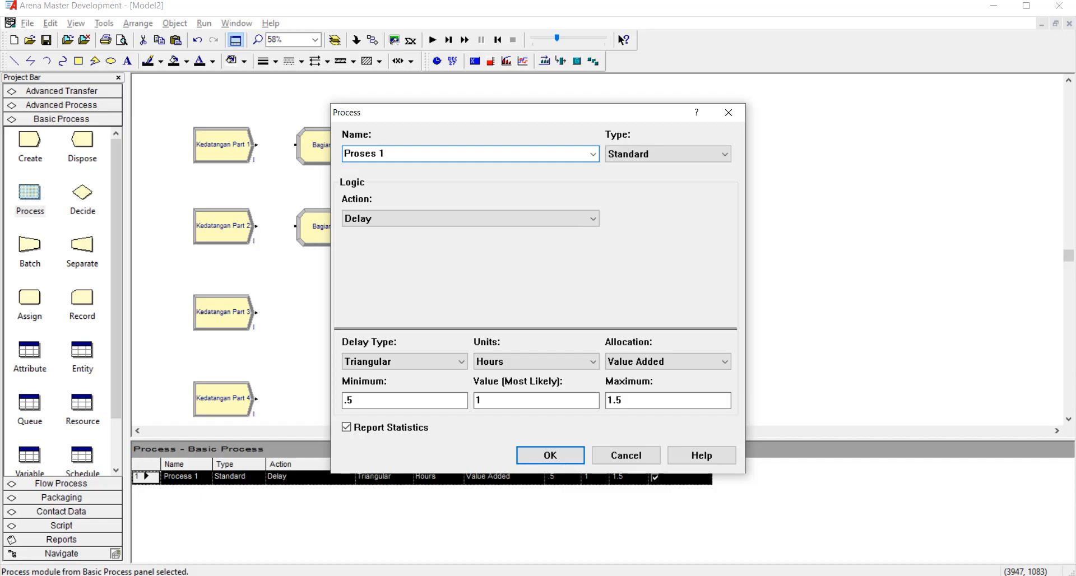
pyautogui.click(495, 219)
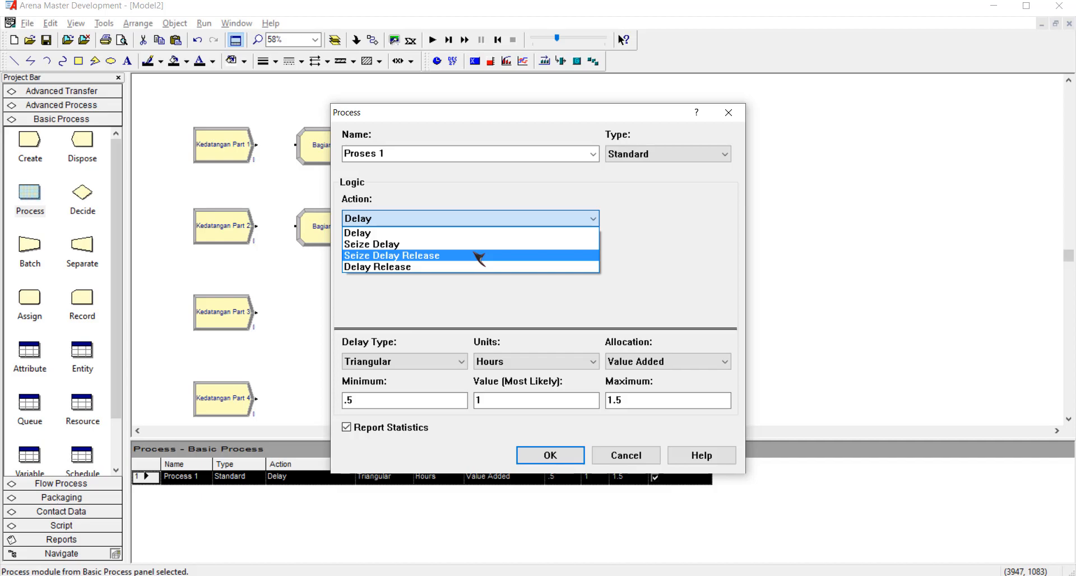
pyautogui.click(479, 256)
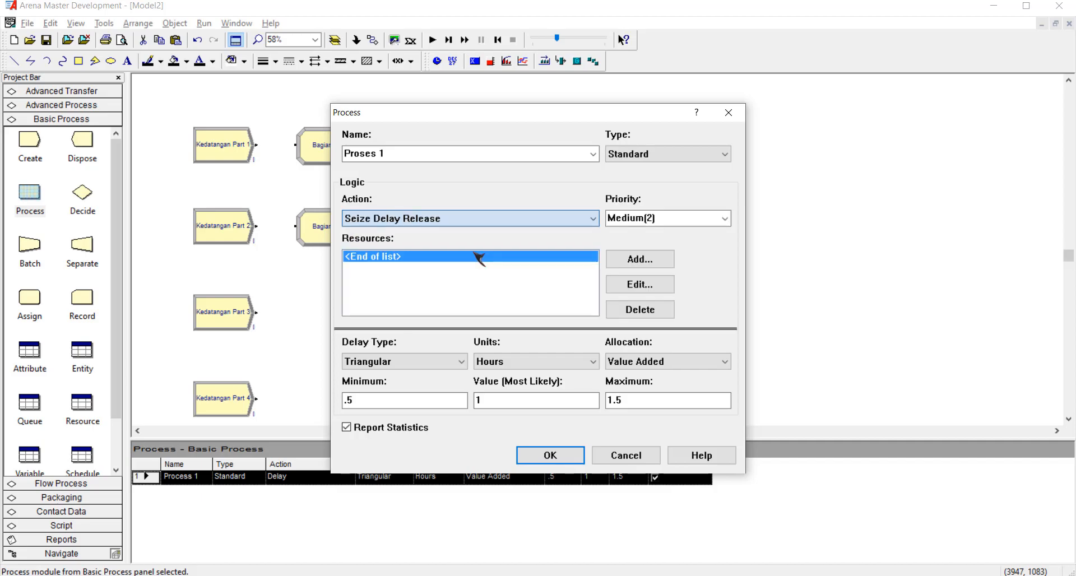
# Add a resource named Operator 1 to Proses 1.
pyautogui.click(653, 258)
pyautogui.click(514, 255)
pyautogui.click(508, 261)
pyautogui.click(464, 286)
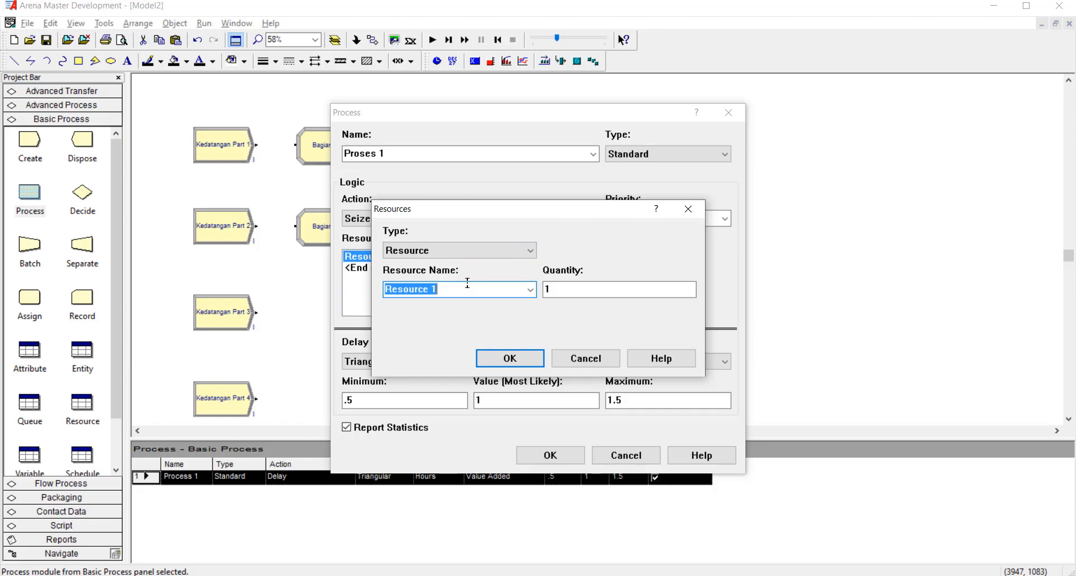
pyautogui.write('Operat')
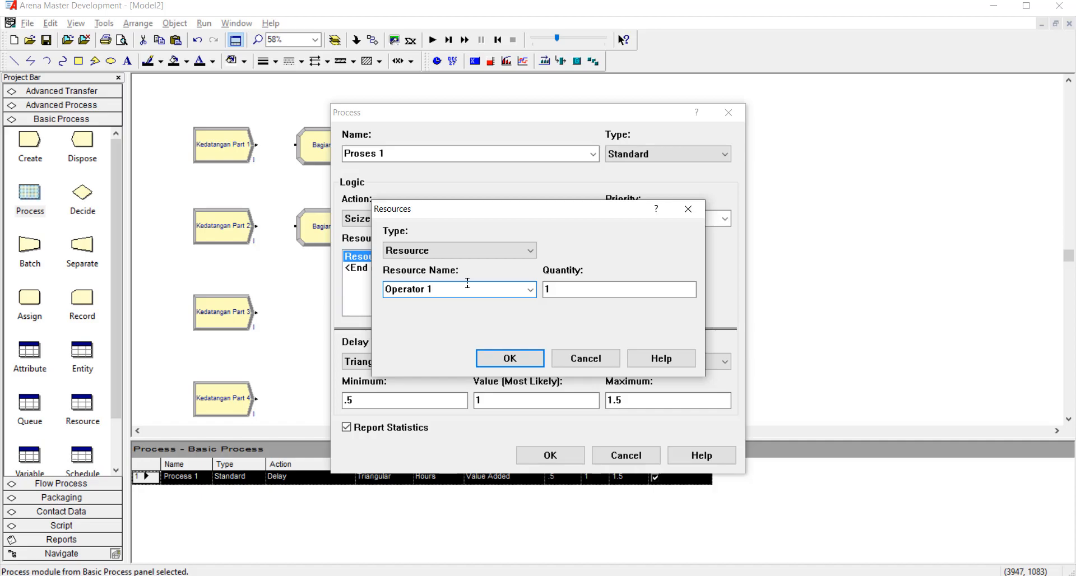
pyautogui.click(508, 362)
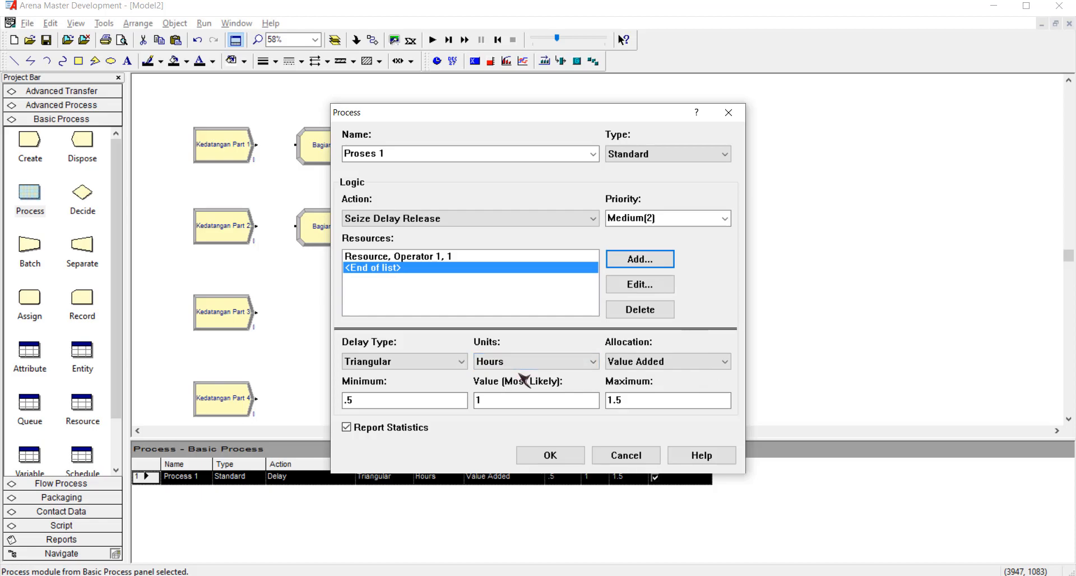
# Set the Proses 1 delay type to Expression and its units to Minutes.
pyautogui.click(457, 361)
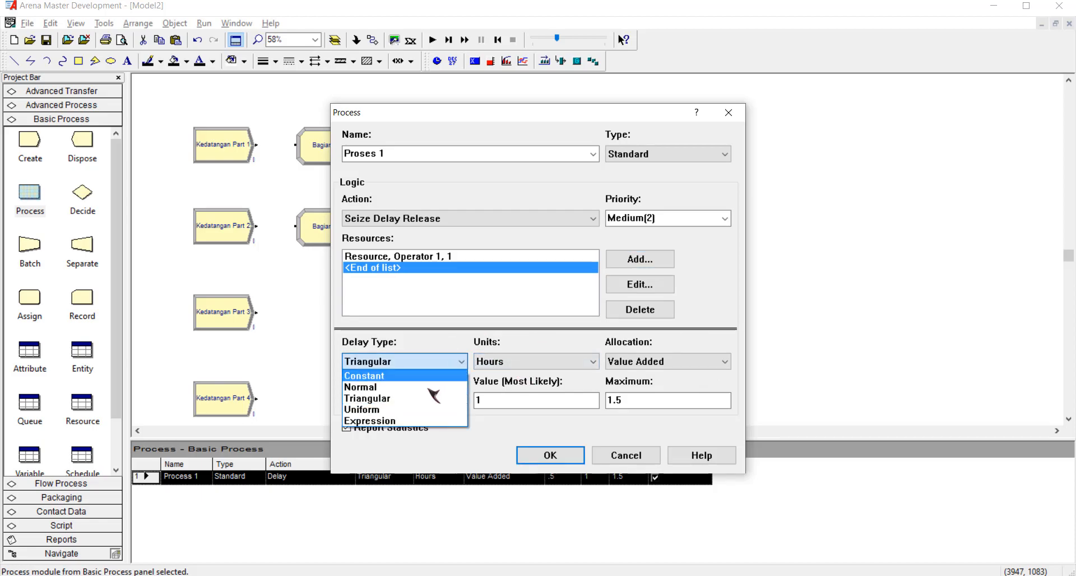
pyautogui.click(416, 422)
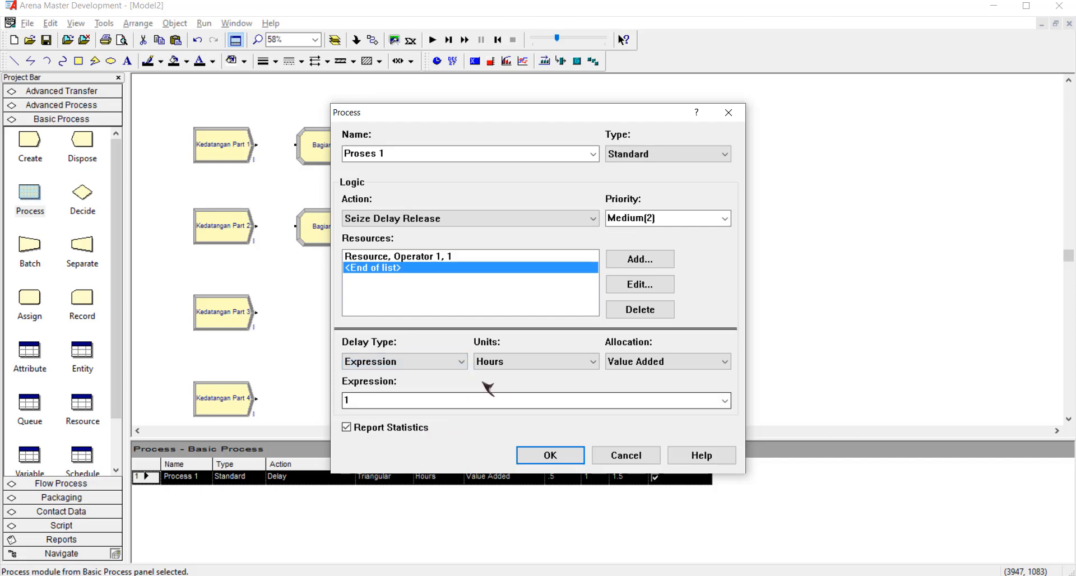
pyautogui.click(509, 367)
pyautogui.click(507, 383)
# Enter the normal distribution NORM( 2.2,1.3) as the Proses 1 delay expression and accept the module settings.
pyautogui.click(414, 394)
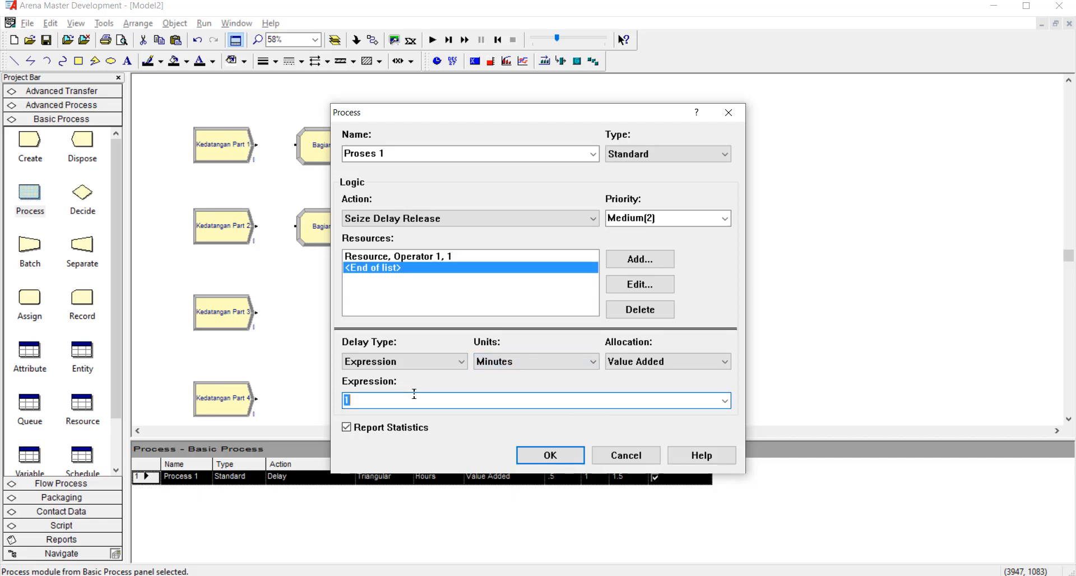
pyautogui.click(724, 400)
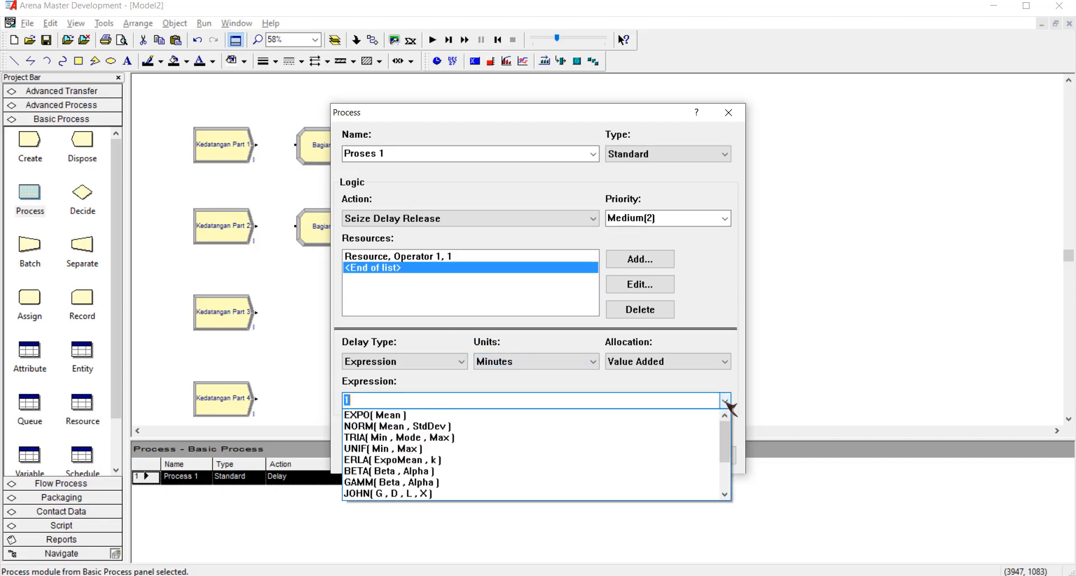
pyautogui.click(574, 425)
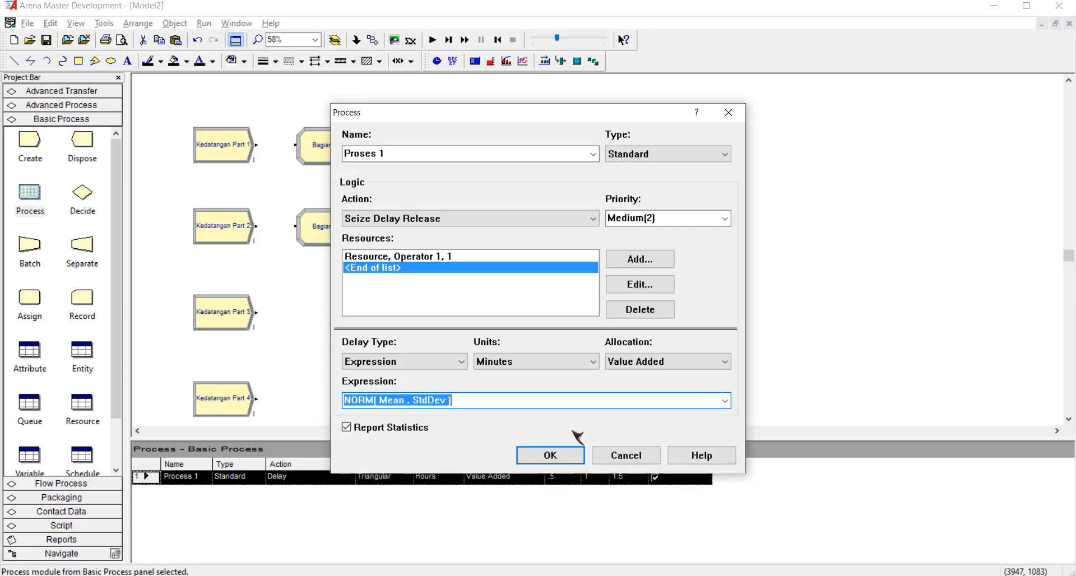
pyautogui.click(448, 399)
pyautogui.hotkey('ctrl', 'shift', 'Left')
pyautogui.hotkey('ctrl', 'shift', 'Left')
pyautogui.hotkey('ctrl', 'shift', 'Left')
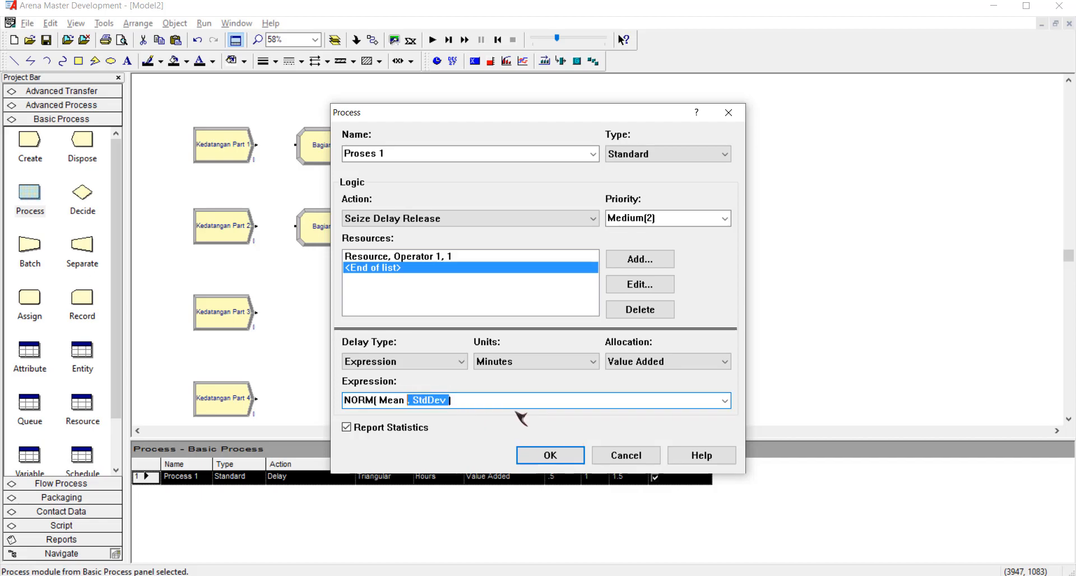
pyautogui.write('2.')
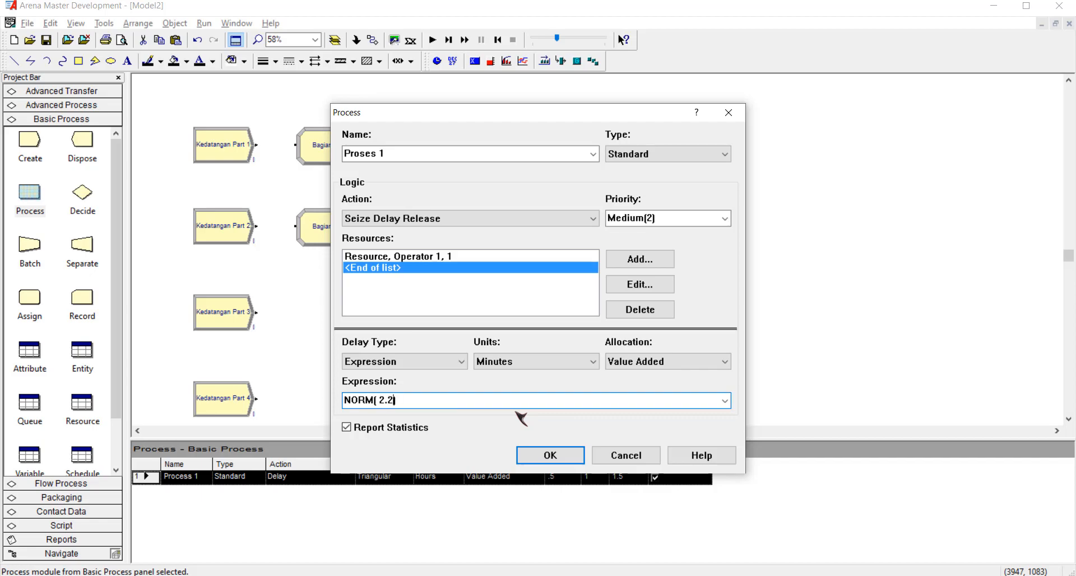
pyautogui.write('2,1.3)')
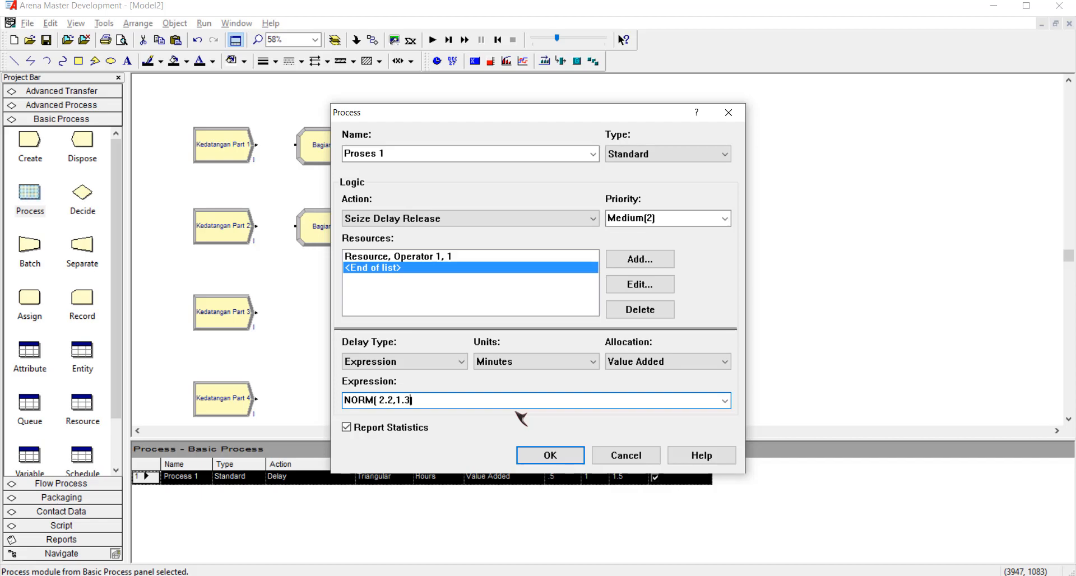
pyautogui.click(536, 460)
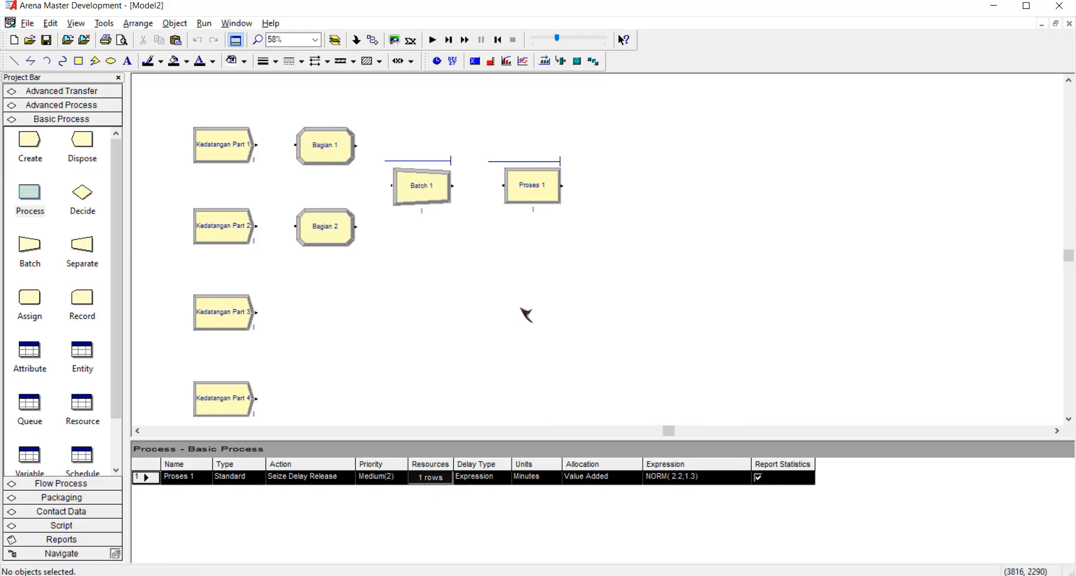
# Connect Kedatangan Part 1 to Bagian 1 and Kedatangan Part 2 to Bagian 2.
pyautogui.click(373, 40)
pyautogui.click(256, 144)
pyautogui.click(295, 145)
pyautogui.click(372, 41)
pyautogui.click(256, 226)
pyautogui.click(301, 226)
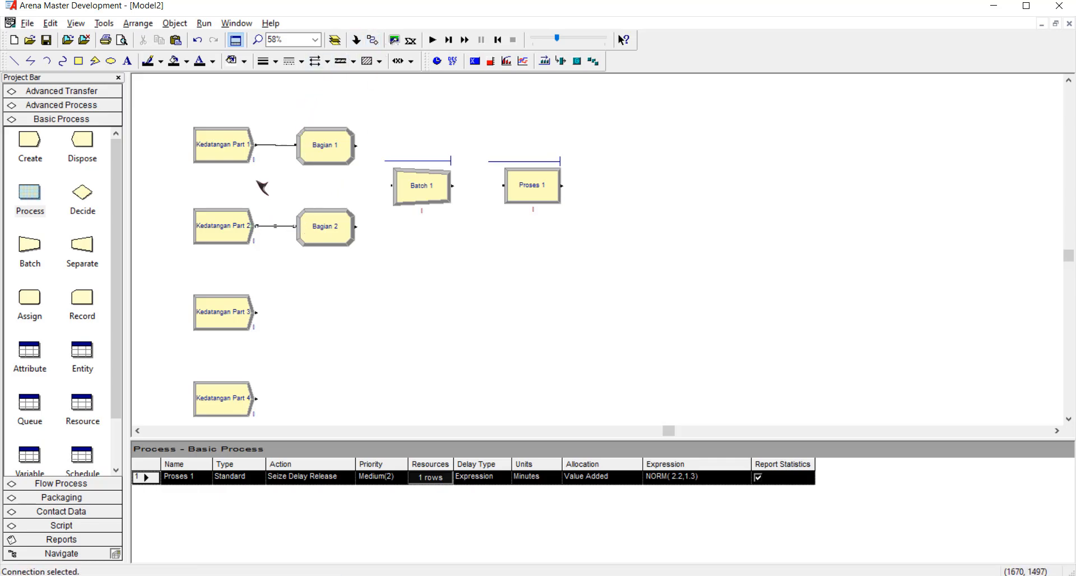
# Connect the outputs of Bagian 1 and Bagian 2 to the input of Batch 1.
pyautogui.click(372, 40)
pyautogui.click(356, 145)
pyautogui.click(391, 185)
pyautogui.click(372, 41)
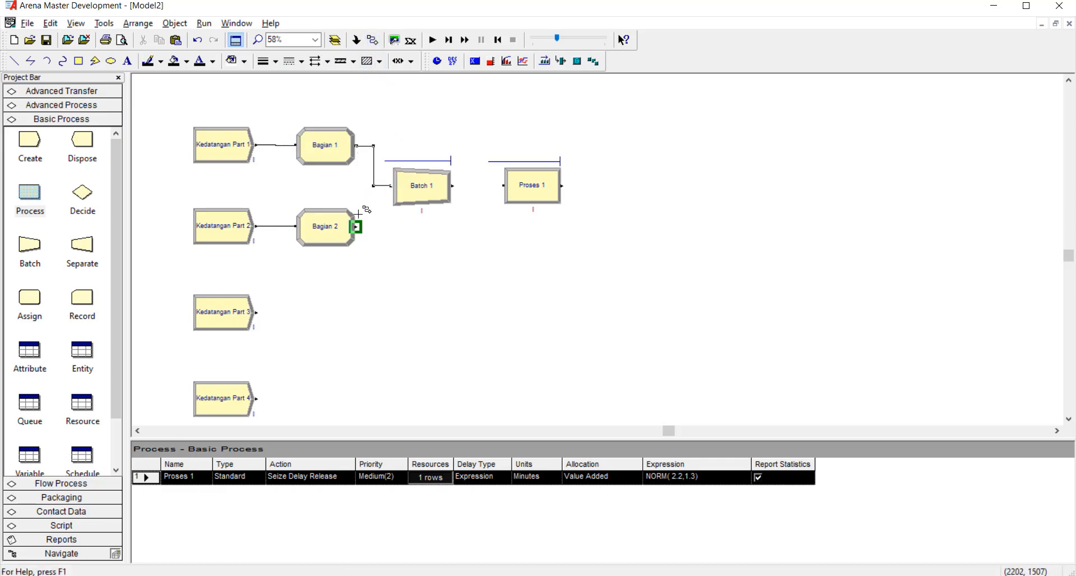
pyautogui.click(356, 226)
pyautogui.click(393, 185)
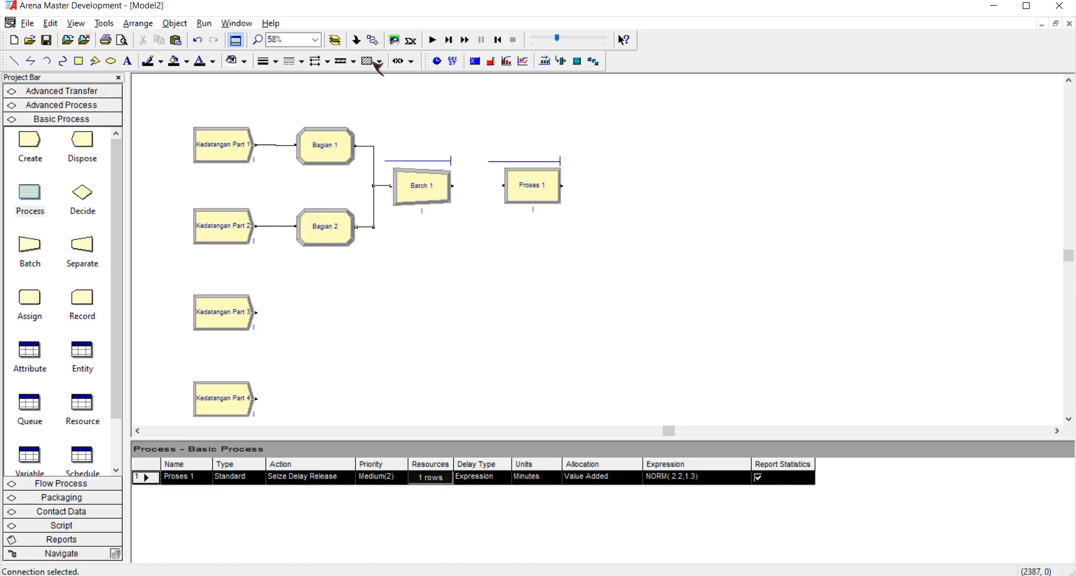
# Connect the output of Batch 1 to the input of Proses 1.
pyautogui.click(372, 41)
pyautogui.click(453, 186)
pyautogui.click(504, 185)
pyautogui.click(562, 288)
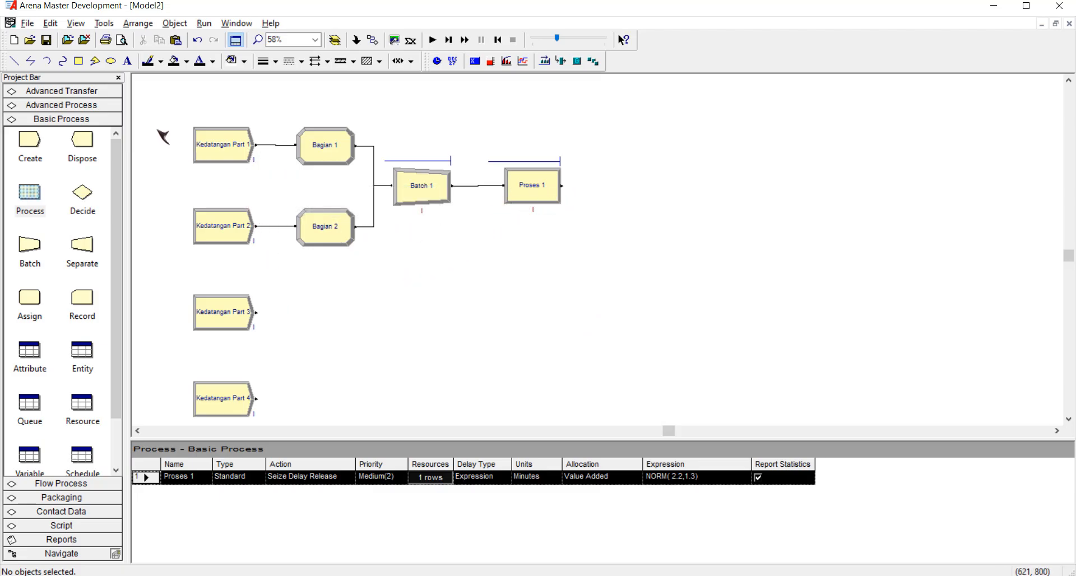
pyautogui.moveTo(35, 193); pyautogui.dragTo(500, 311)
pyautogui.doubleClick(527, 312)
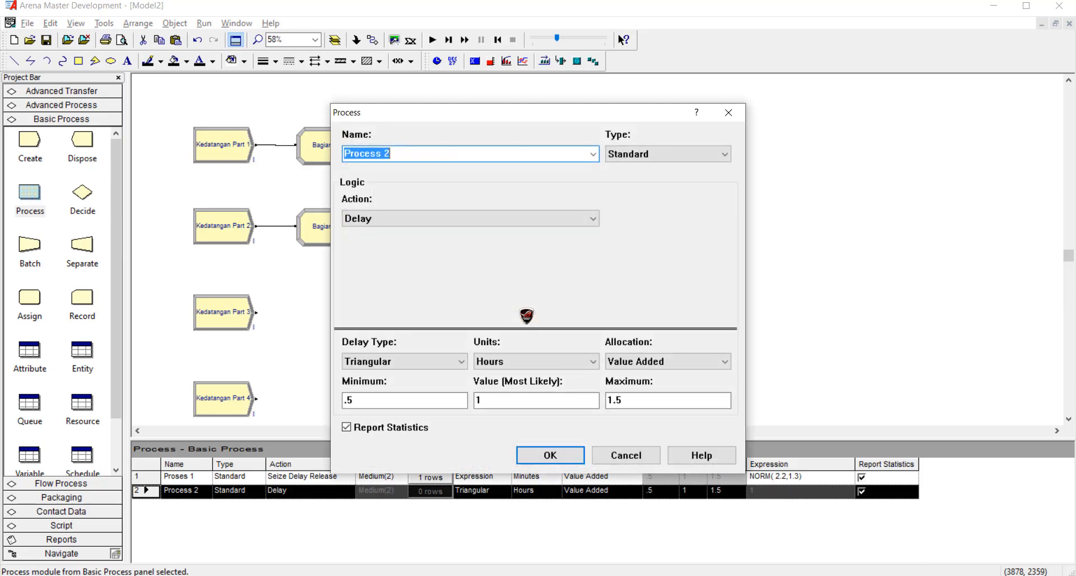
pyautogui.write('P')
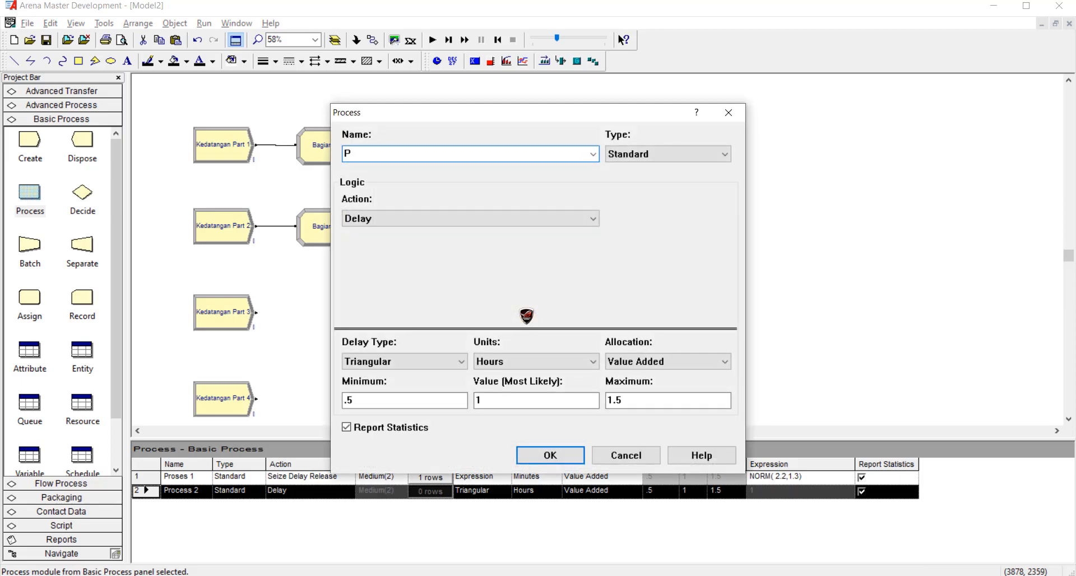
pyautogui.press('Escape')
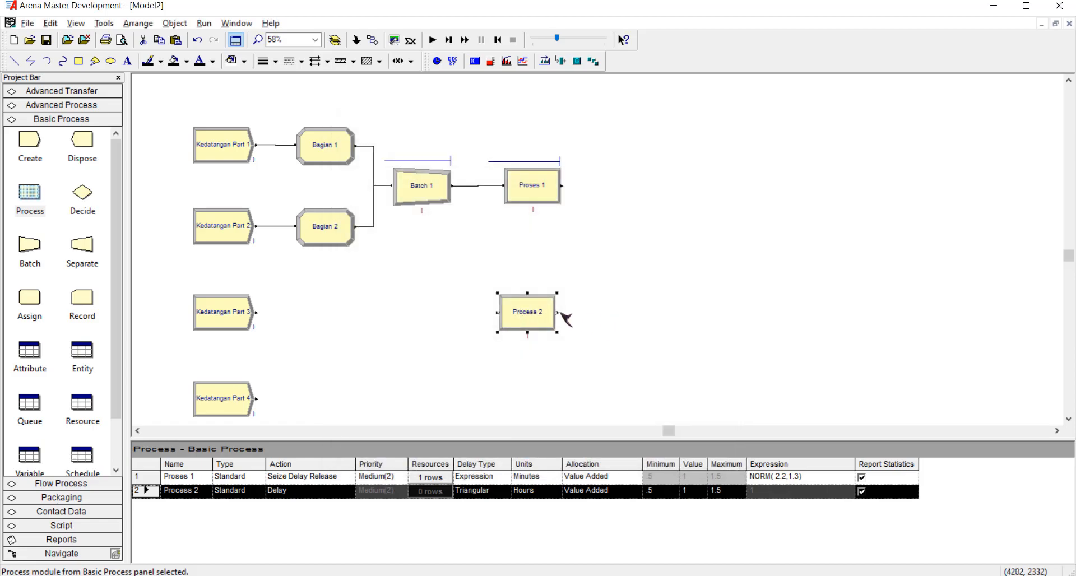
pyautogui.press('Delete')
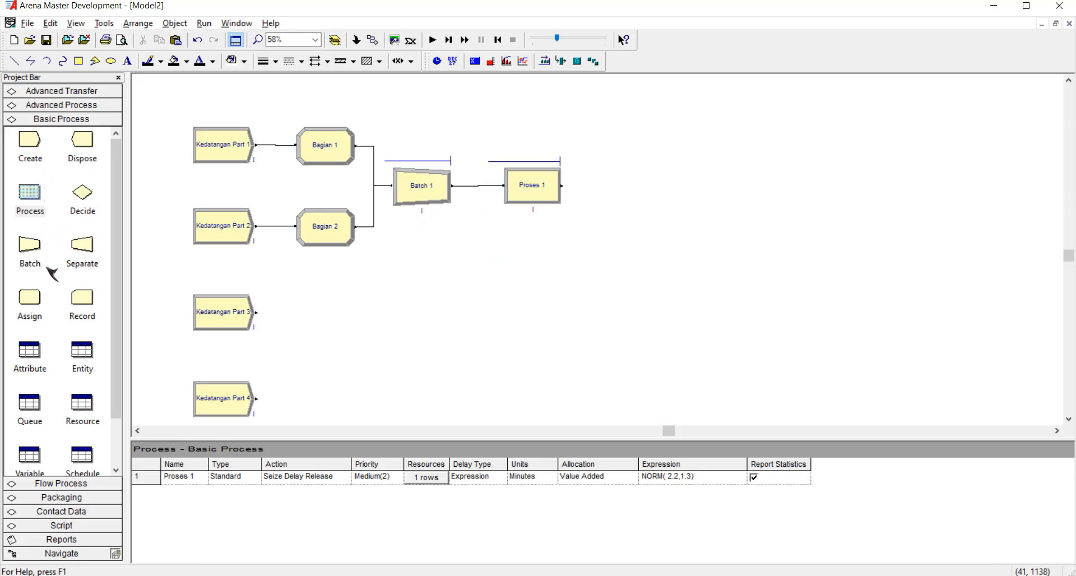
# Place an Assign module after Proses 1 and name it Bagian A.
pyautogui.moveTo(38, 301); pyautogui.dragTo(594, 186)
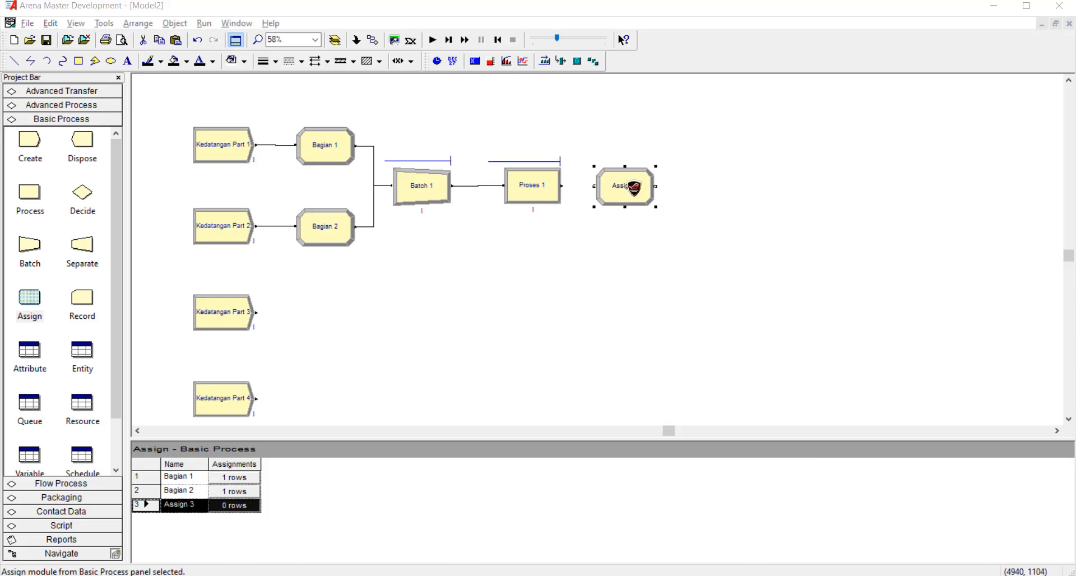
pyautogui.doubleClick(635, 188)
pyautogui.write('Bagian ')
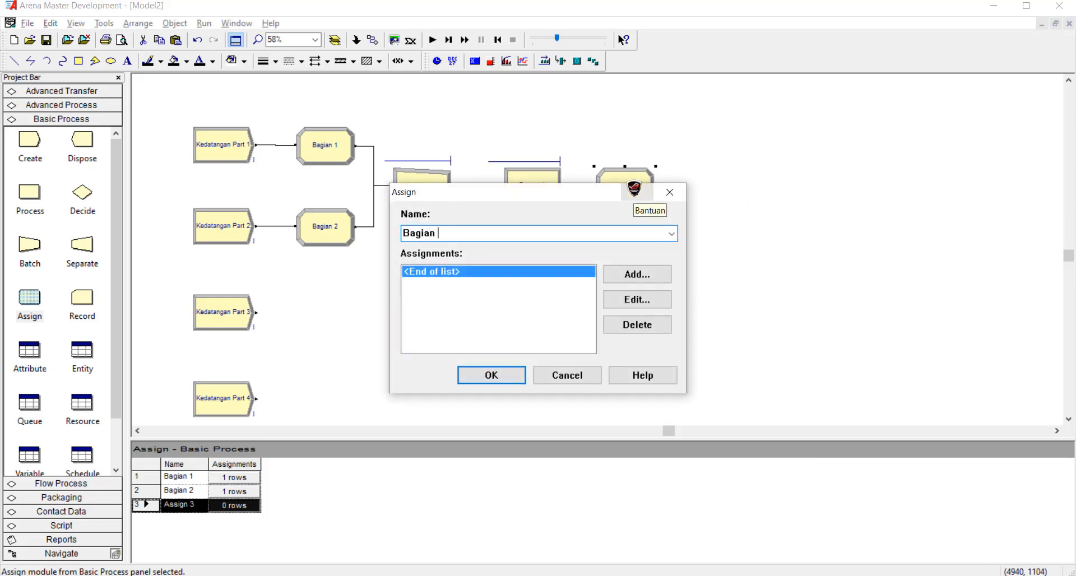
pyautogui.write('A')
# Add an Entity Picture assignment with Picture.Box to Bagian A and accept the module settings.
pyautogui.click(644, 276)
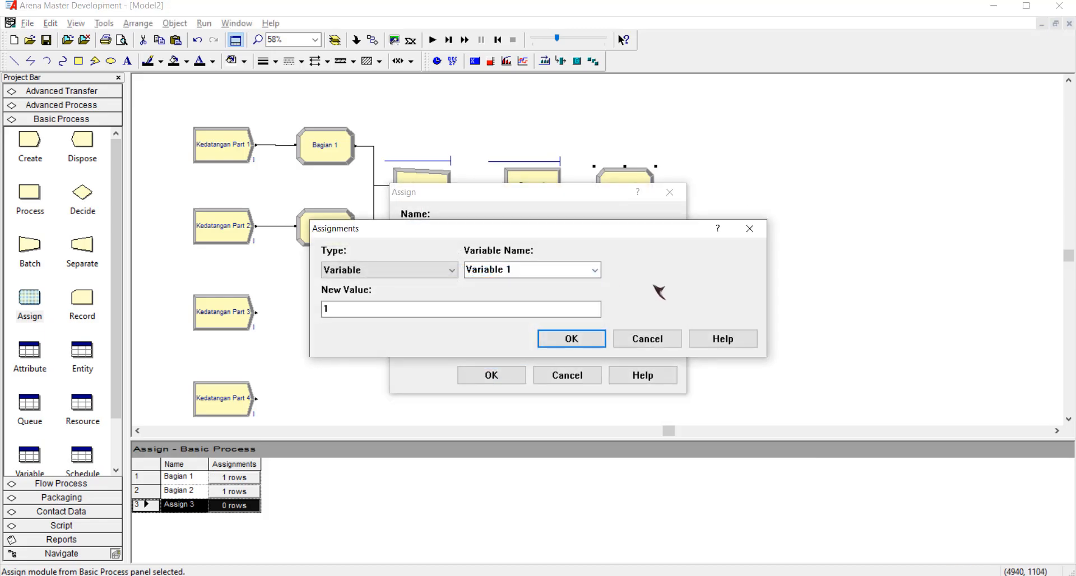
pyautogui.click(452, 270)
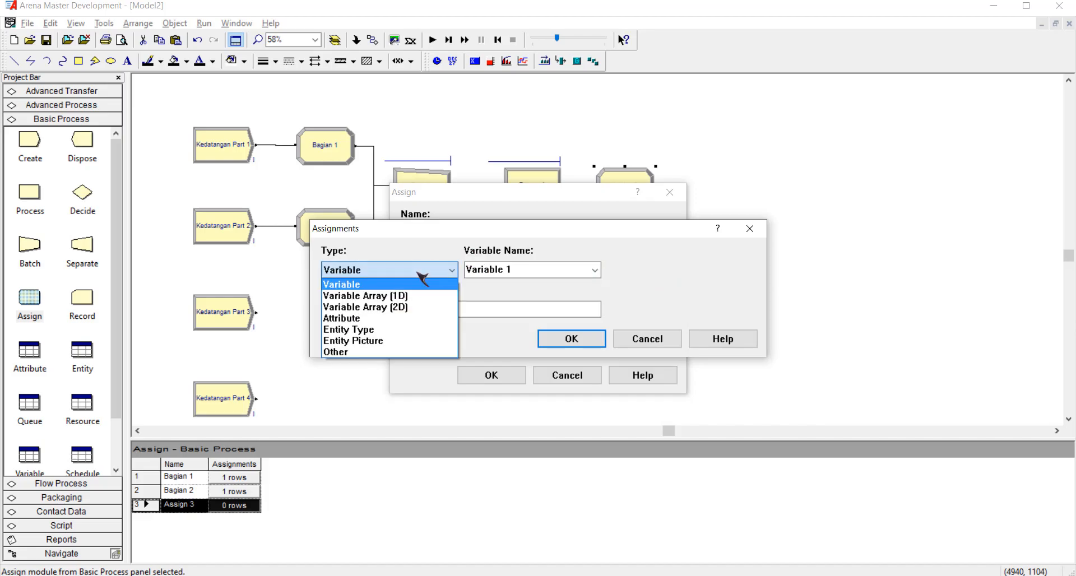
pyautogui.click(421, 339)
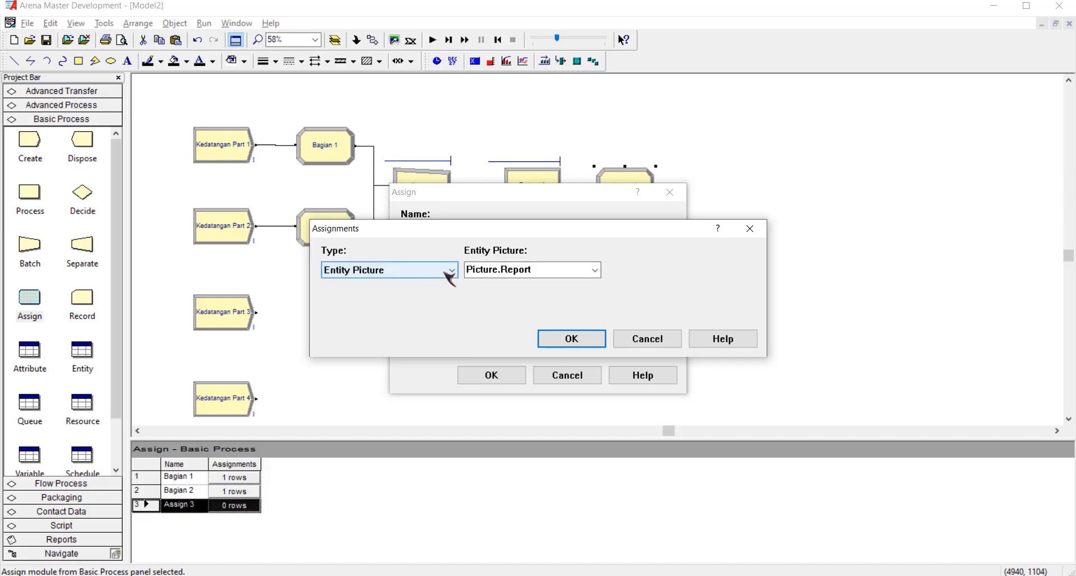
pyautogui.click(595, 271)
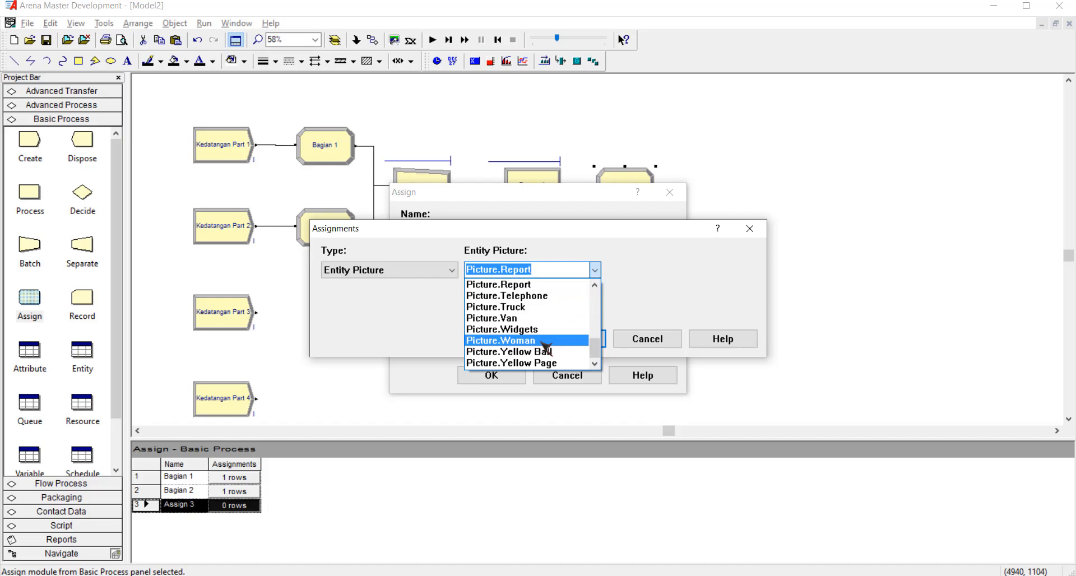
pyautogui.scroll(2, 546, 344)
pyautogui.scroll(2, 551, 346)
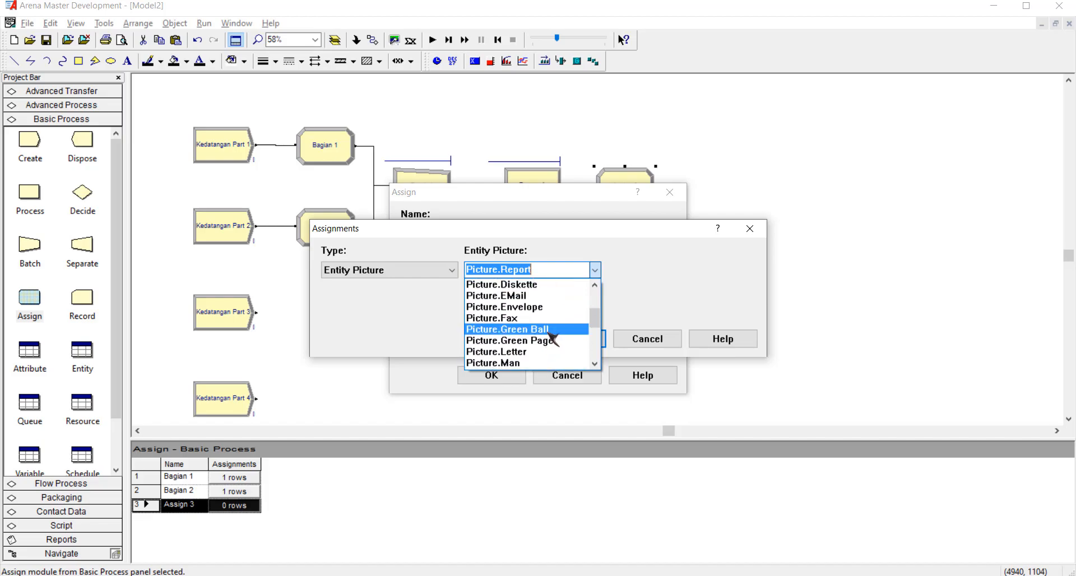
pyautogui.scroll(3, 552, 338)
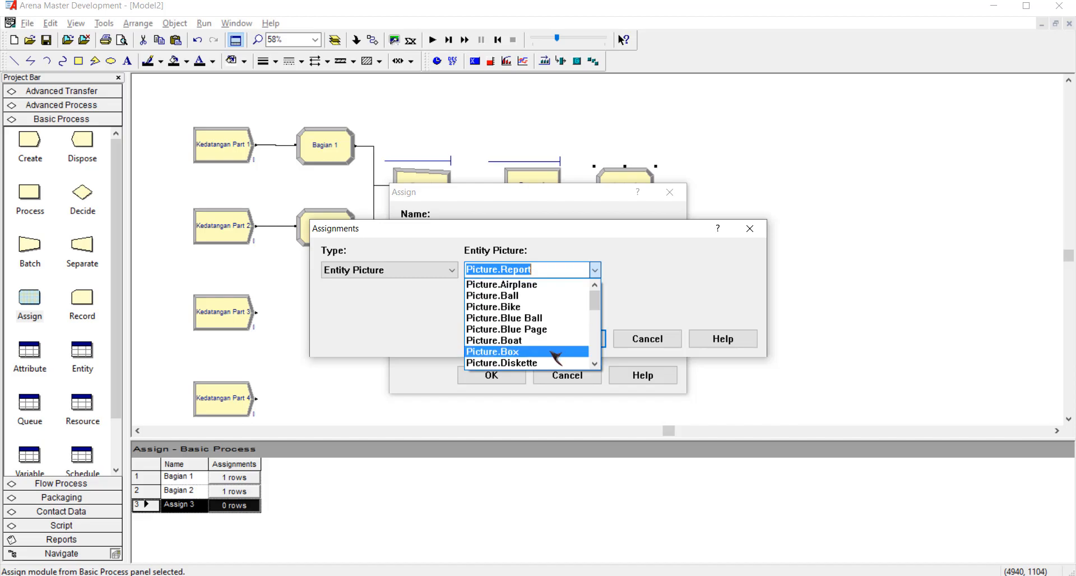
pyautogui.click(552, 352)
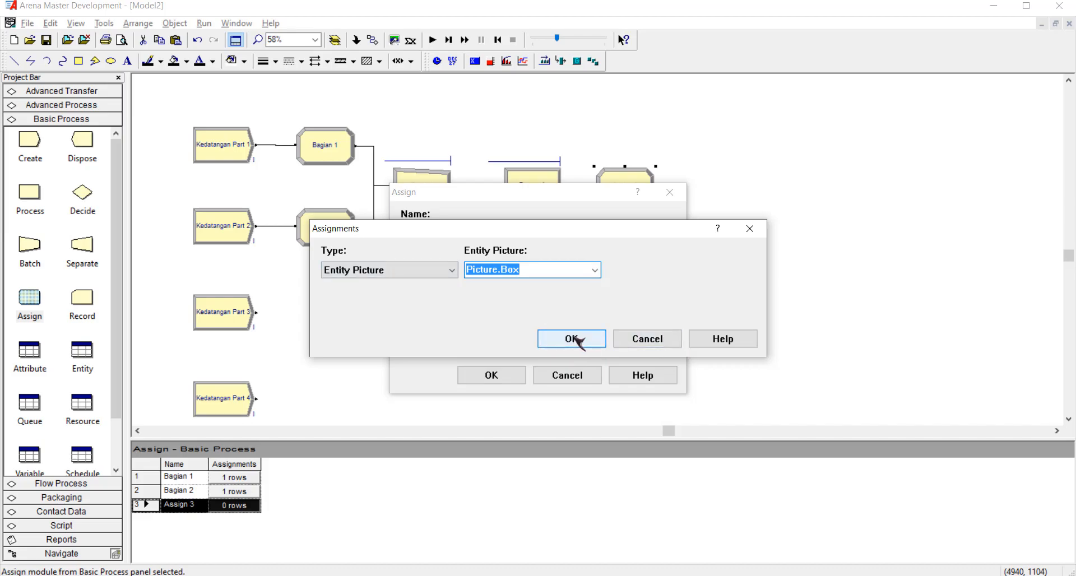
pyautogui.click(572, 339)
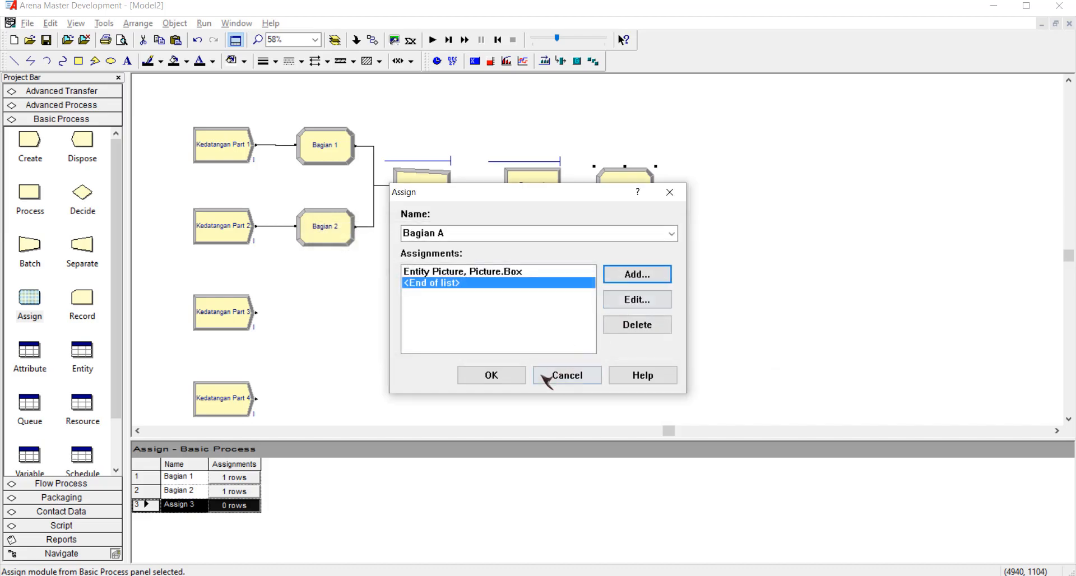
pyautogui.click(510, 377)
pyautogui.click(532, 366)
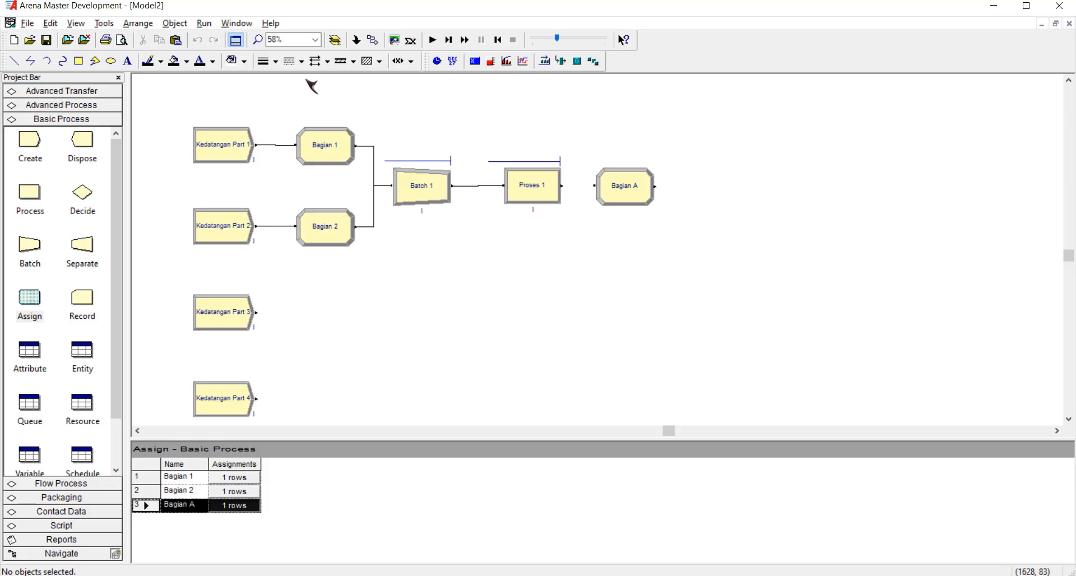
# Connect the output of Proses 1 to the input of Bagian A.
pyautogui.click(372, 39)
pyautogui.click(562, 186)
pyautogui.click(594, 185)
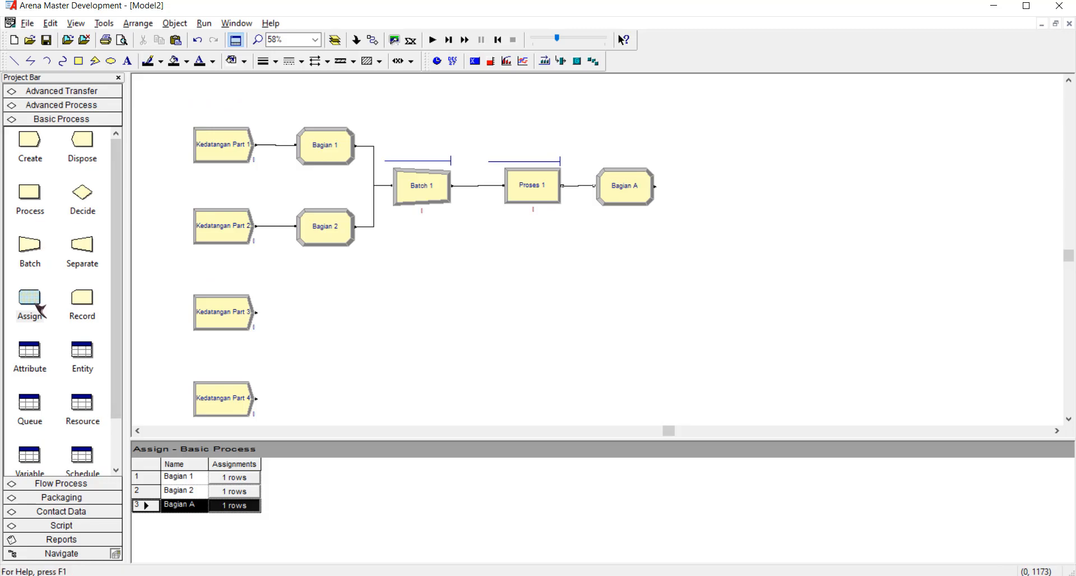
# Place an Assign module below Bagian A, level with Kedatangan Part 3, and name it Bagian B.
pyautogui.moveTo(529, 306); pyautogui.dragTo(596, 308)
pyautogui.doubleClick(616, 311)
pyautogui.write('Bagian B')
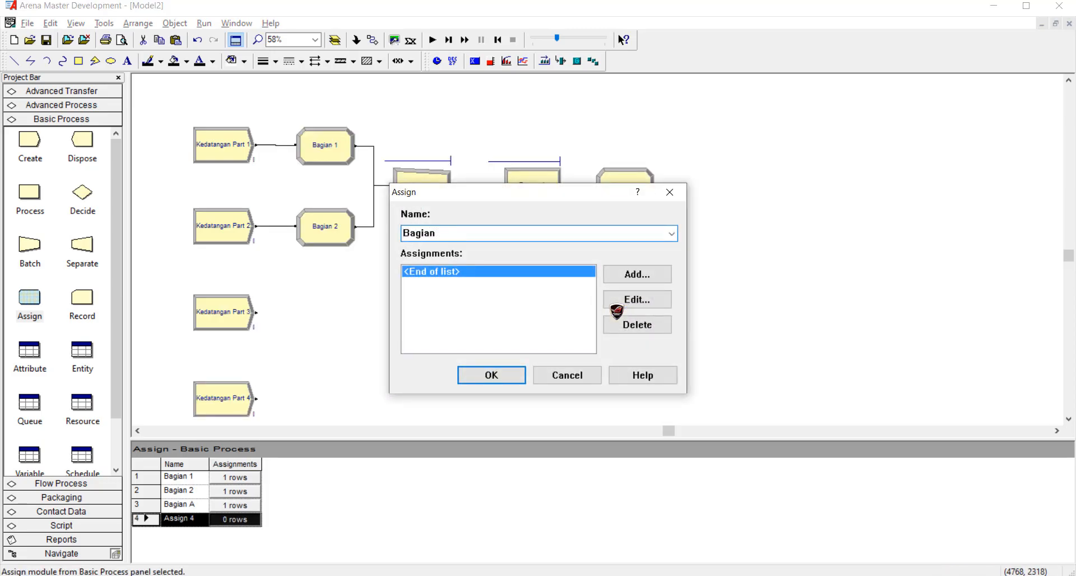
# Add an Entity Picture assignment with Picture.Box to Bagian B and accept the module settings.
pyautogui.click(650, 276)
pyautogui.click(451, 269)
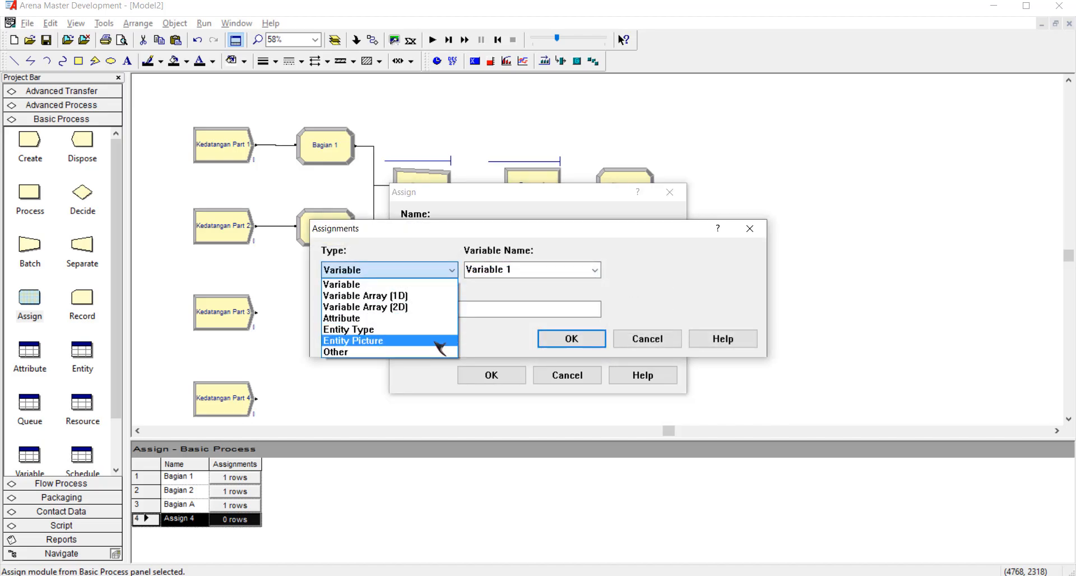
pyautogui.click(446, 340)
pyautogui.click(594, 272)
pyautogui.scroll(6, 549, 314)
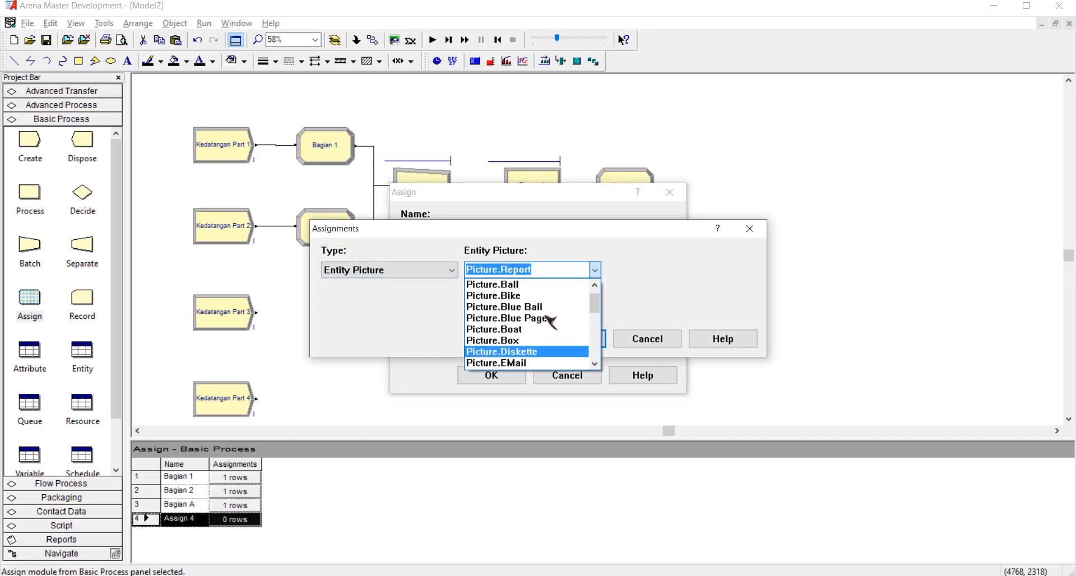
pyautogui.click(541, 341)
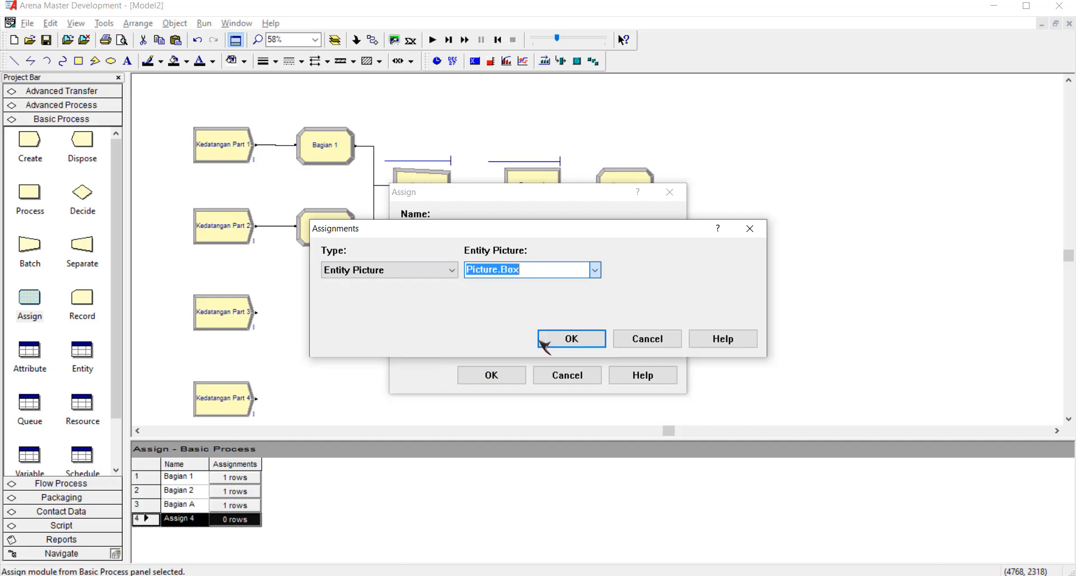
pyautogui.click(571, 339)
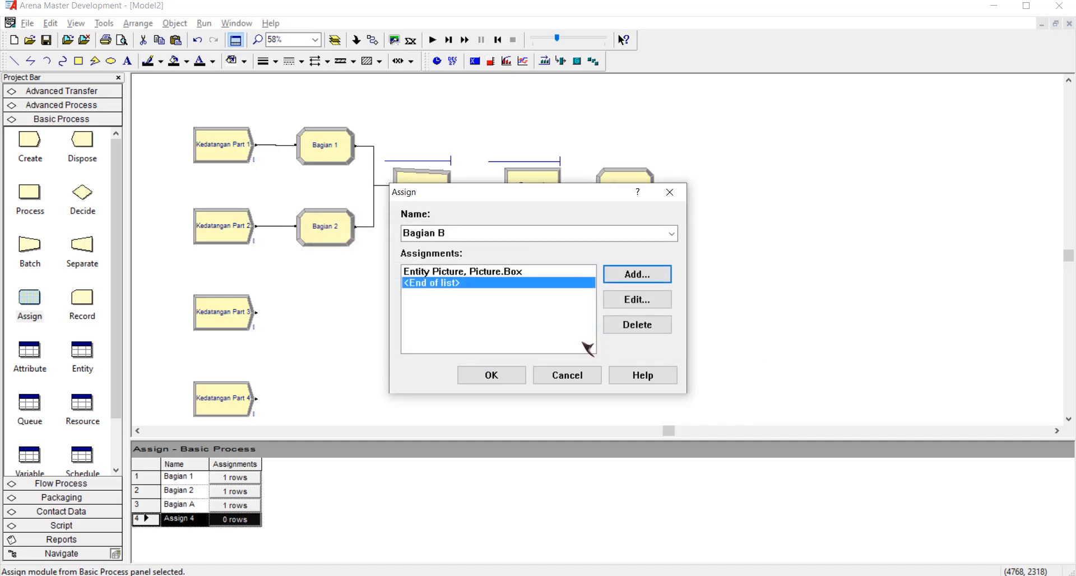
pyautogui.click(491, 375)
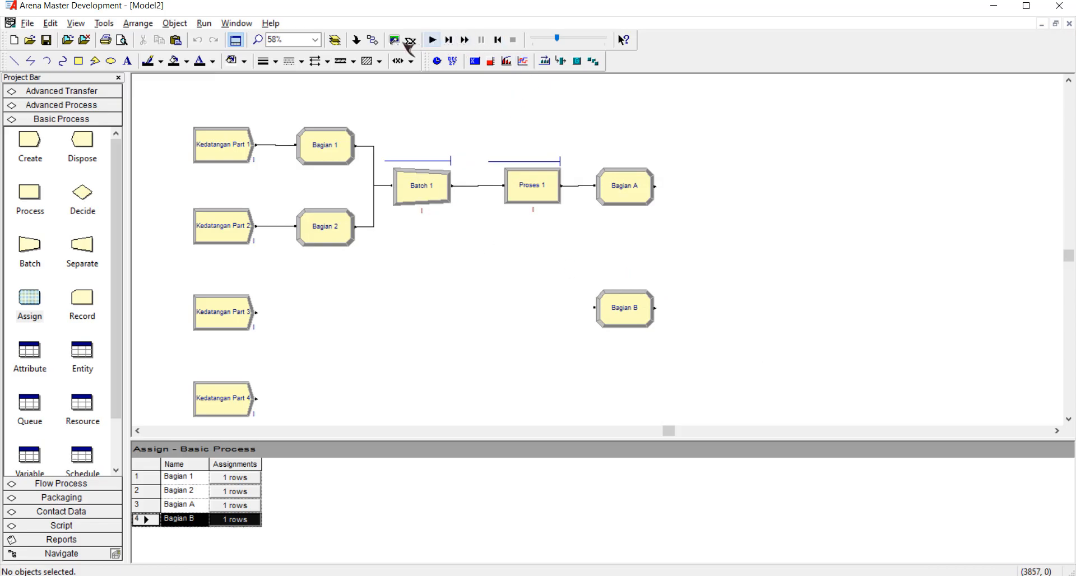
# Connect the output of Kedatangan Part 3 to the input of Bagian B.
pyautogui.click(373, 40)
pyautogui.click(256, 312)
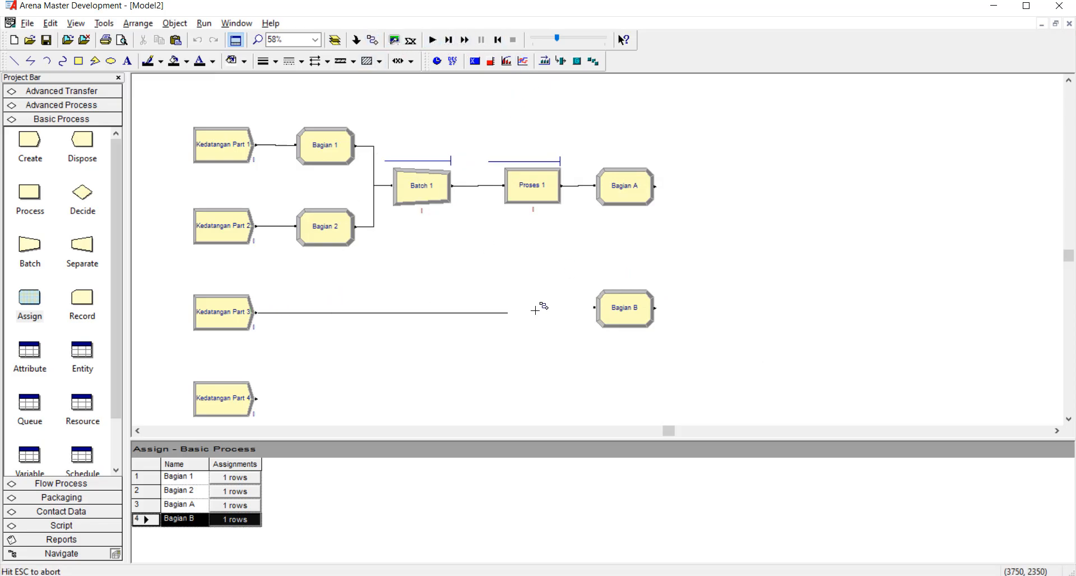
pyautogui.click(595, 307)
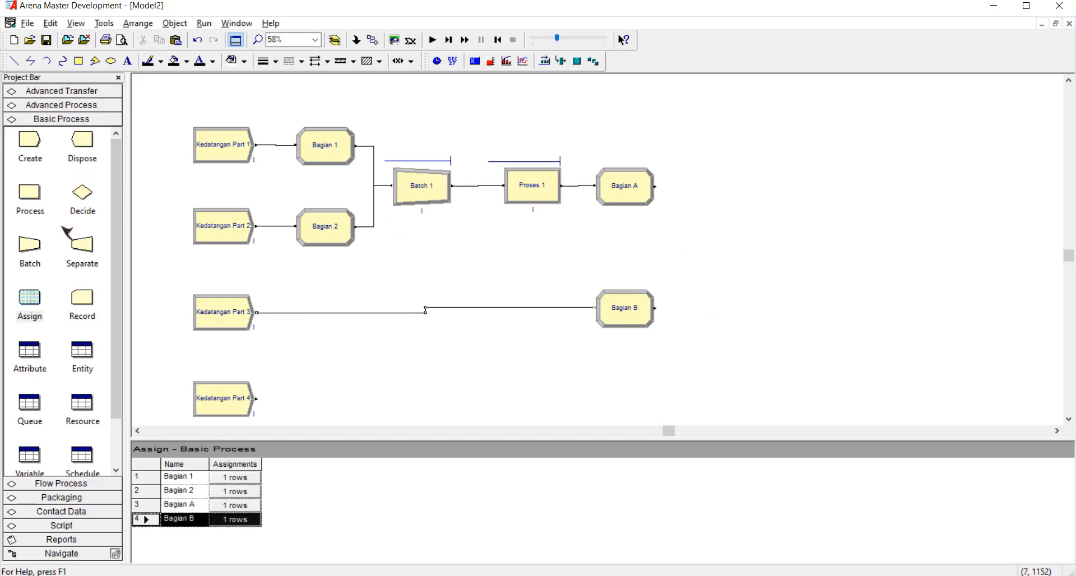
# Place a Batch module beyond Bagian A and Bagian B, with Part B as its representative entity type.
pyautogui.moveTo(32, 248); pyautogui.dragTo(695, 253)
pyautogui.doubleClick(720, 246)
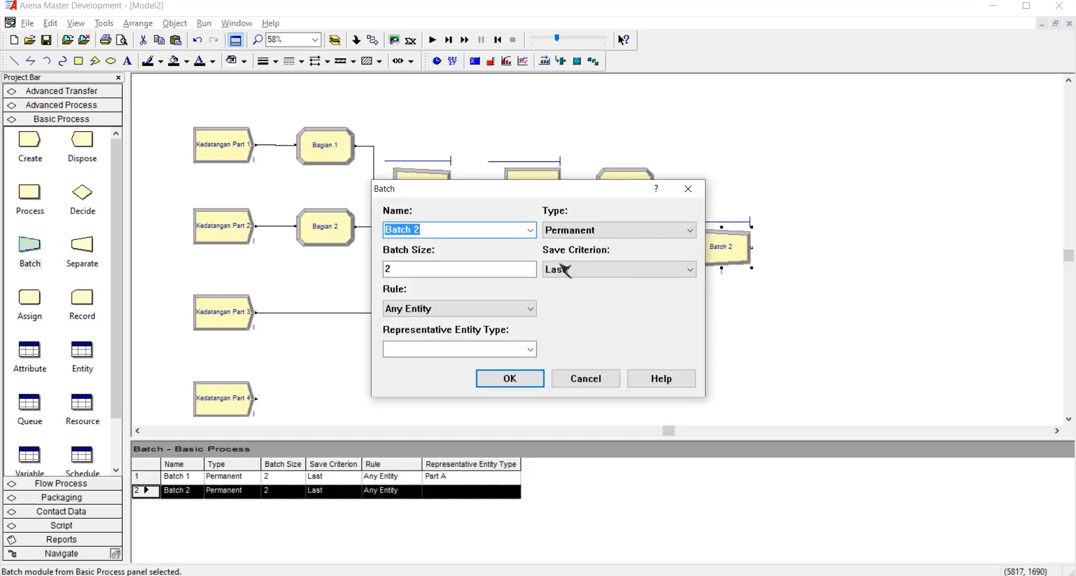
pyautogui.click(516, 352)
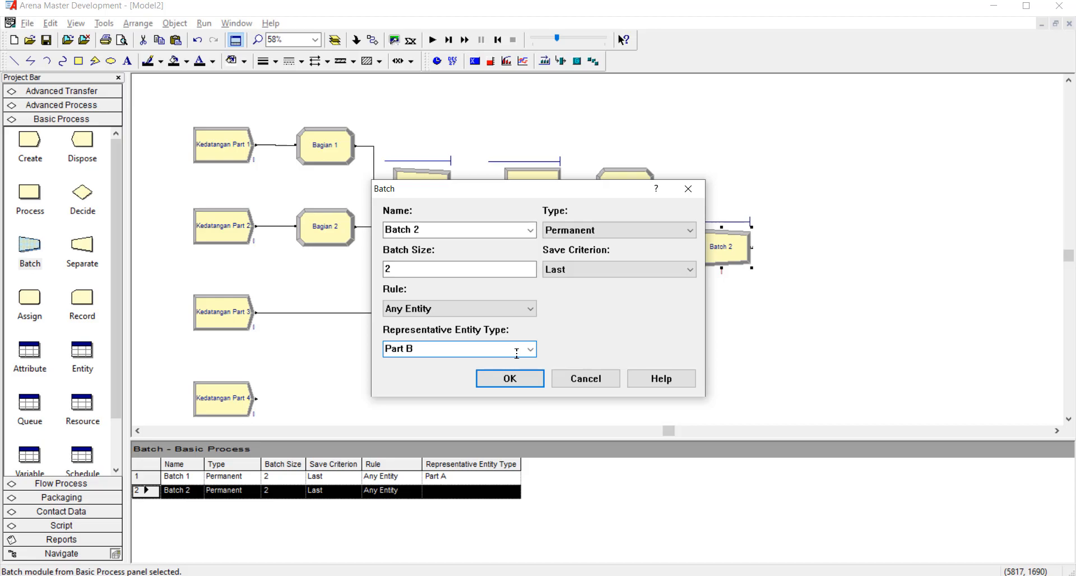
pyautogui.click(533, 376)
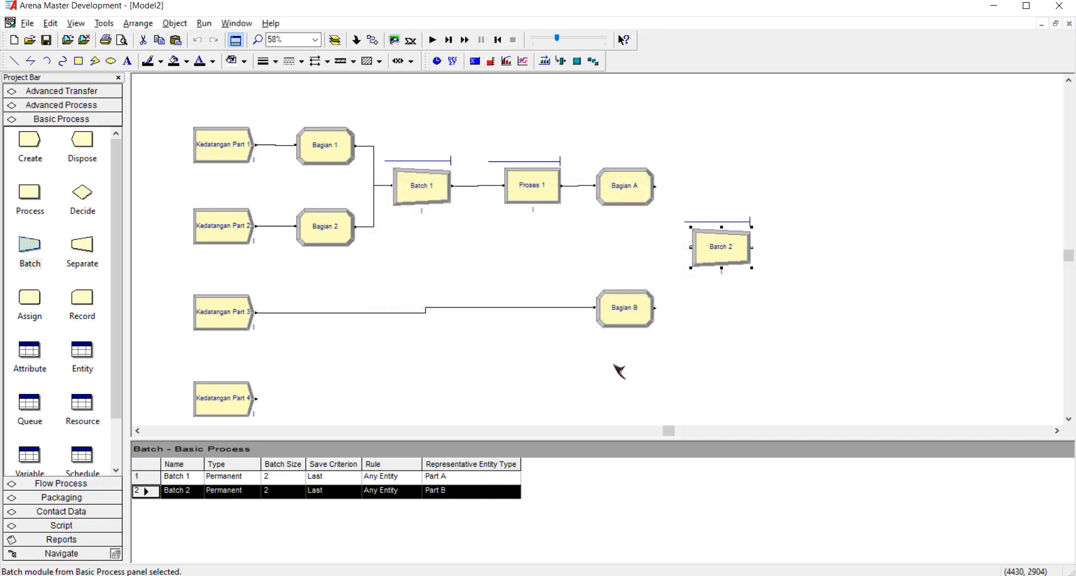
pyautogui.click(696, 365)
# Connect the outputs of Bagian A and Bagian B to the input of Batch 2.
pyautogui.click(372, 40)
pyautogui.click(653, 186)
pyautogui.click(690, 247)
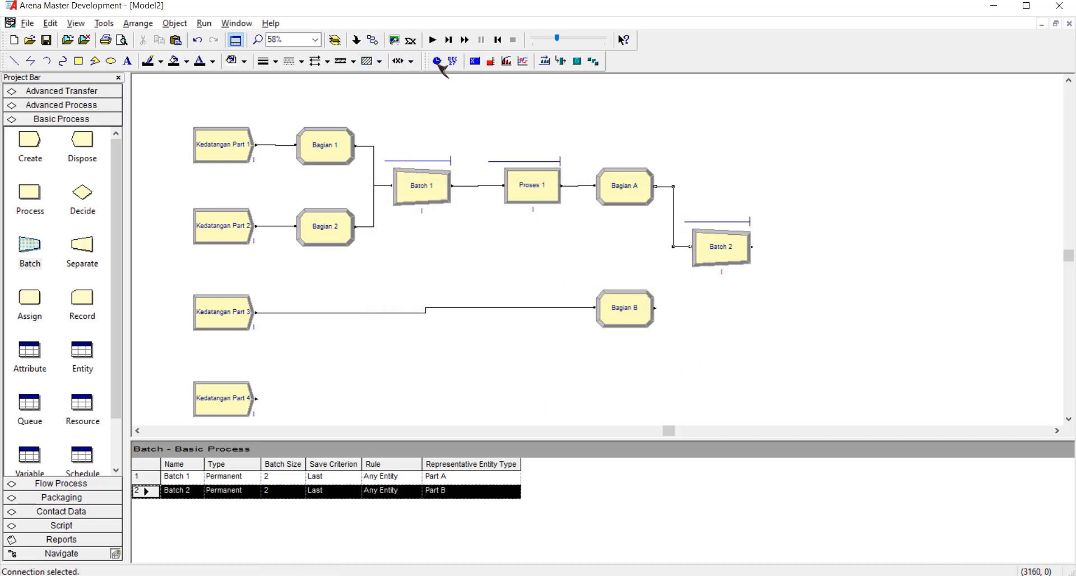
pyautogui.click(372, 40)
pyautogui.click(654, 307)
pyautogui.click(690, 245)
pyautogui.click(790, 280)
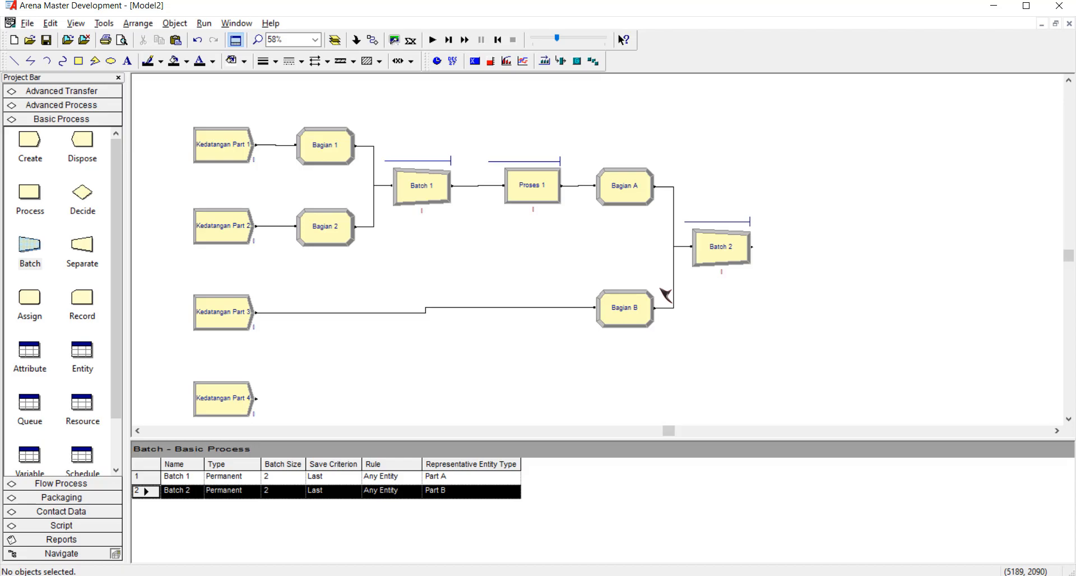
# Place a Process module after Batch 2, name it Proses 2 and set its action to Seize Delay Release.
pyautogui.click(546, 193)
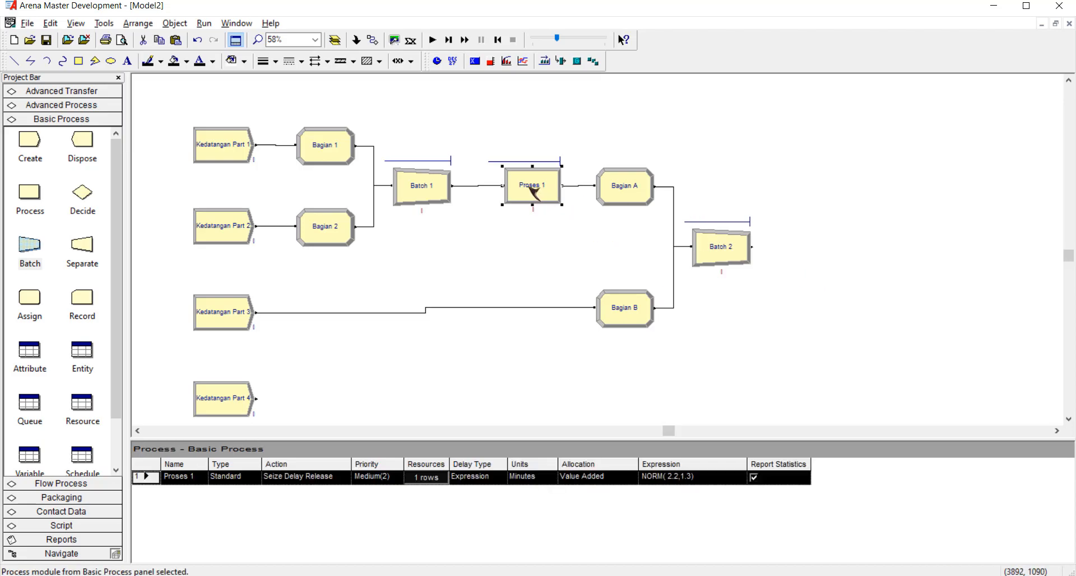
pyautogui.click(800, 253)
pyautogui.moveTo(31, 207); pyautogui.dragTo(829, 246)
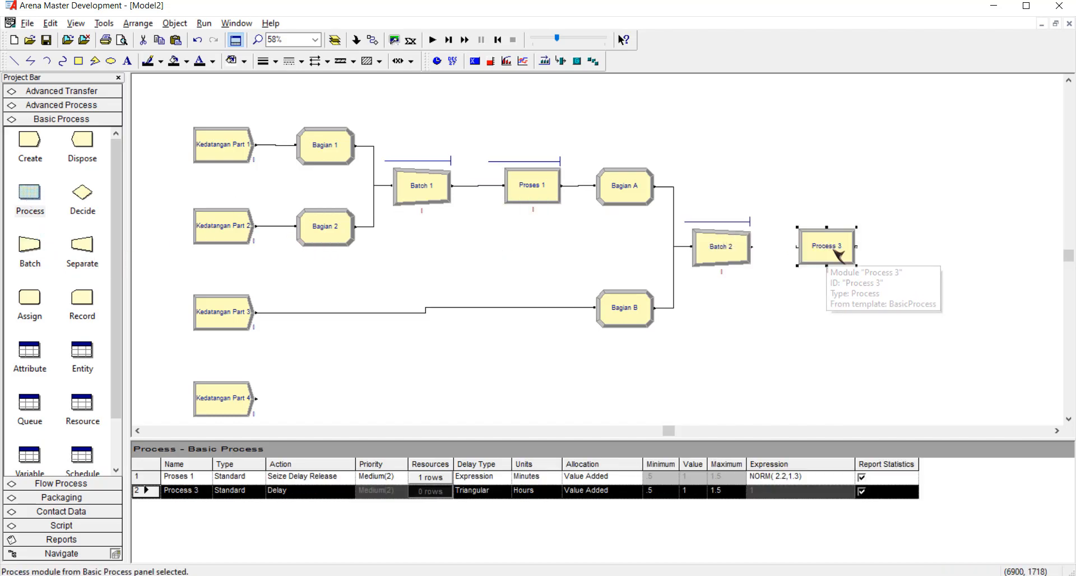
pyautogui.doubleClick(832, 249)
pyautogui.write('Proses 2')
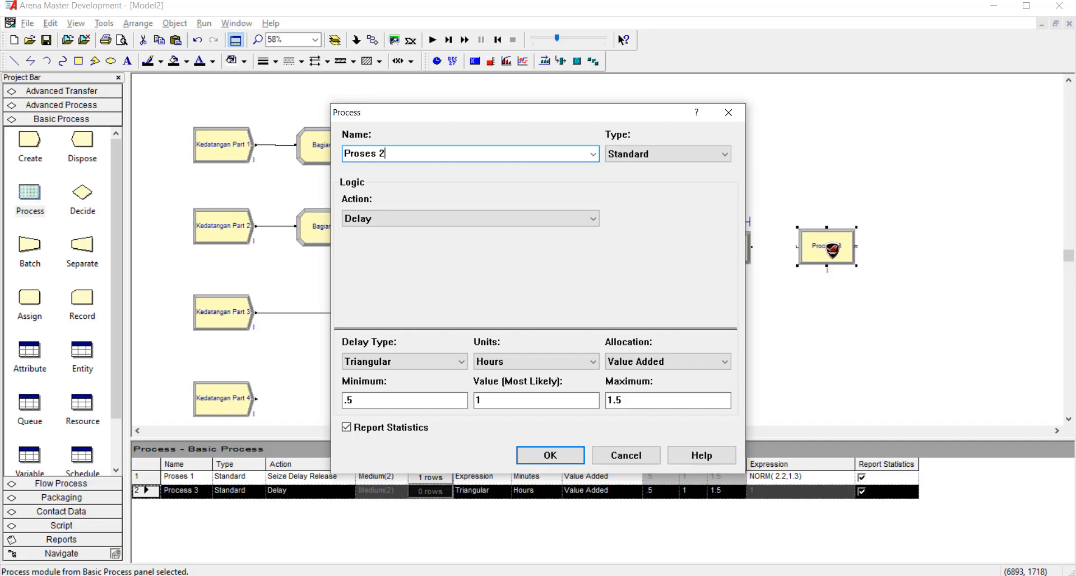
pyautogui.click(508, 222)
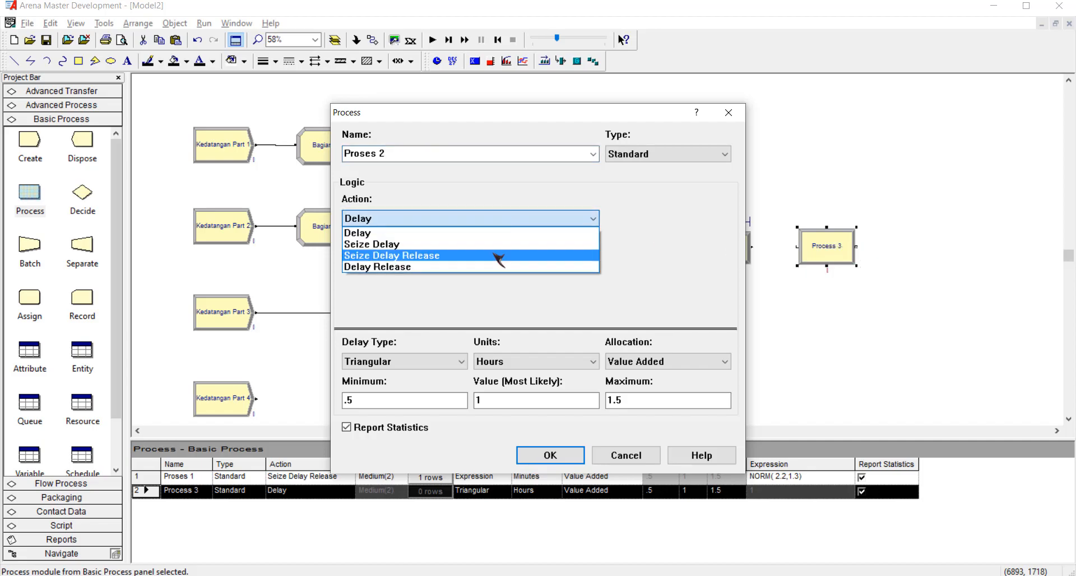
pyautogui.click(497, 255)
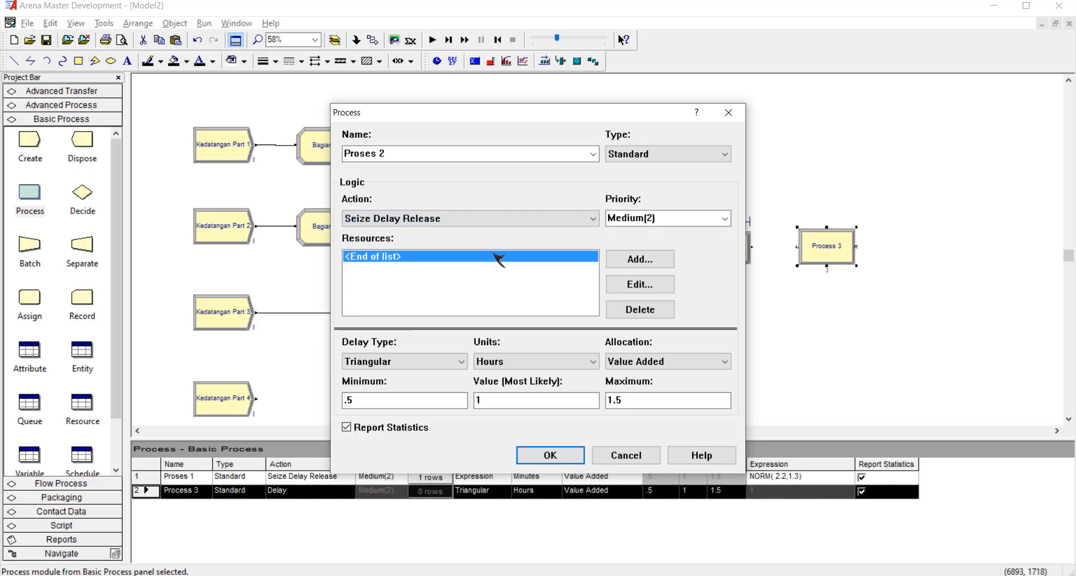
# Add the resource Operator 2 with a quantity of 1 to the Proses 2 module.
pyautogui.click(642, 261)
pyautogui.click(497, 286)
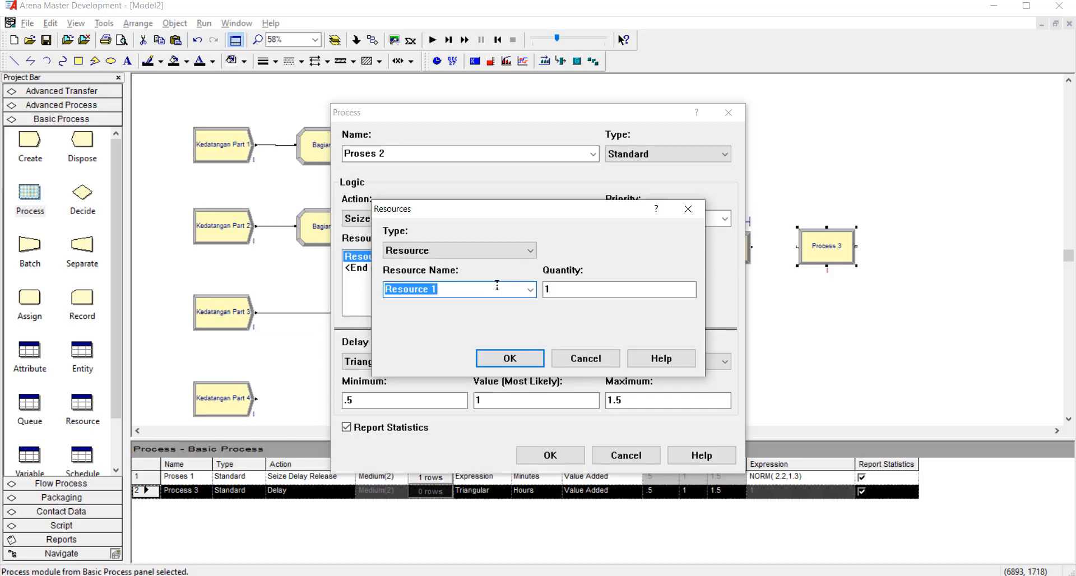
pyautogui.write('operat')
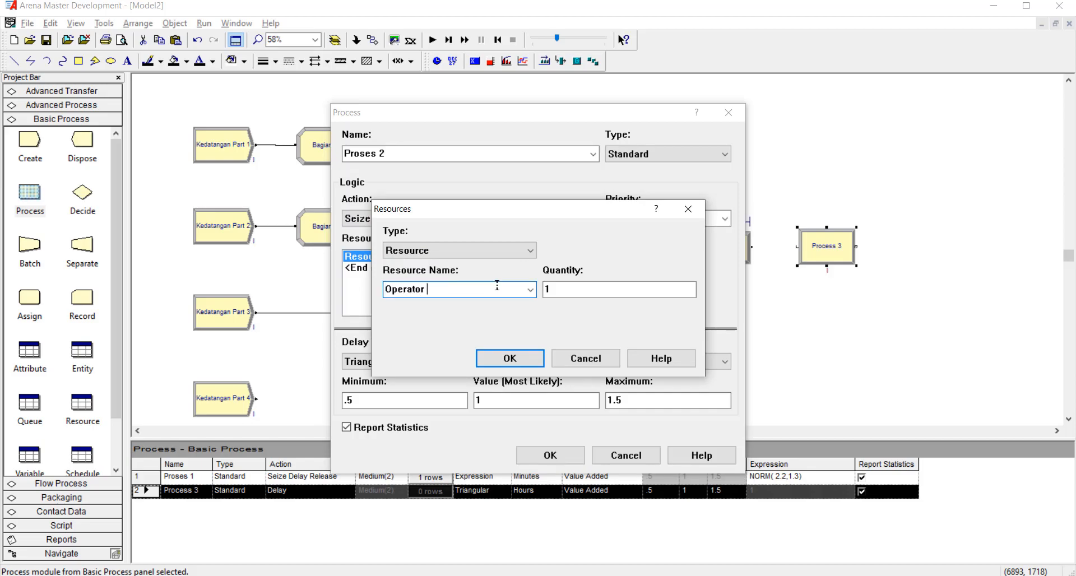
pyautogui.click(509, 358)
# Set the delay type of Proses 2 to Expression and its units to Minutes.
pyautogui.click(437, 362)
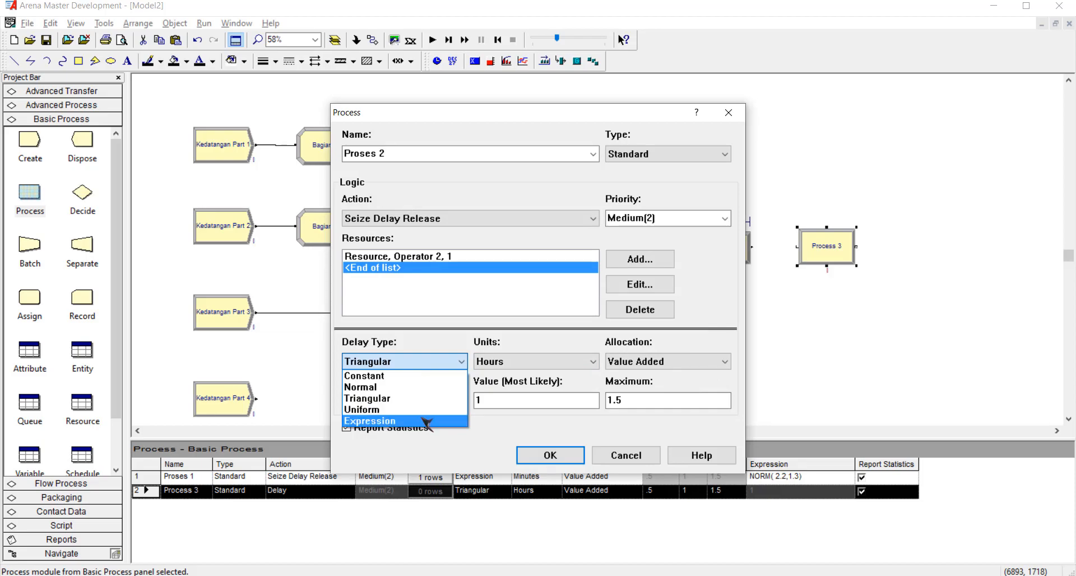
pyautogui.click(427, 422)
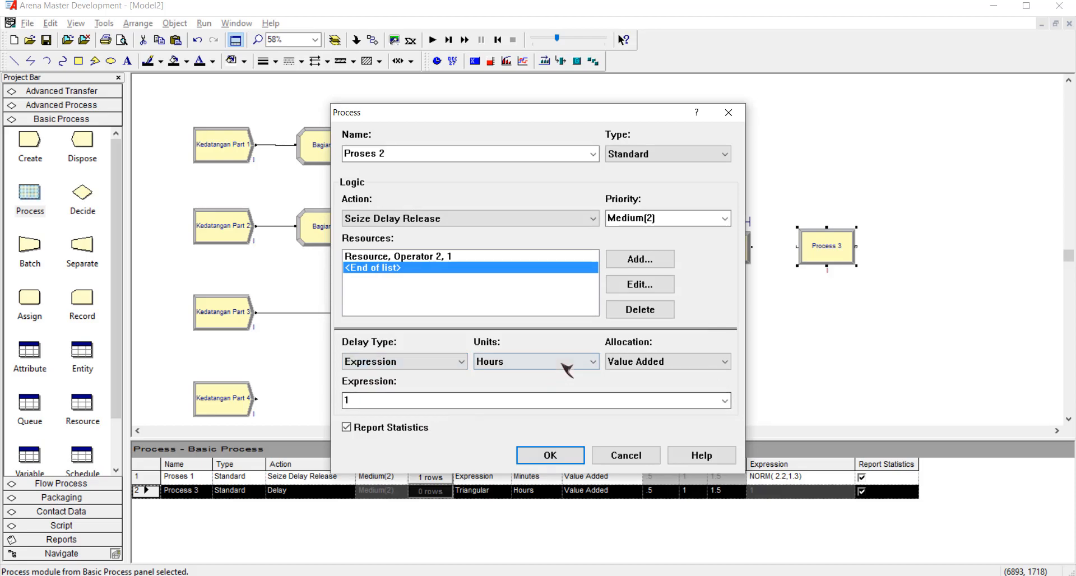
pyautogui.click(498, 364)
pyautogui.click(539, 388)
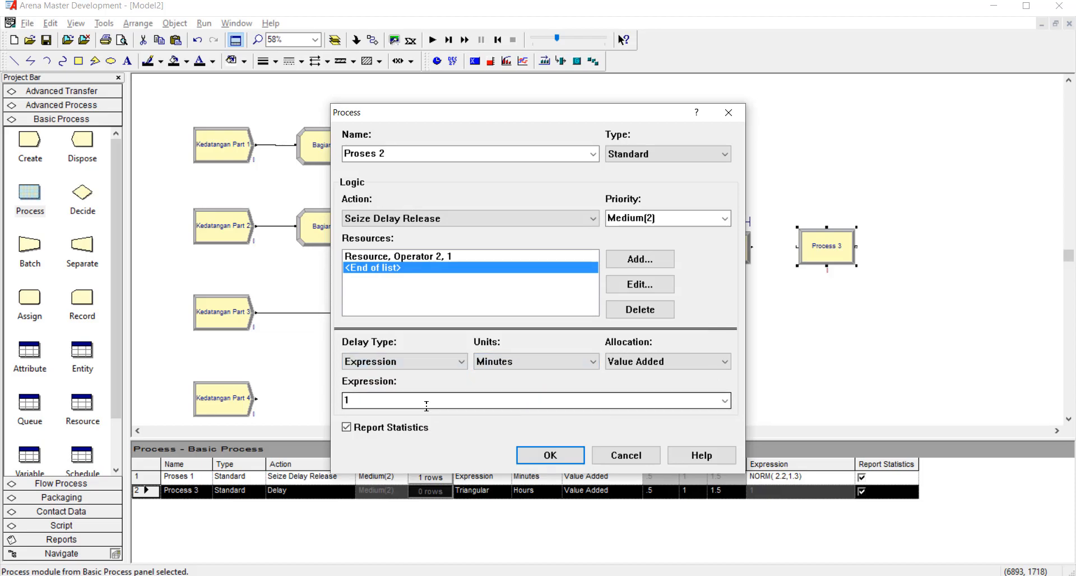
# Set the delay expression of Proses 2 to NORM( 2.5,1.8 ) and accept the module settings.
pyautogui.click(724, 400)
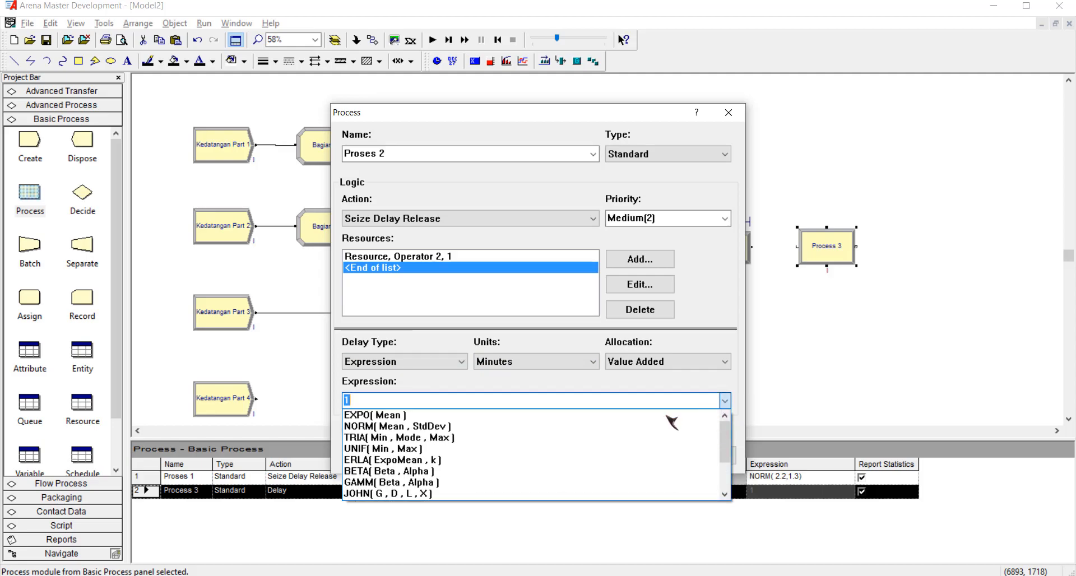
pyautogui.click(545, 426)
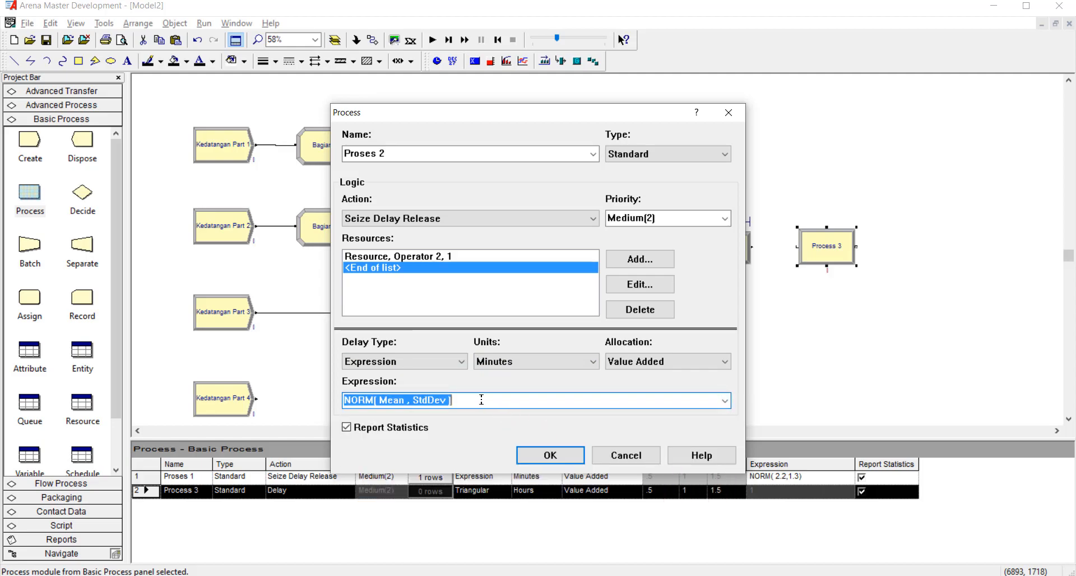
pyautogui.click(447, 400)
pyautogui.hotkey('ctrl', 'shift', 'Left')
pyautogui.hotkey('ctrl', 'shift', 'Left')
pyautogui.write('2.5')
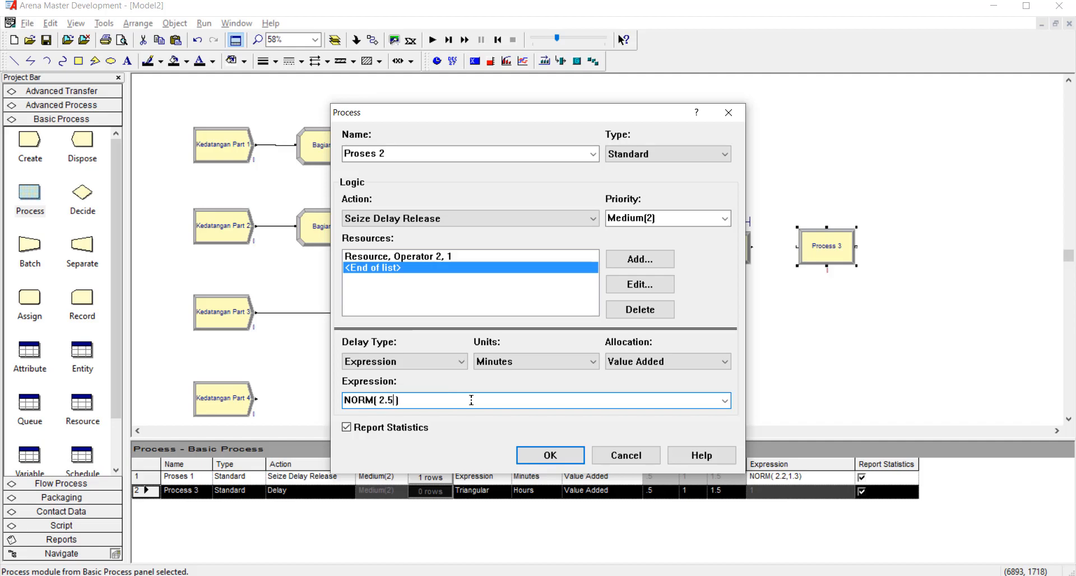
pyautogui.write(',1.8')
pyautogui.click(549, 454)
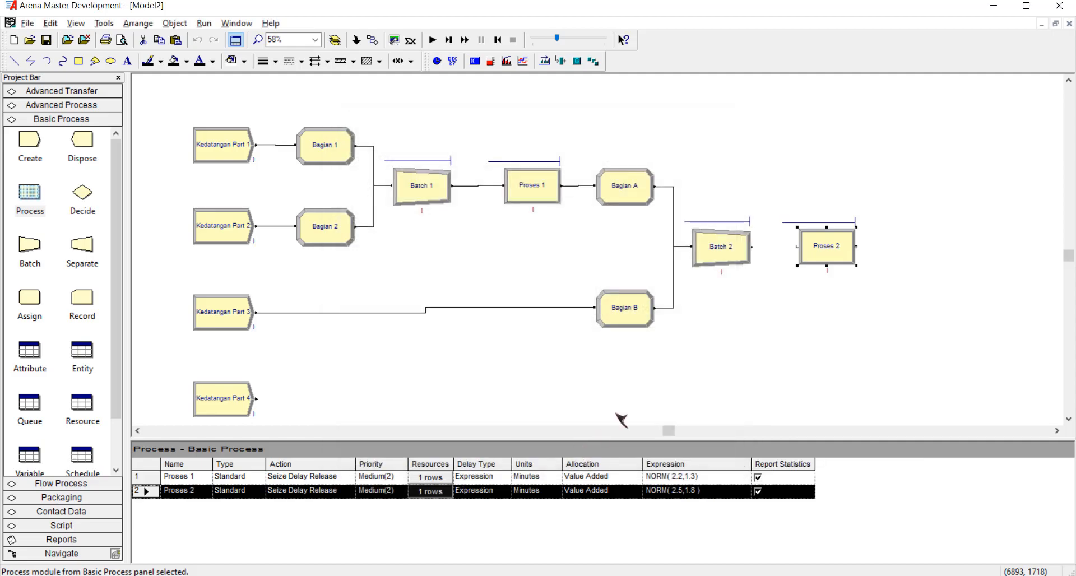
pyautogui.click(697, 377)
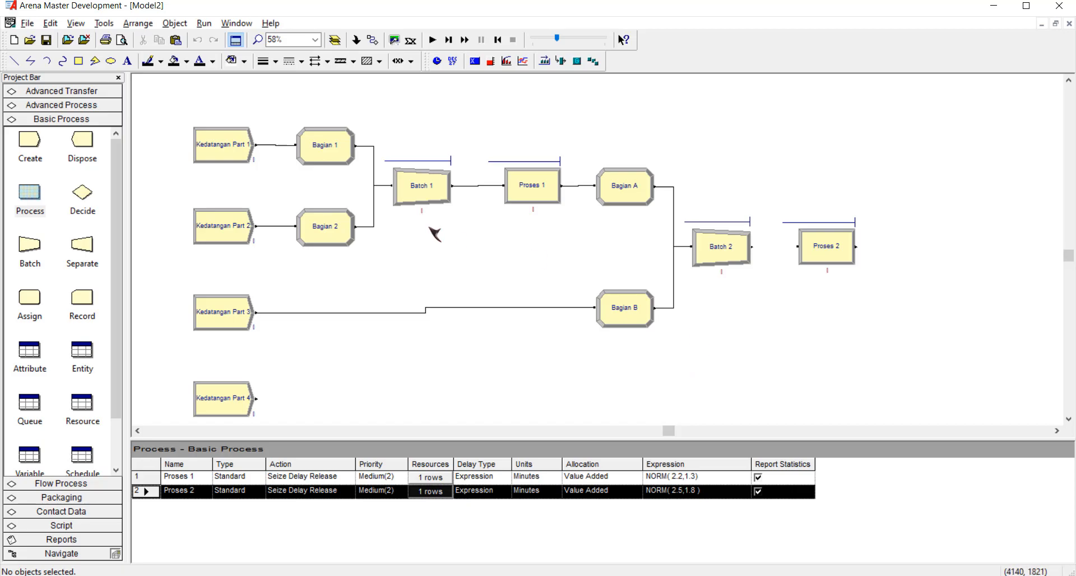
# Rename the Assign module fed by Kedatangan Part 3 as Bagian 3.
pyautogui.click(638, 198)
pyautogui.click(335, 159)
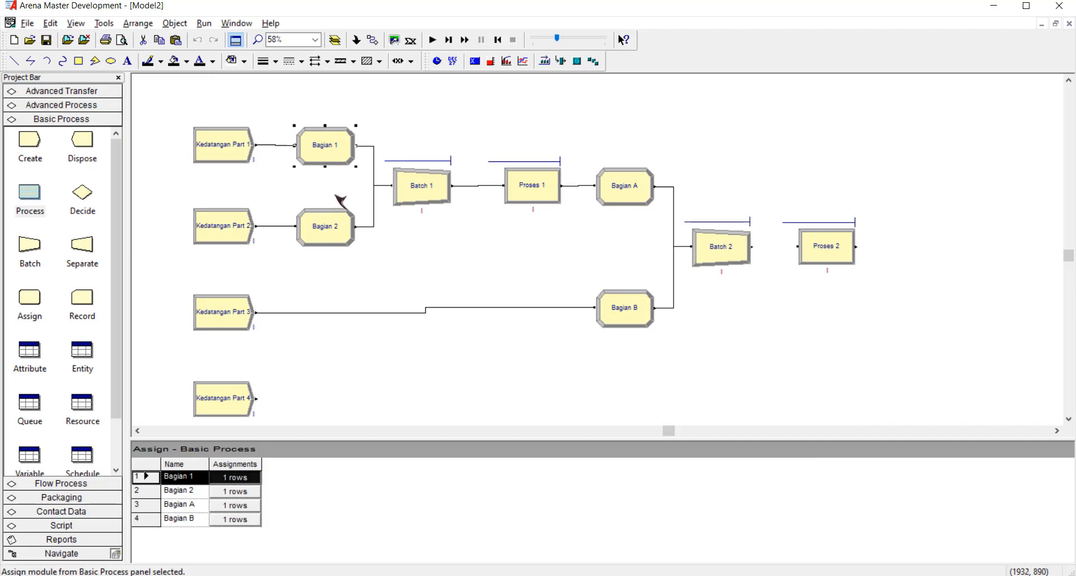
pyautogui.click(342, 240)
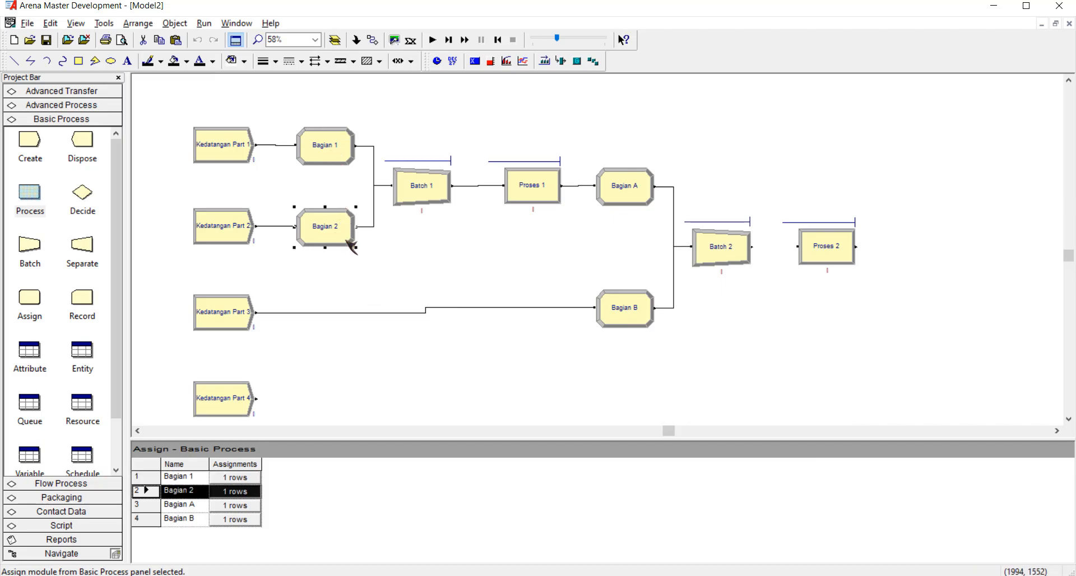
pyautogui.doubleClick(619, 310)
pyautogui.click(477, 236)
pyautogui.write('3')
pyautogui.click(482, 377)
pyautogui.click(749, 364)
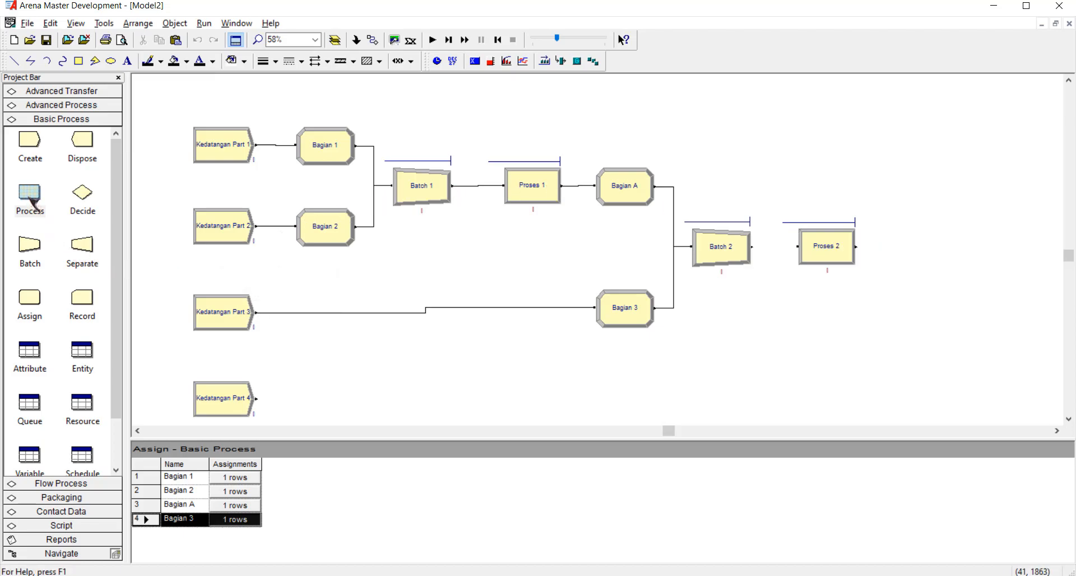
# Place an Assign module after Proses 2 and name it Bagian B.
pyautogui.moveTo(31, 298); pyautogui.dragTo(896, 247)
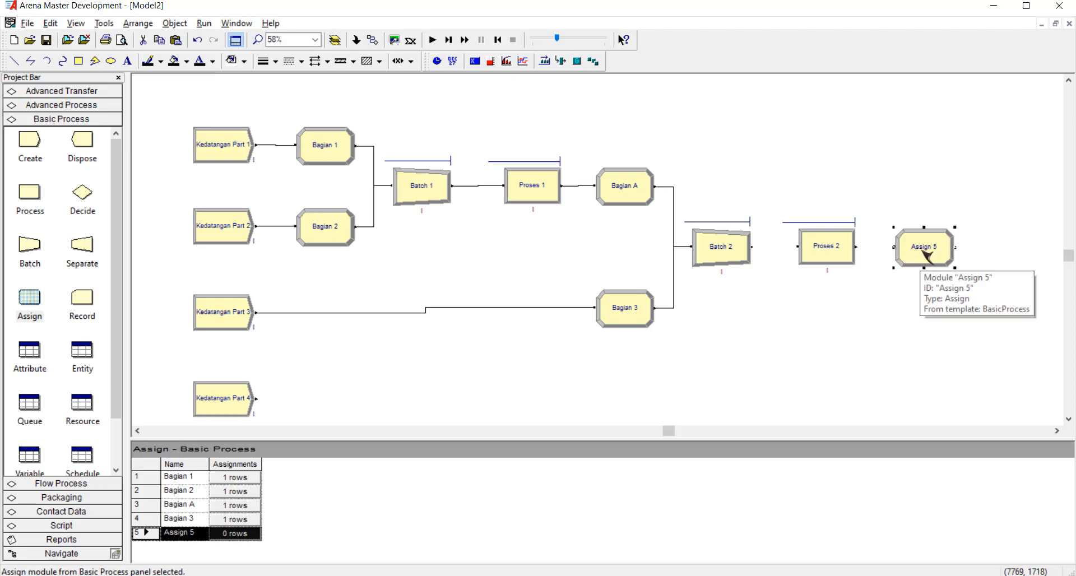
pyautogui.doubleClick(924, 255)
pyautogui.write('Bagian B')
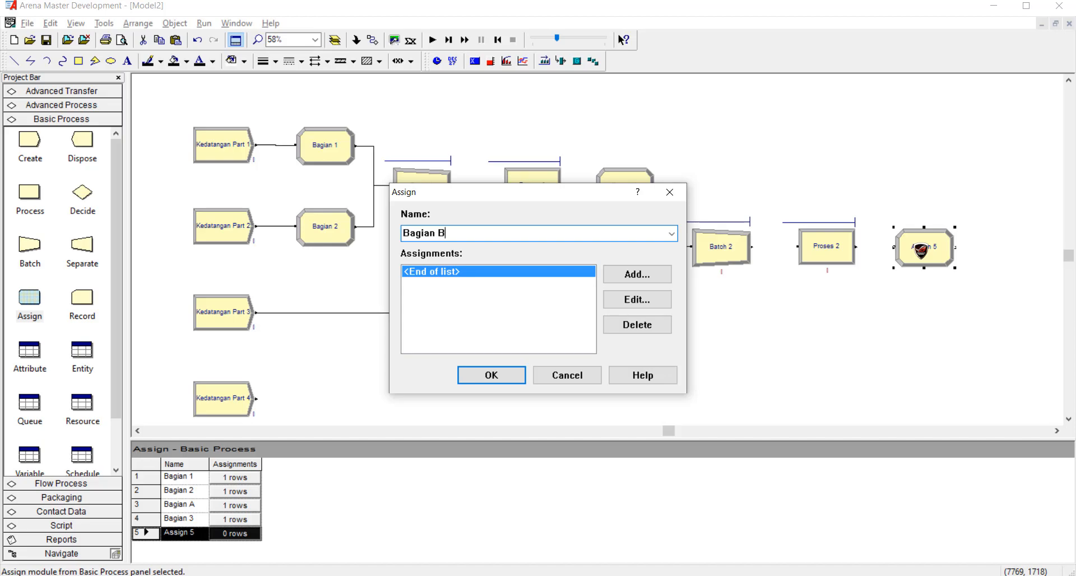
# Add an Entity Picture assignment with Picture.Red Page to the new Bagian B module and accept it.
pyautogui.click(628, 279)
pyautogui.click(449, 270)
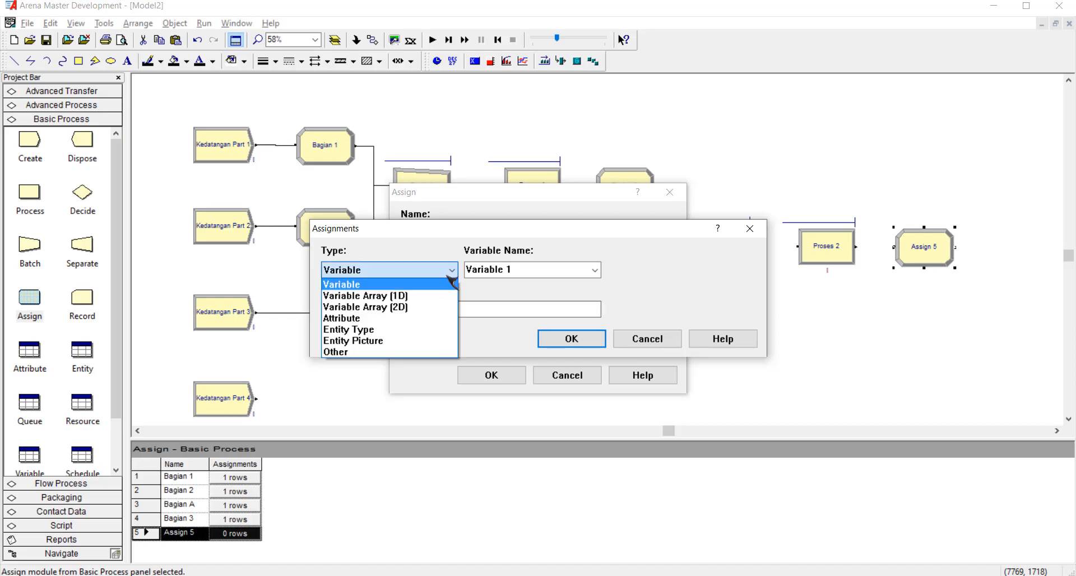
pyautogui.click(443, 341)
pyautogui.click(595, 270)
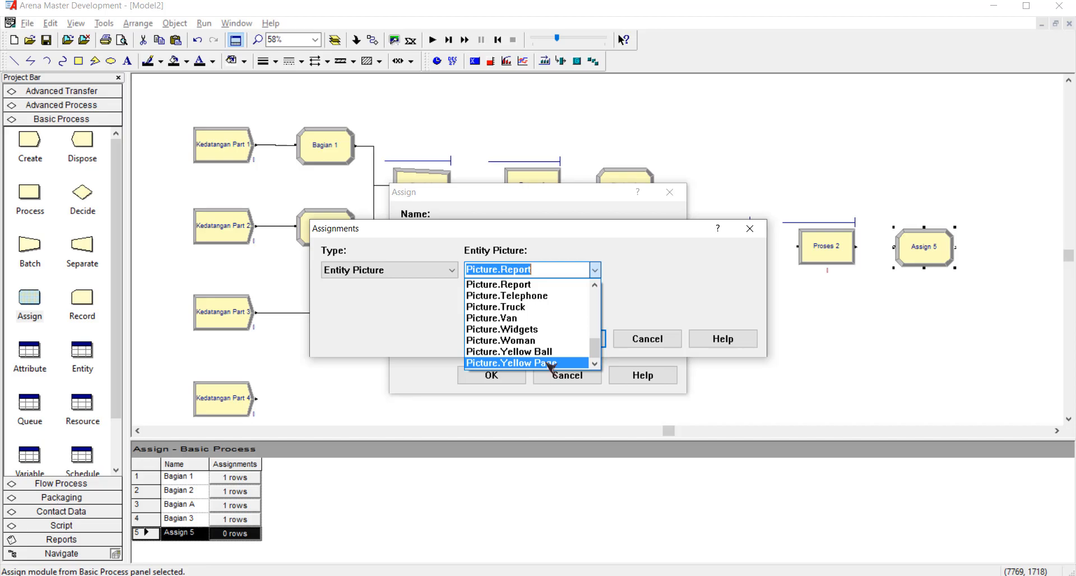
pyautogui.scroll(2, 532, 330)
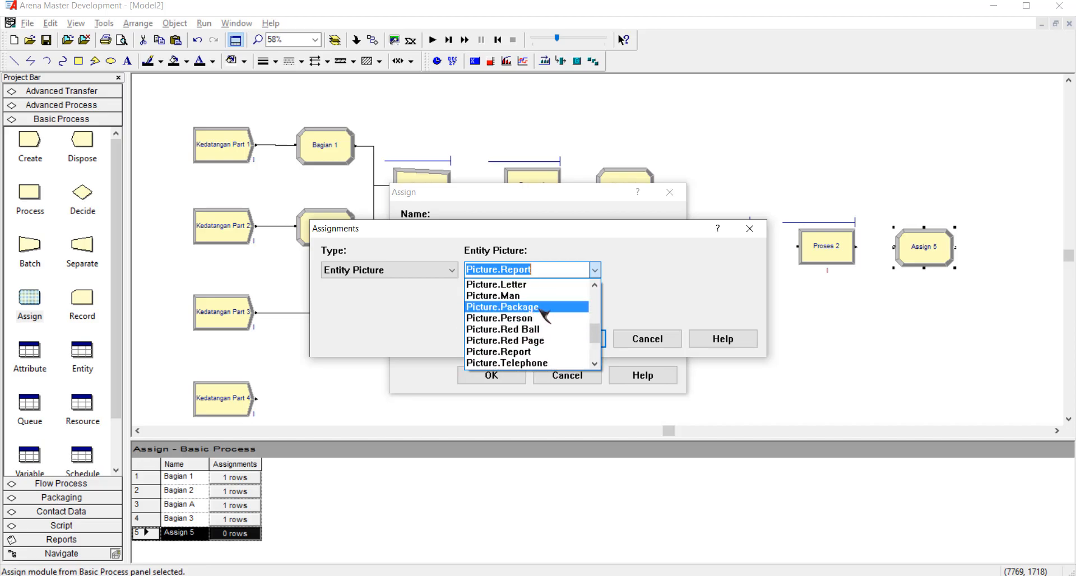
pyautogui.scroll(1, 543, 314)
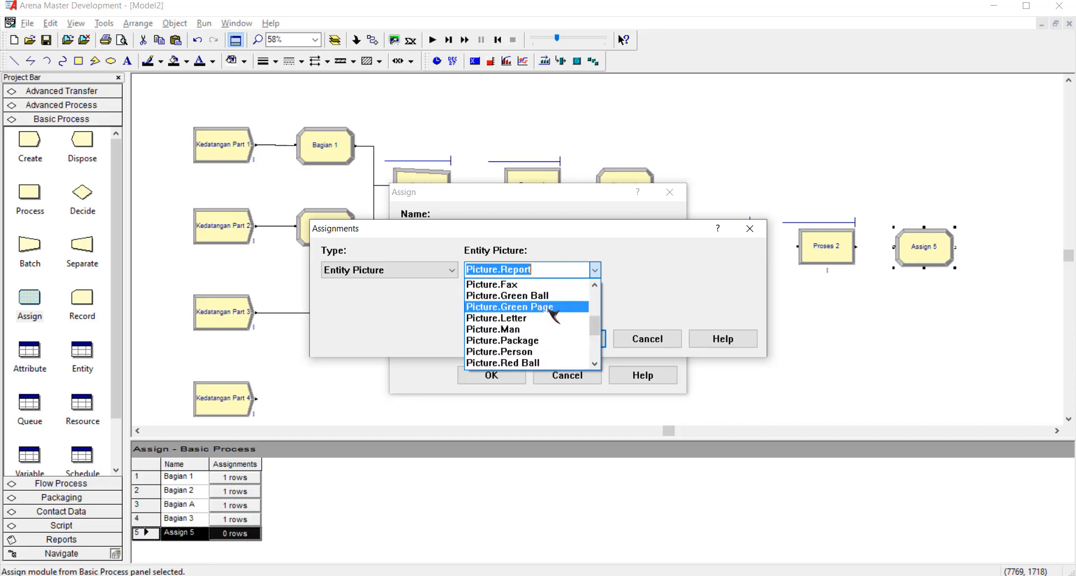
pyautogui.scroll(3, 554, 315)
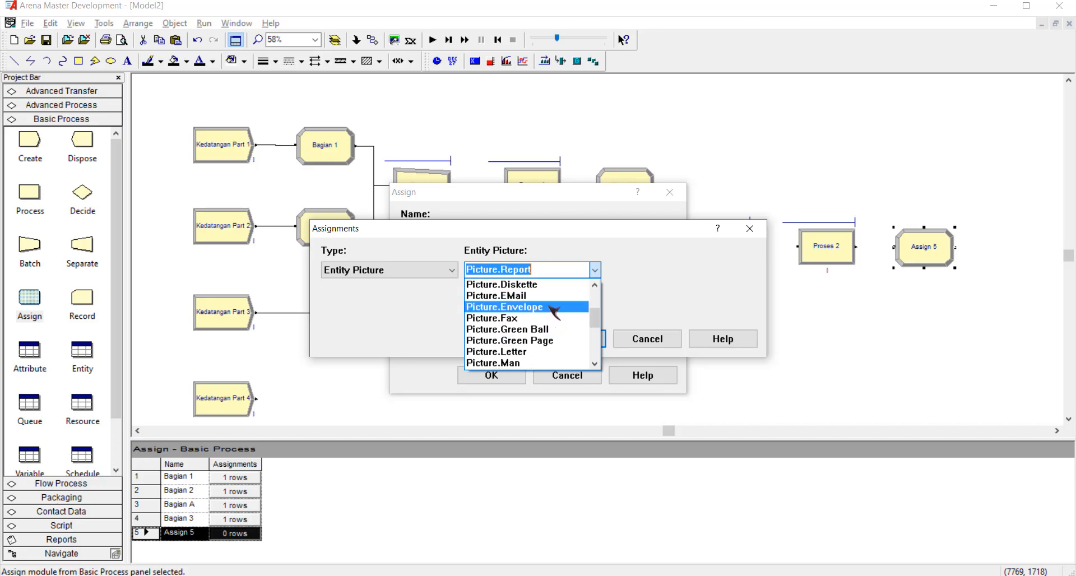
pyautogui.scroll(1, 553, 313)
pyautogui.scroll(-5, 554, 314)
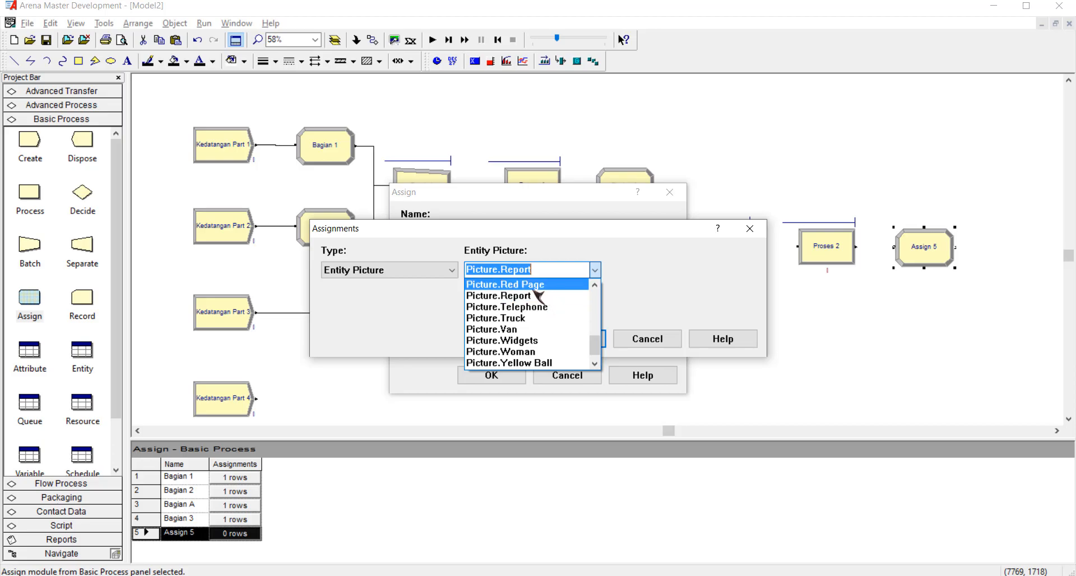
pyautogui.click(535, 286)
pyautogui.click(585, 340)
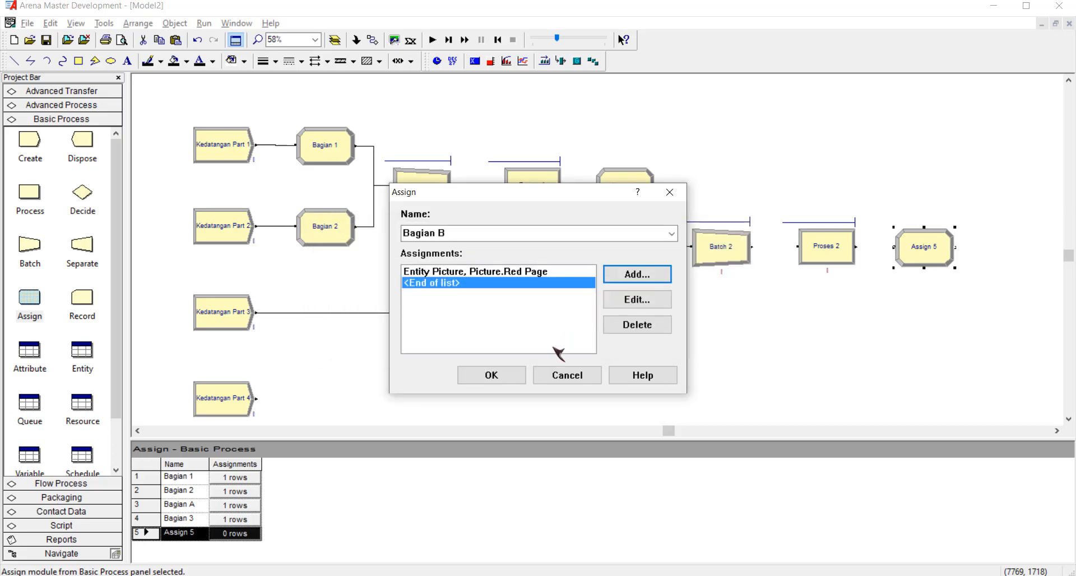
pyautogui.click(492, 376)
pyautogui.click(807, 358)
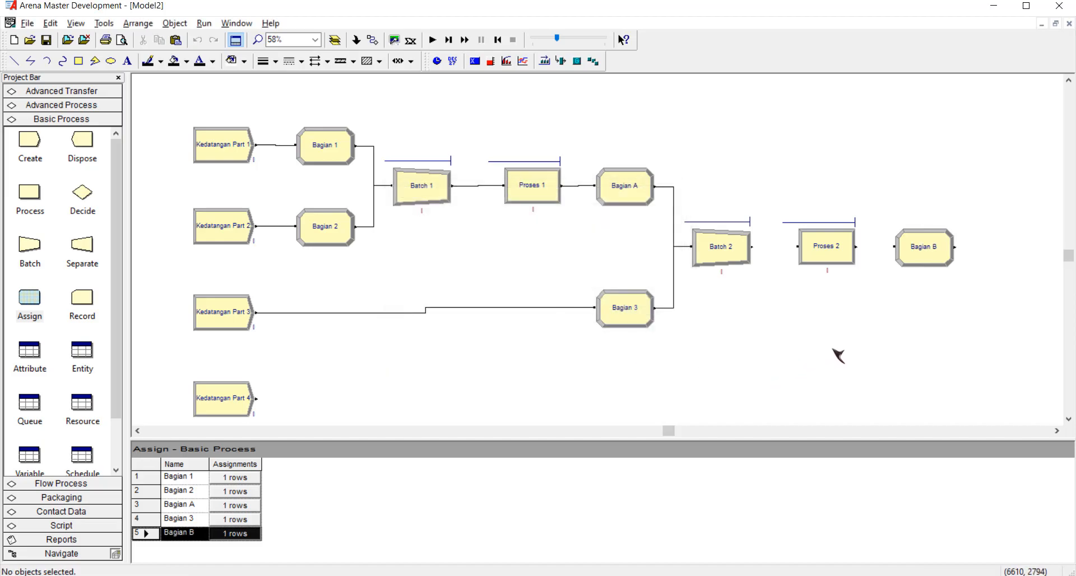
# Connect the output of Batch 2 to Proses 2 and the output of Proses 2 to Bagian B.
pyautogui.click(372, 40)
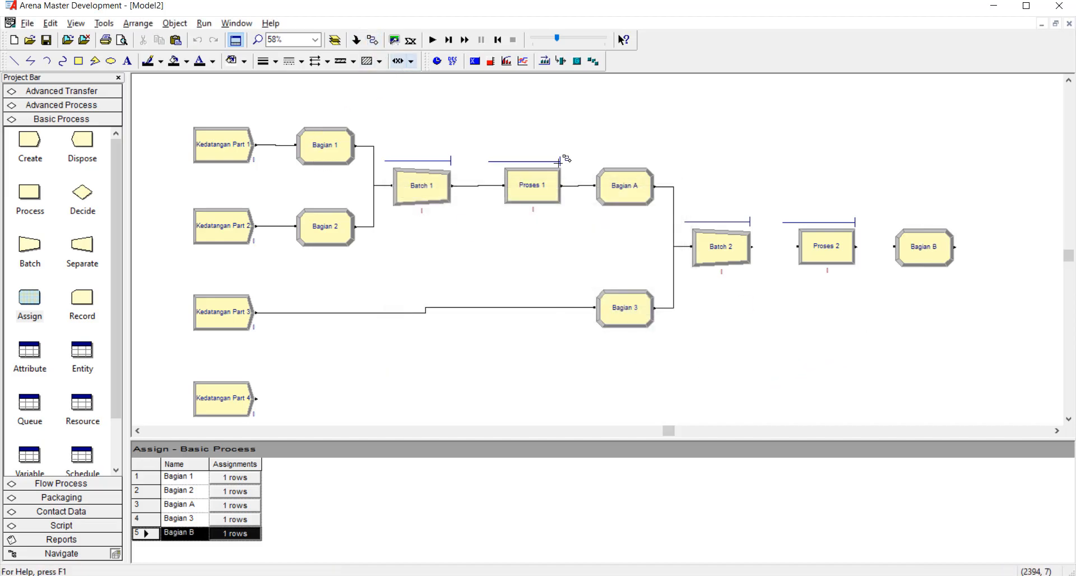
pyautogui.click(751, 246)
pyautogui.click(797, 247)
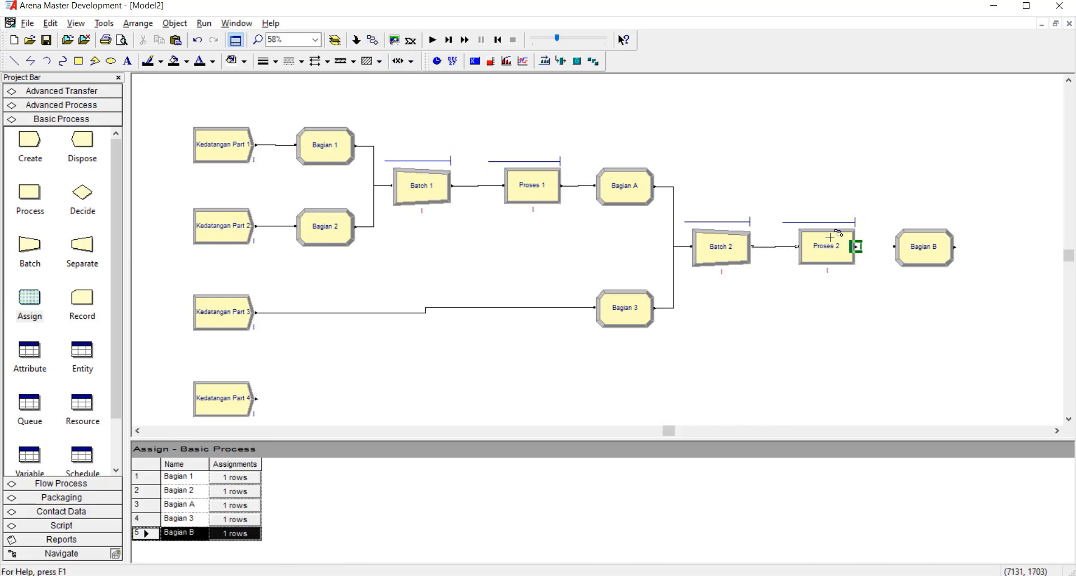
pyautogui.click(856, 246)
pyautogui.click(895, 245)
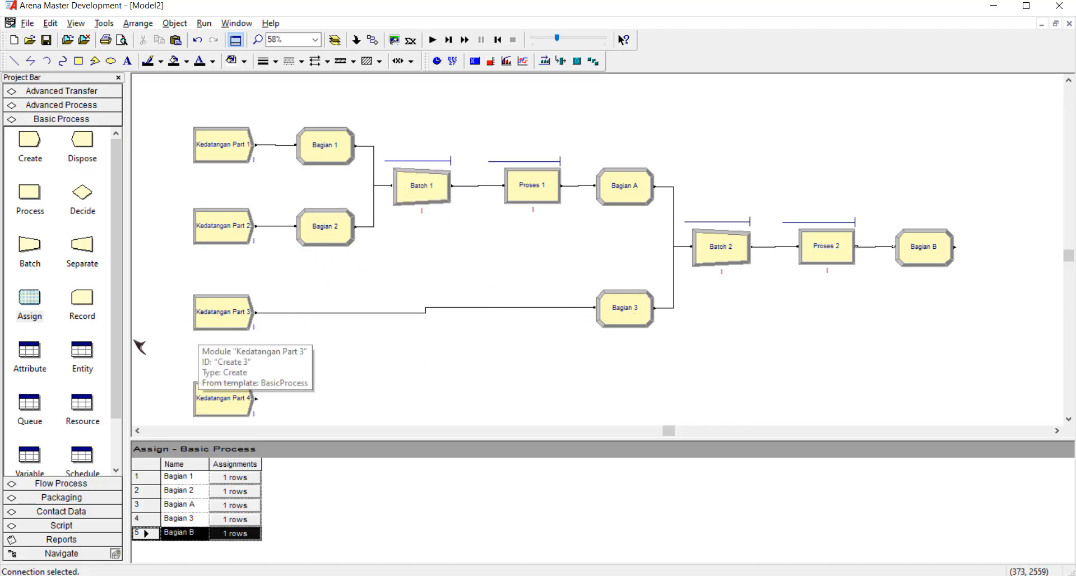
# Place an Assign module below Bagian B, level with Kedatangan Part 4, and name it Bagian 4.
pyautogui.moveTo(32, 309); pyautogui.dragTo(899, 394)
pyautogui.doubleClick(929, 393)
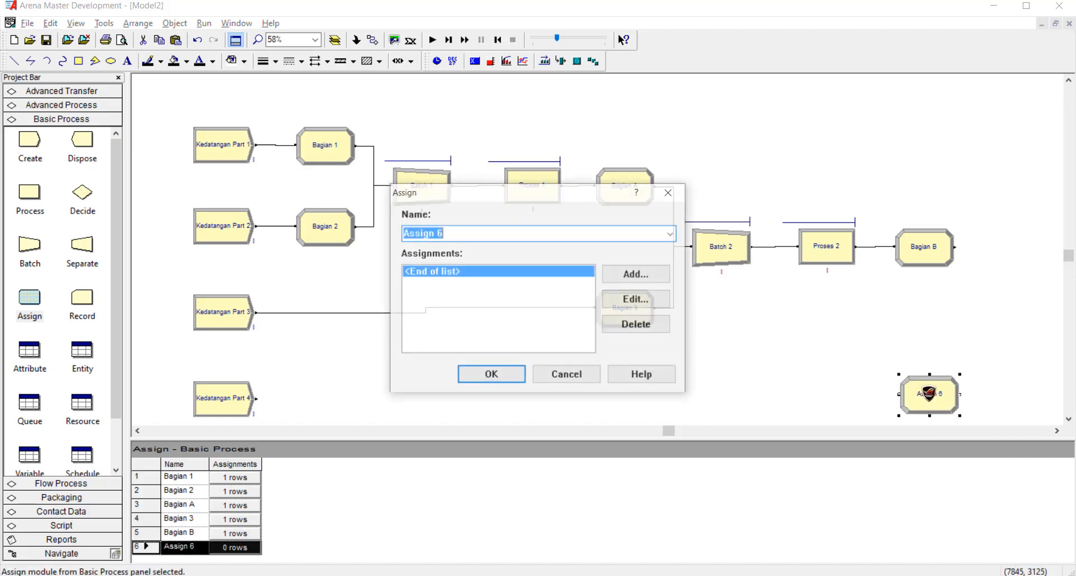
pyautogui.write('Bagian 4')
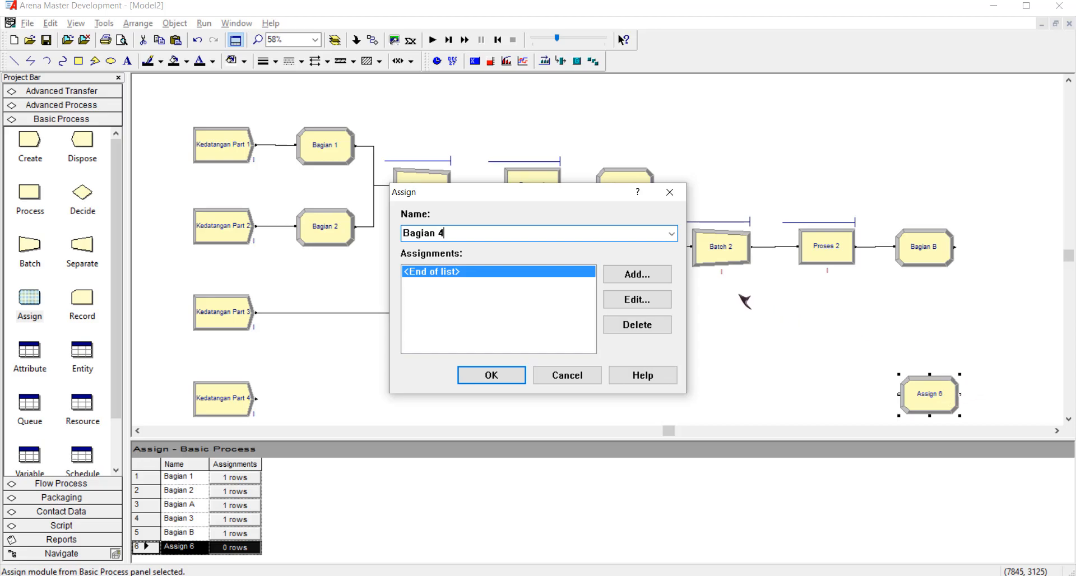
# Add an Entity Picture assignment with Picture.Yellow Ball to Bagian 4 and accept the module.
pyautogui.click(652, 274)
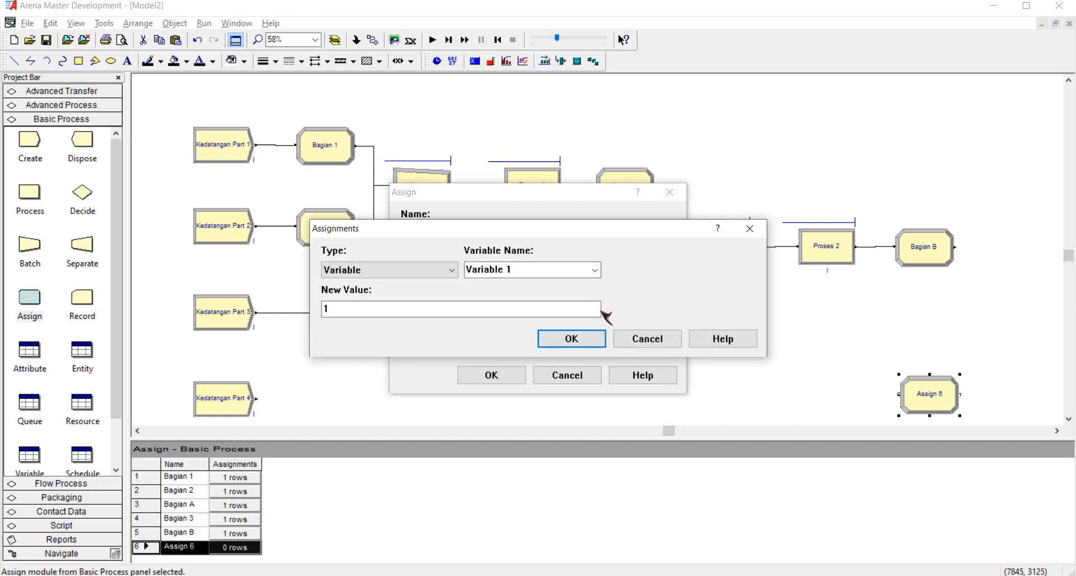
pyautogui.click(451, 270)
pyautogui.click(440, 342)
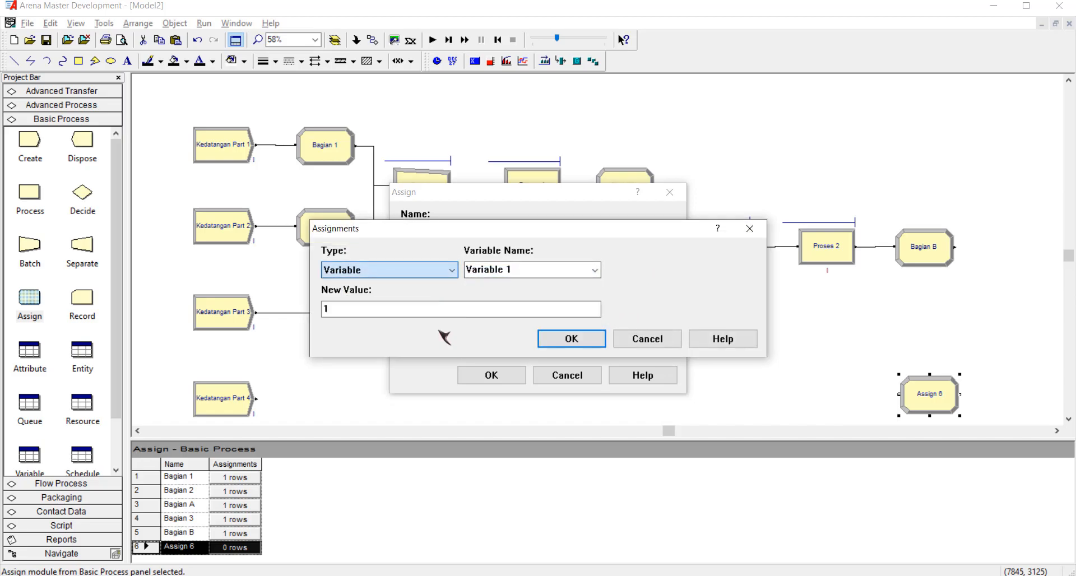
pyautogui.click(595, 270)
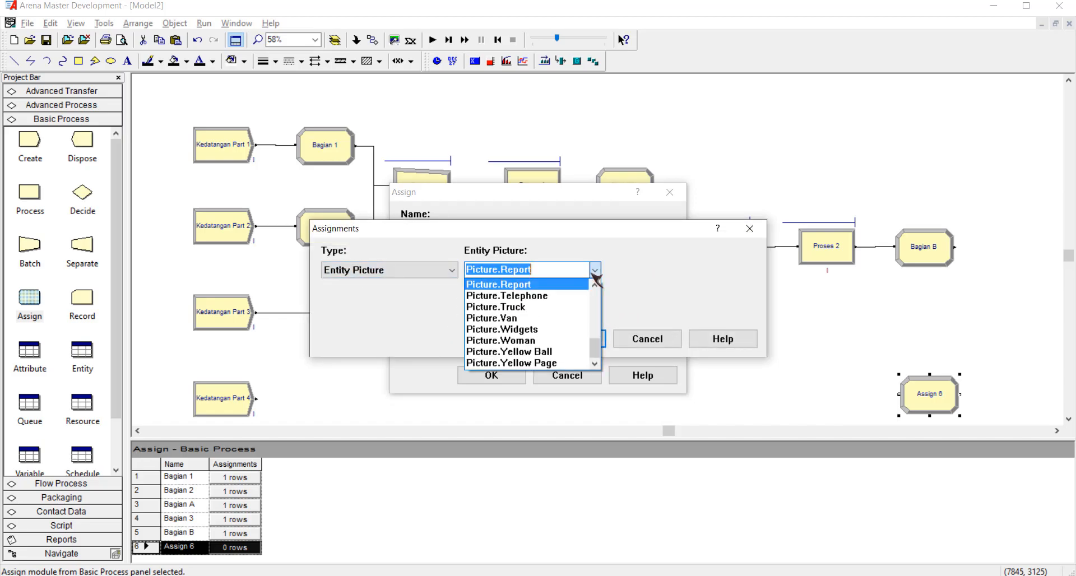
pyautogui.click(566, 352)
pyautogui.click(571, 338)
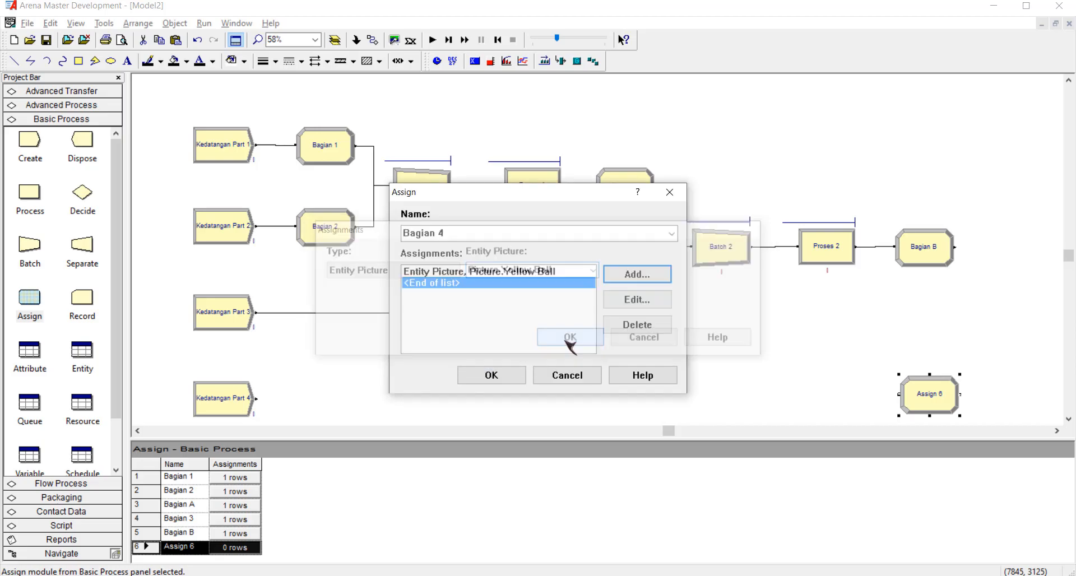
pyautogui.click(491, 374)
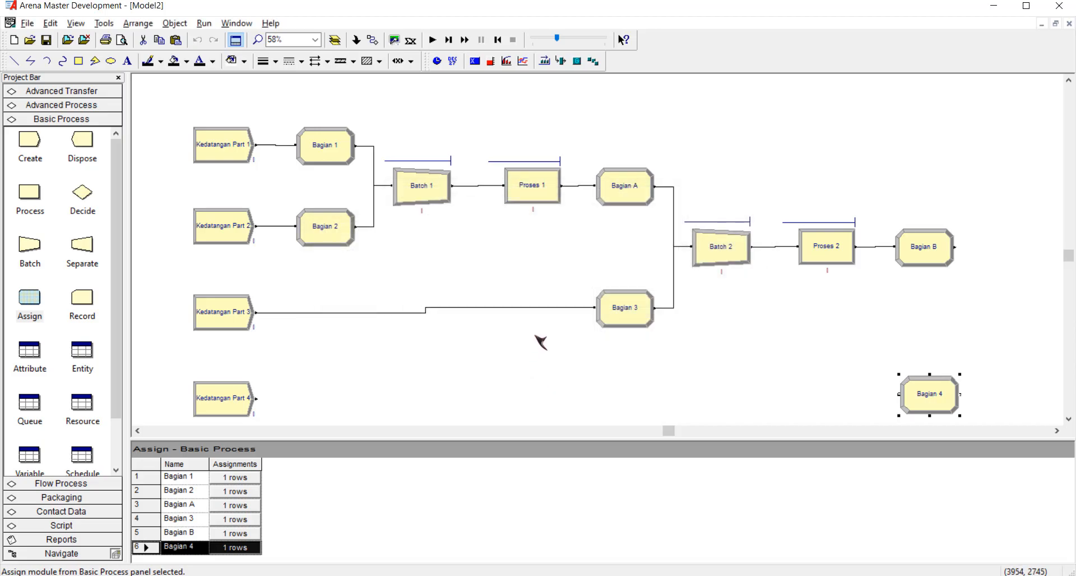
# Change the Entity Picture assignment of Bagian 3 to Picture.Green Ball and accept the module.
pyautogui.click(629, 313)
pyautogui.doubleClick(628, 313)
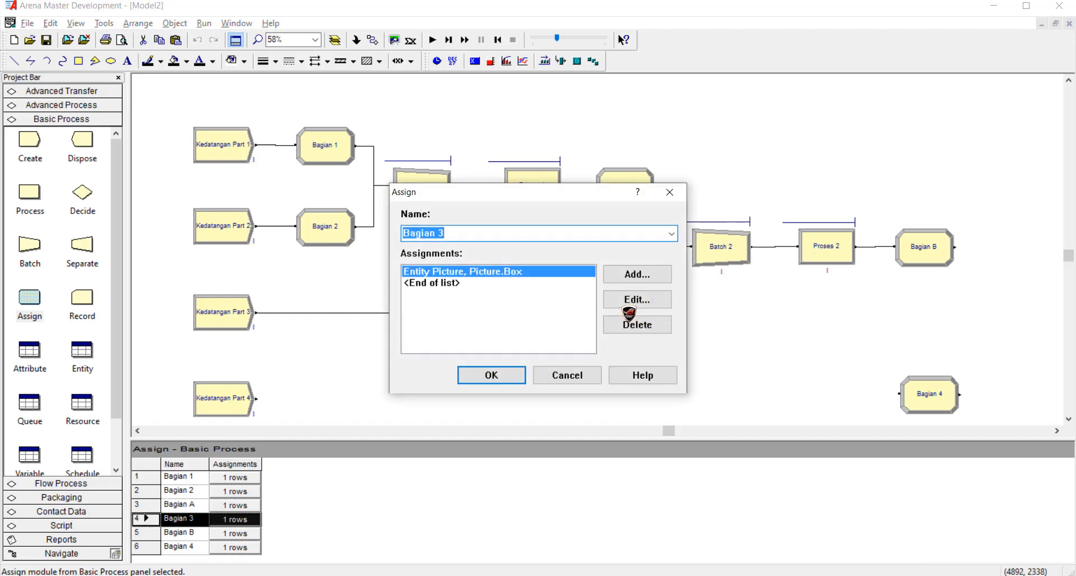
pyautogui.click(637, 299)
pyautogui.click(451, 271)
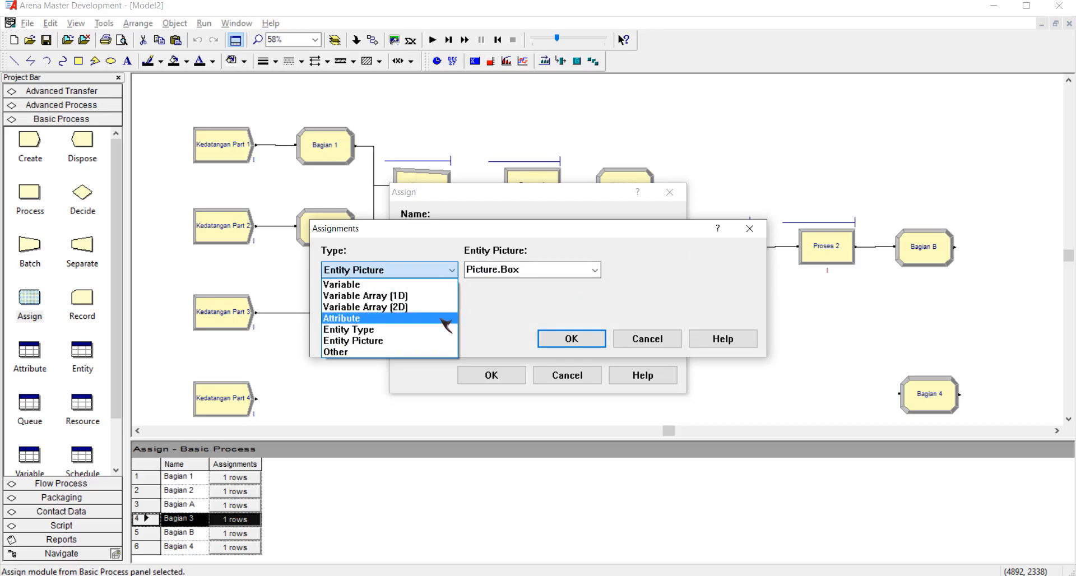
pyautogui.click(595, 270)
pyautogui.click(595, 270)
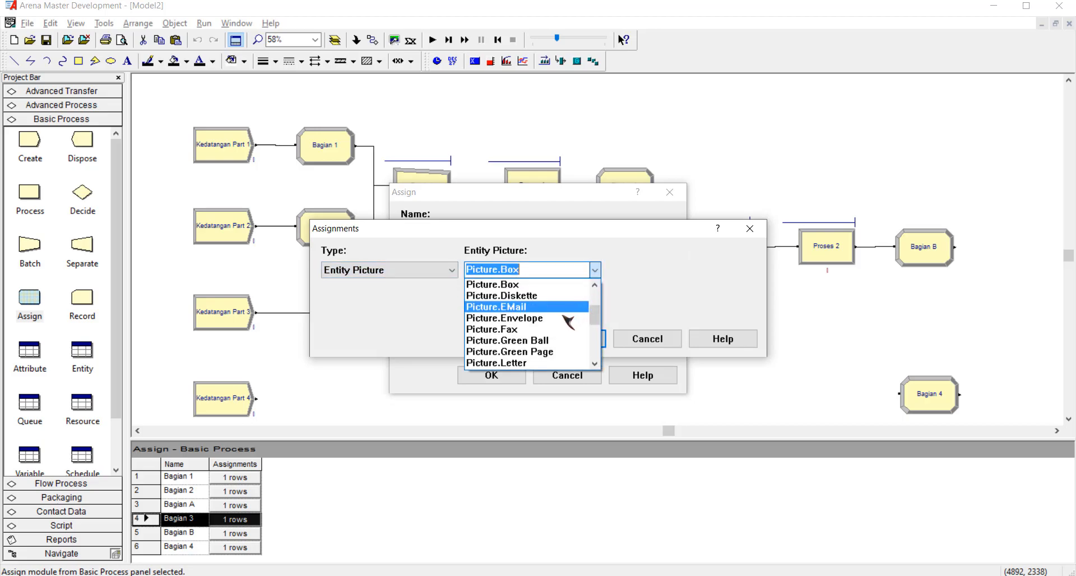
pyautogui.scroll(2, 554, 336)
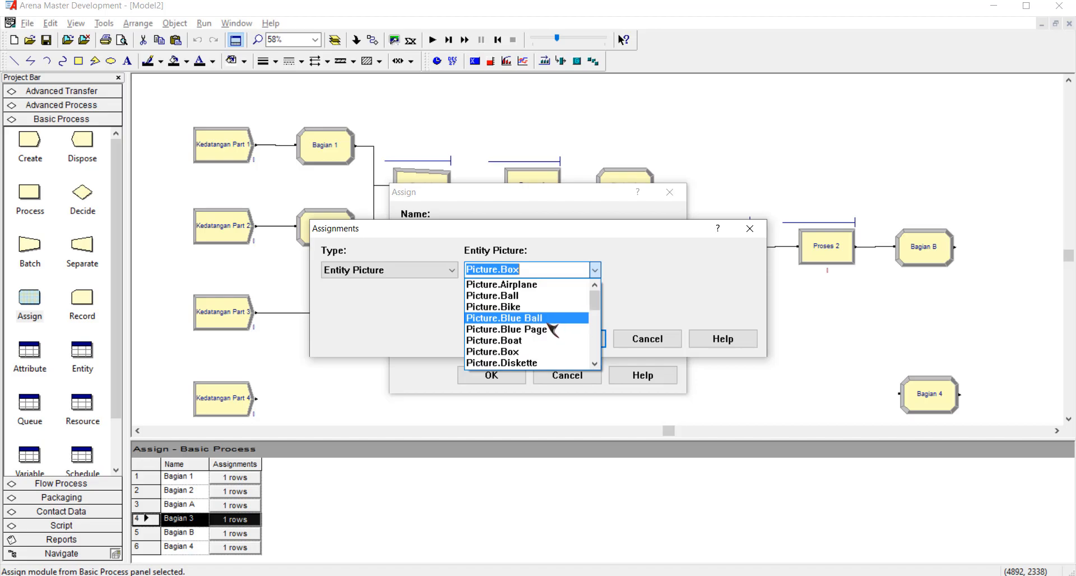
pyautogui.scroll(-2, 552, 330)
pyautogui.click(546, 340)
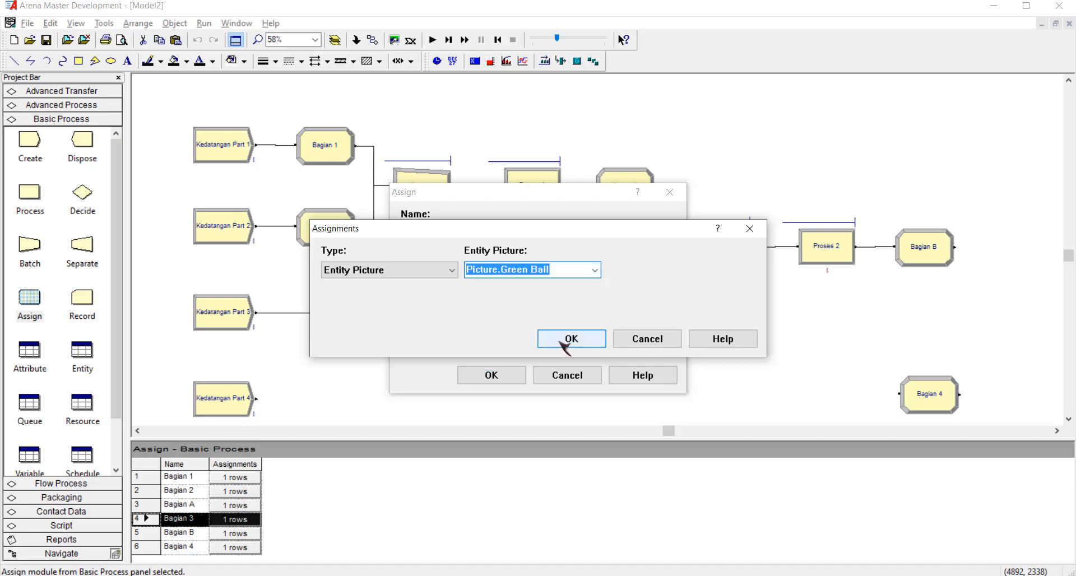
pyautogui.click(566, 340)
pyautogui.click(505, 375)
# Check which entity pictures are assigned in Bagian 2 and Bagian 1.
pyautogui.click(338, 241)
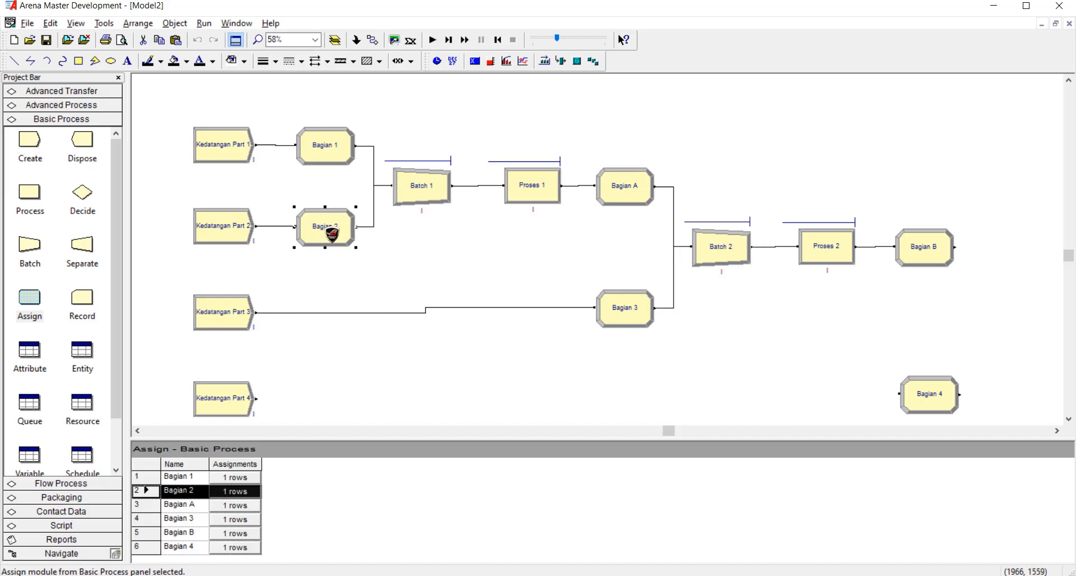
pyautogui.doubleClick(338, 241)
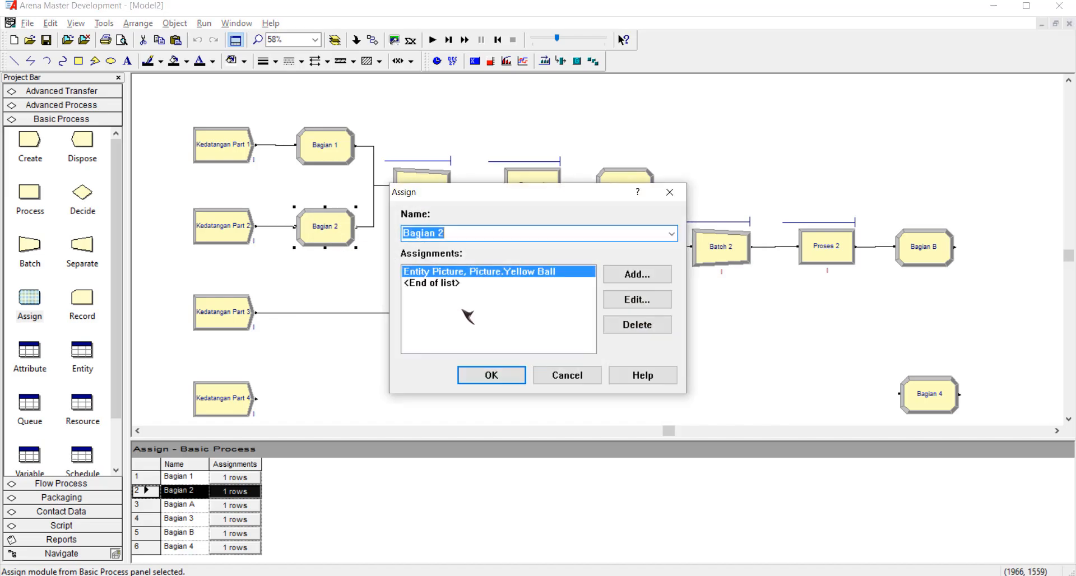
pyautogui.click(510, 376)
pyautogui.doubleClick(319, 146)
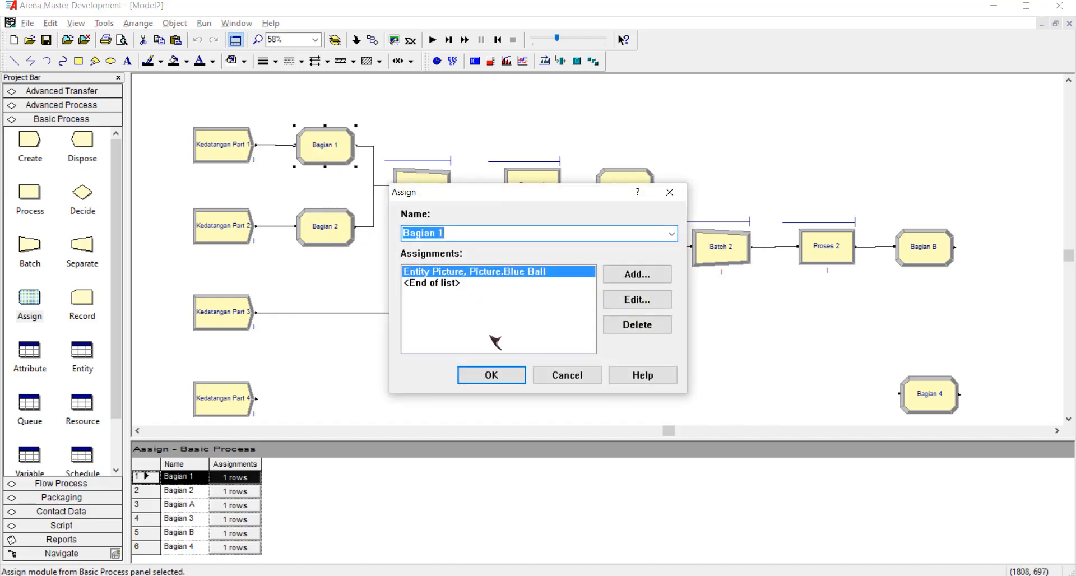
pyautogui.click(507, 375)
# Change the Entity Picture assignment of Bagian 4 to Picture.Red Ball and accept the module.
pyautogui.click(932, 404)
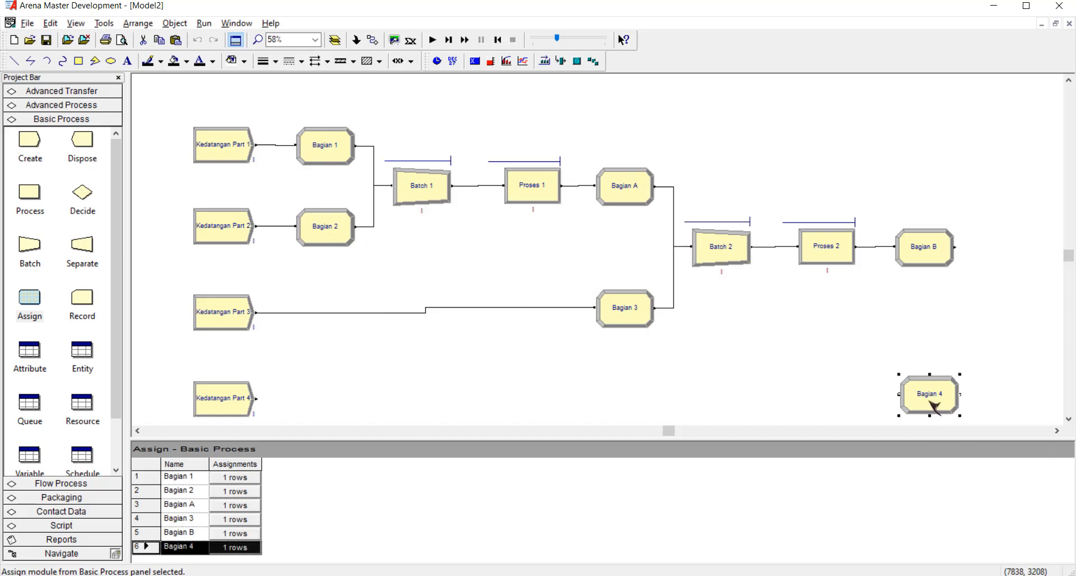
pyautogui.doubleClick(932, 404)
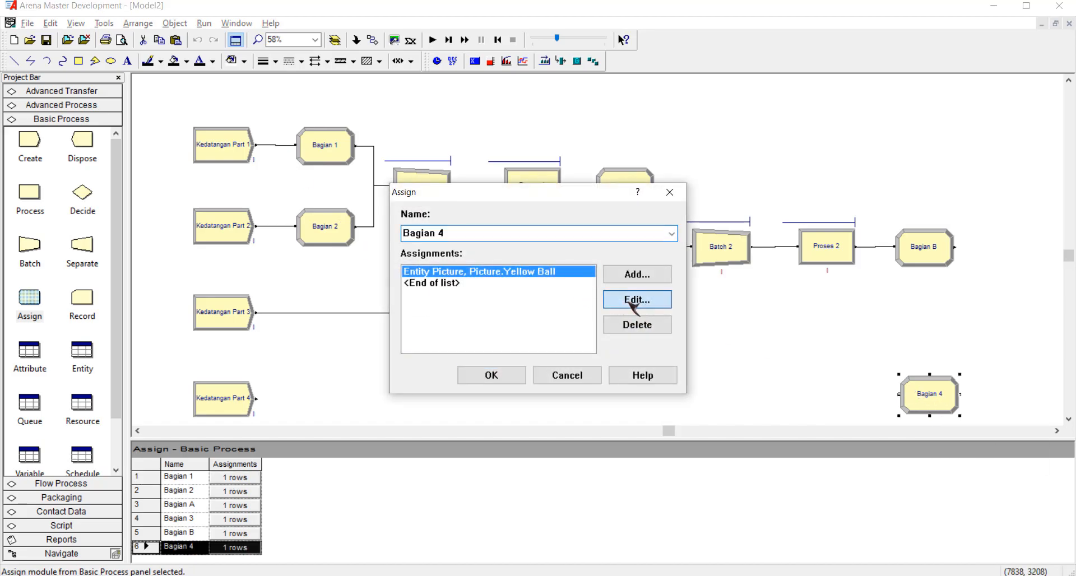
pyautogui.click(631, 303)
pyautogui.click(594, 270)
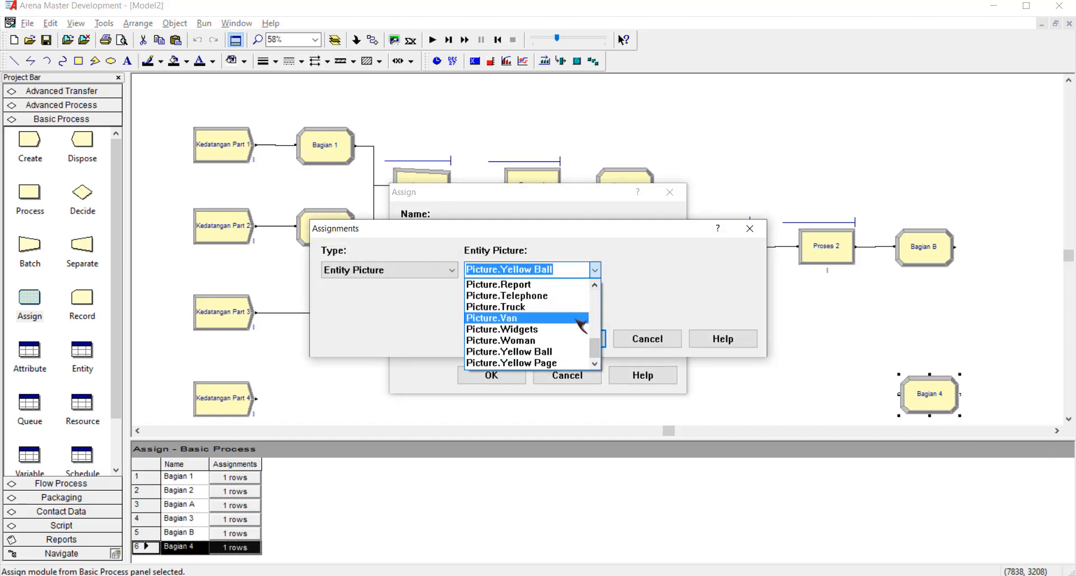
pyautogui.scroll(2, 563, 321)
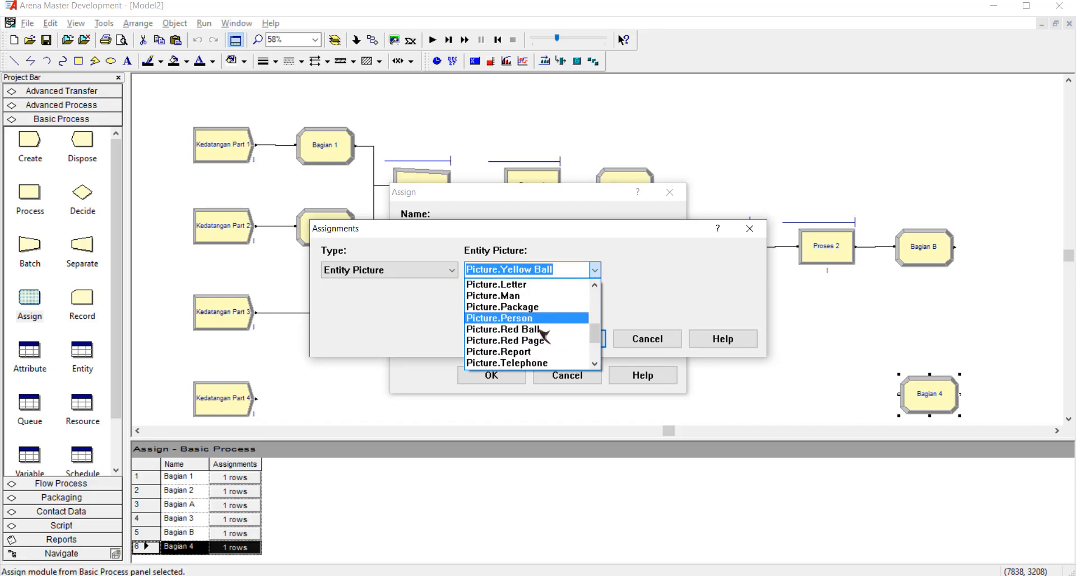
pyautogui.click(541, 331)
pyautogui.click(576, 339)
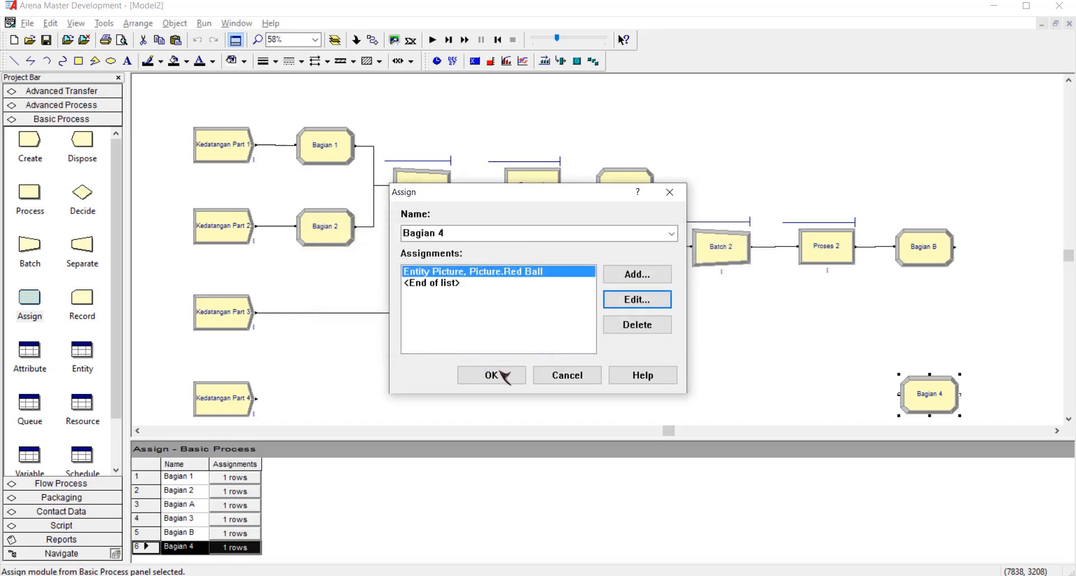
pyautogui.click(509, 374)
# Review the Entity Picture assignments of Bagian 3, Bagian 2 and Bagian 1 without changing them.
pyautogui.doubleClick(622, 309)
pyautogui.click(619, 303)
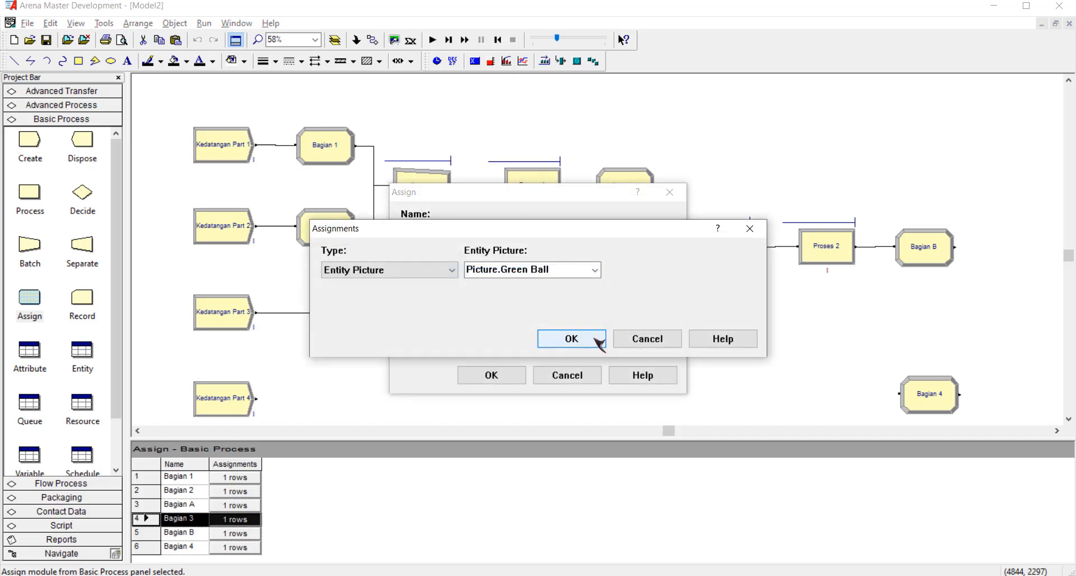
pyautogui.click(573, 339)
pyautogui.click(510, 376)
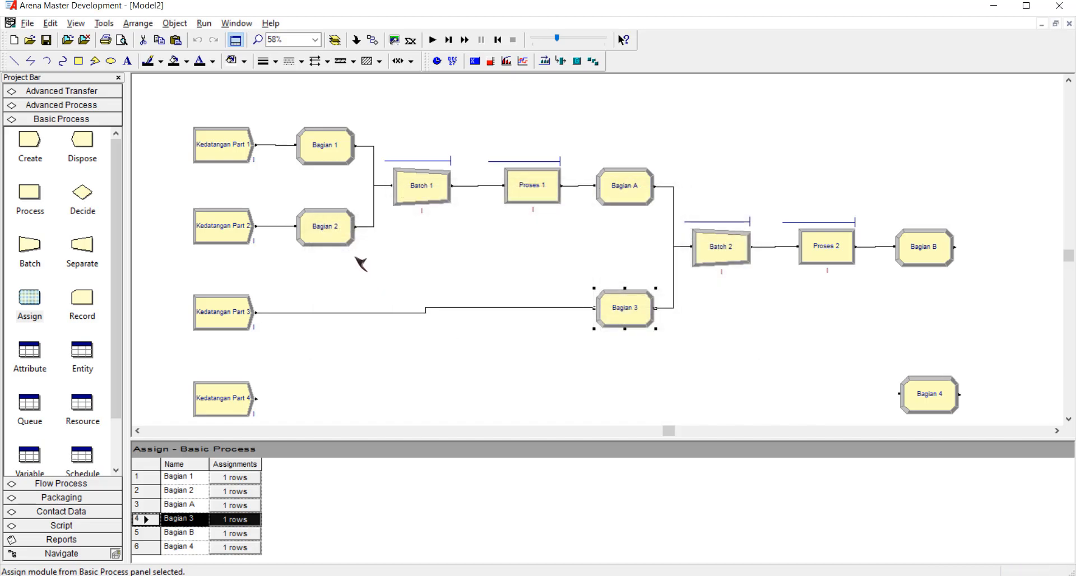
pyautogui.doubleClick(330, 233)
pyautogui.click(511, 376)
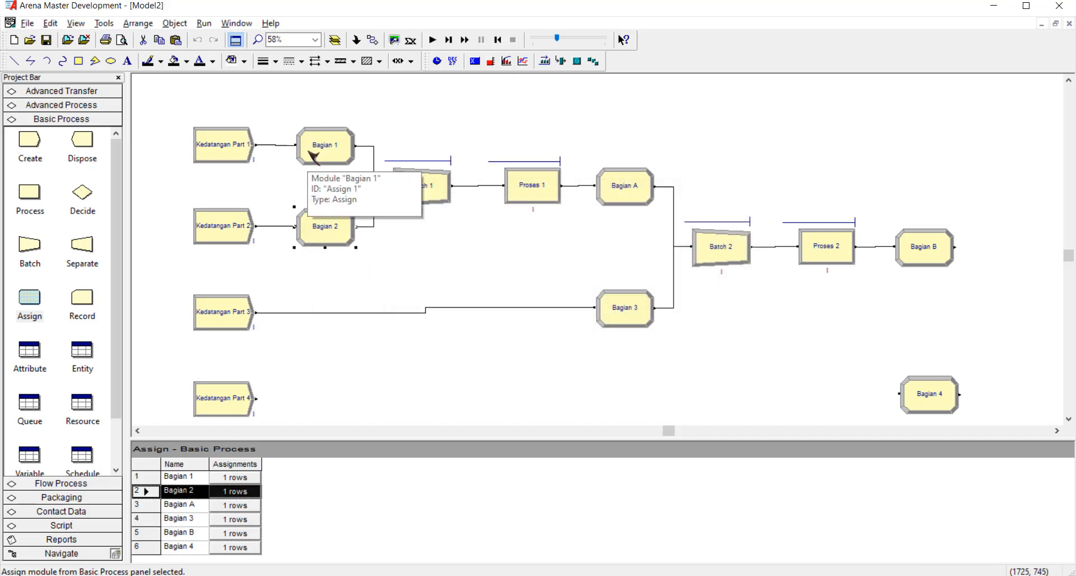
pyautogui.doubleClick(315, 155)
pyautogui.click(494, 372)
pyautogui.click(775, 371)
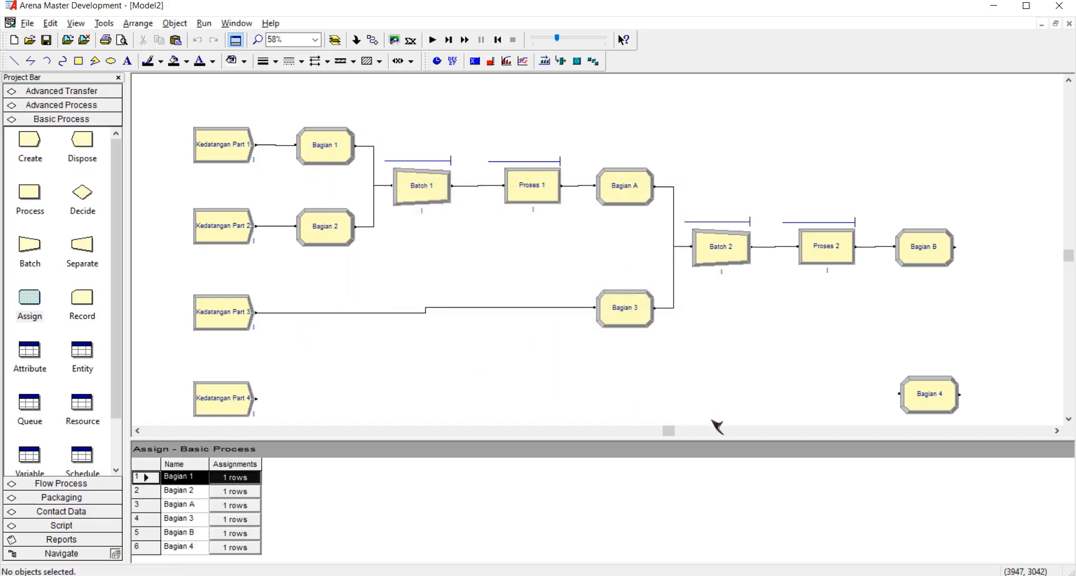
# Connect the output of Kedatangan Part 4 to the input of Bagian 4.
pyautogui.click(1056, 431)
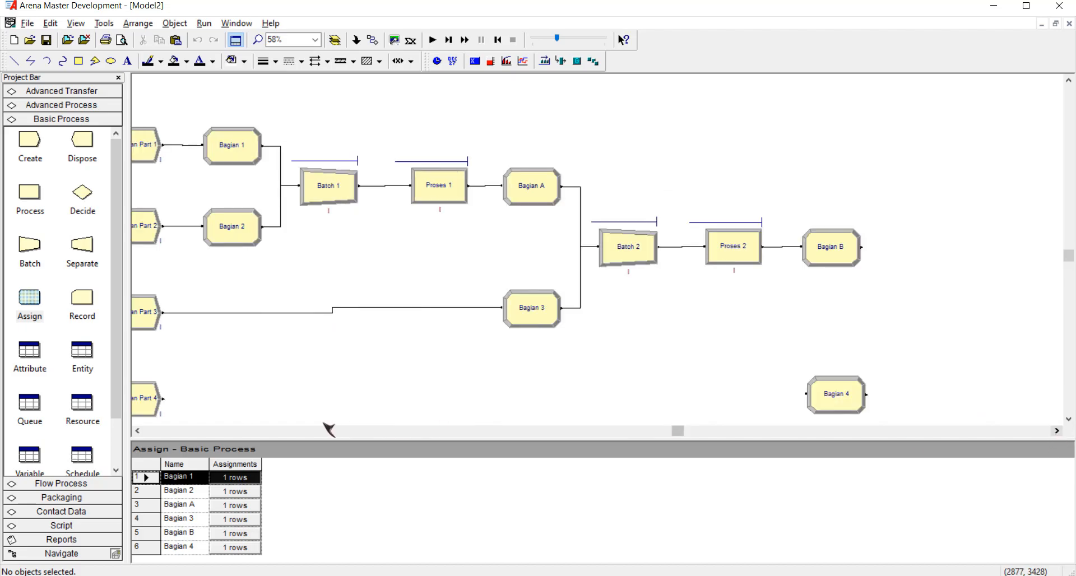
pyautogui.click(372, 40)
pyautogui.click(163, 398)
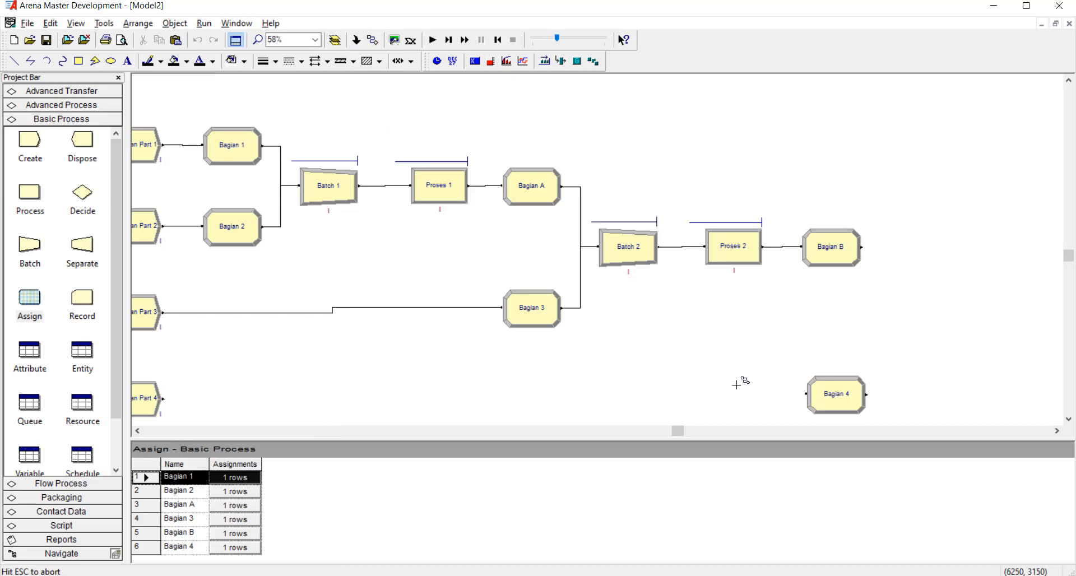
pyautogui.click(806, 393)
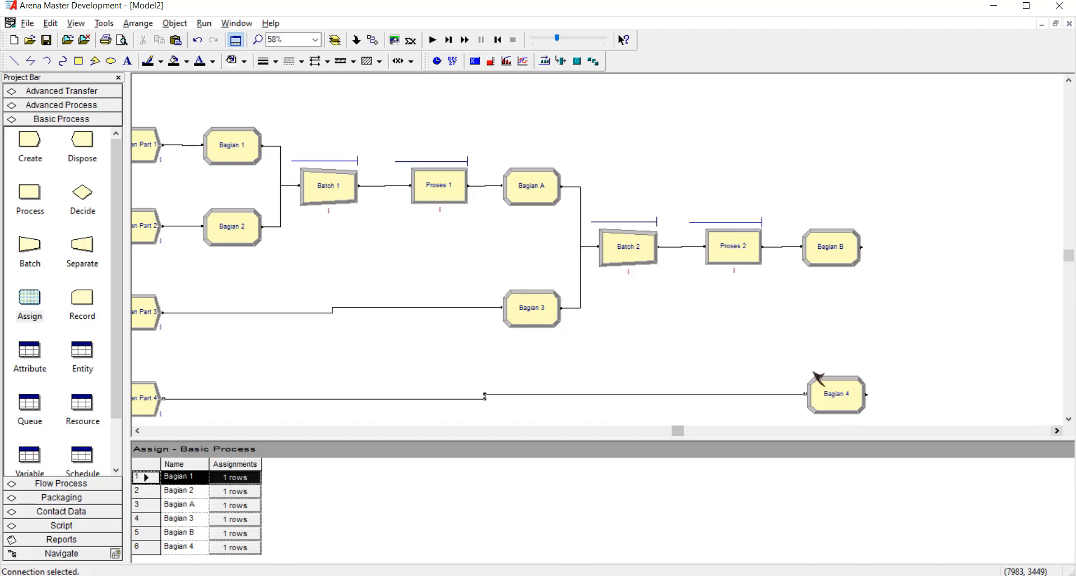
# Place a third Batch module beyond Bagian B and Bagian 4, midway between their levels, and connect the output of Bagian B to it.
pyautogui.moveTo(30, 246); pyautogui.dragTo(907, 315)
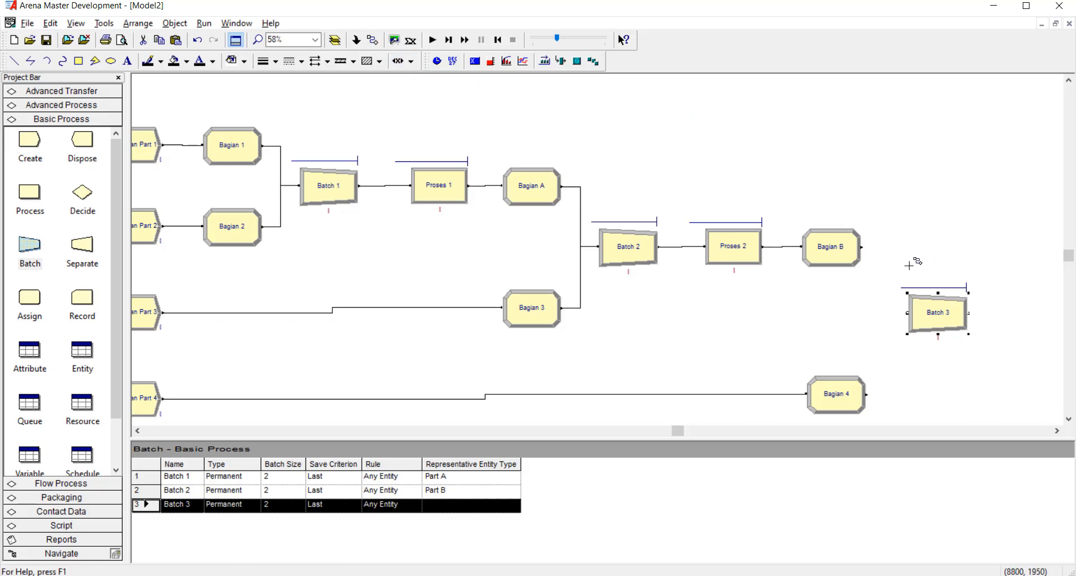
pyautogui.click(861, 247)
pyautogui.click(906, 311)
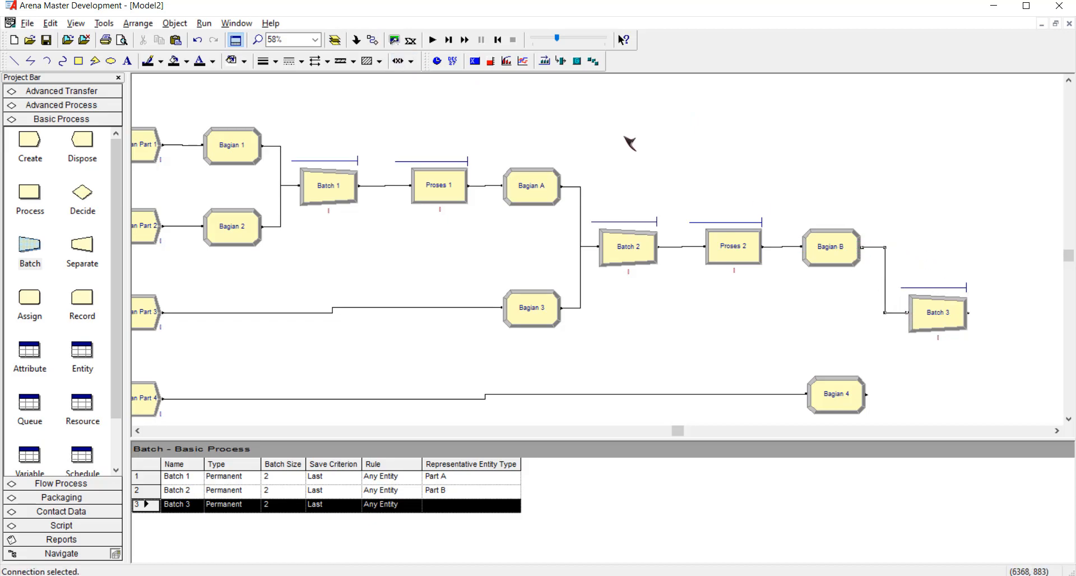
pyautogui.click(867, 394)
pyautogui.click(907, 312)
pyautogui.press('Delete')
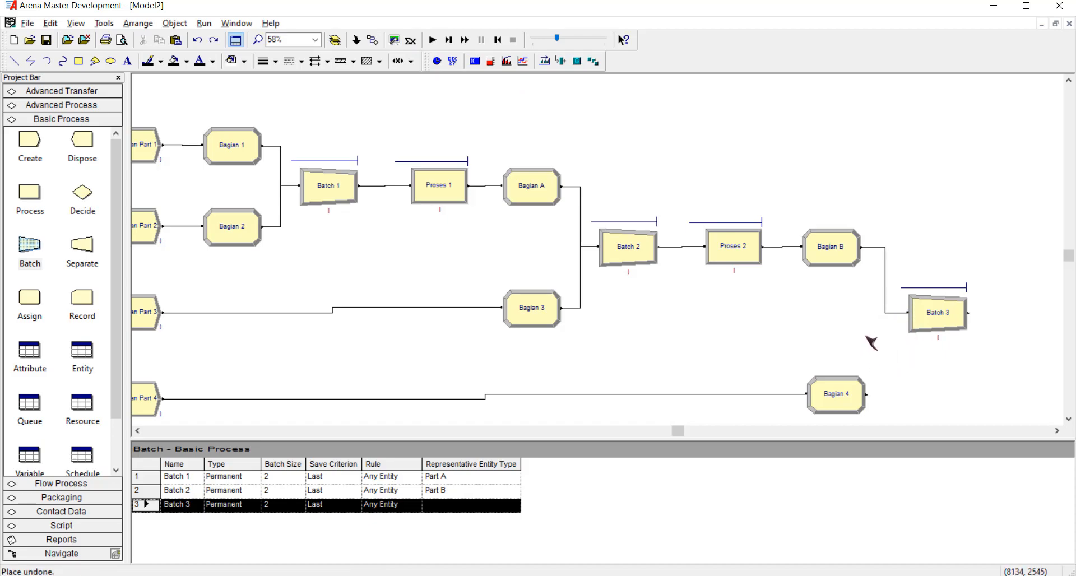
# Connect the output of Bagian 4 to the input of Batch 3.
pyautogui.click(372, 40)
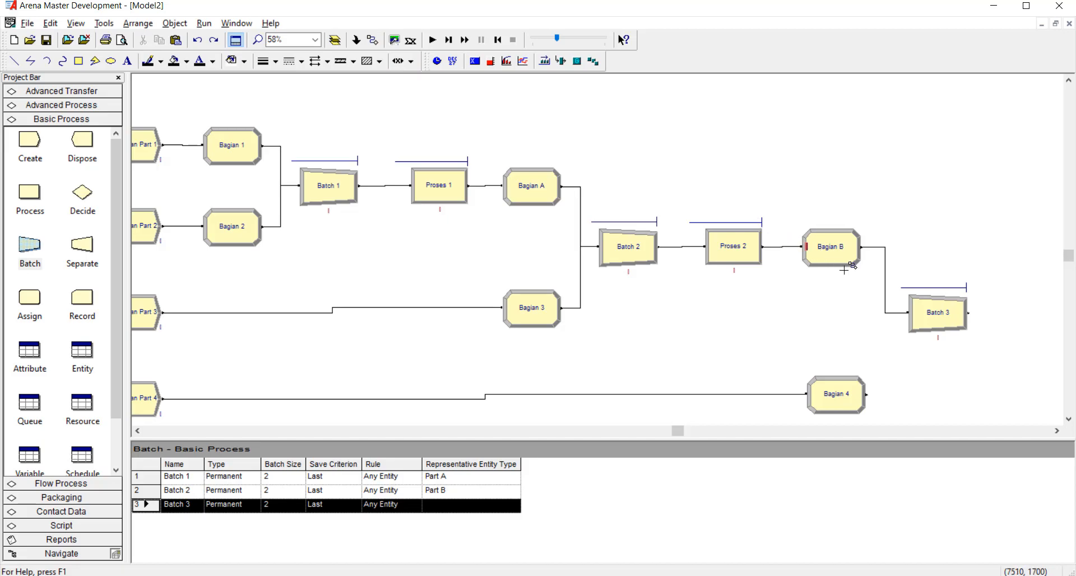
pyautogui.click(968, 312)
pyautogui.click(903, 315)
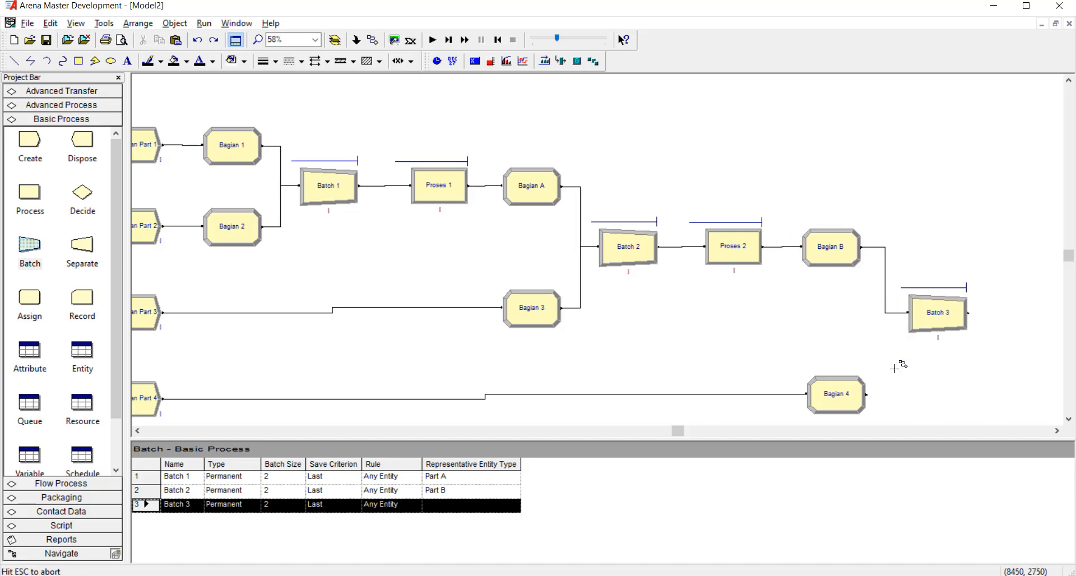
pyautogui.click(866, 395)
pyautogui.click(817, 307)
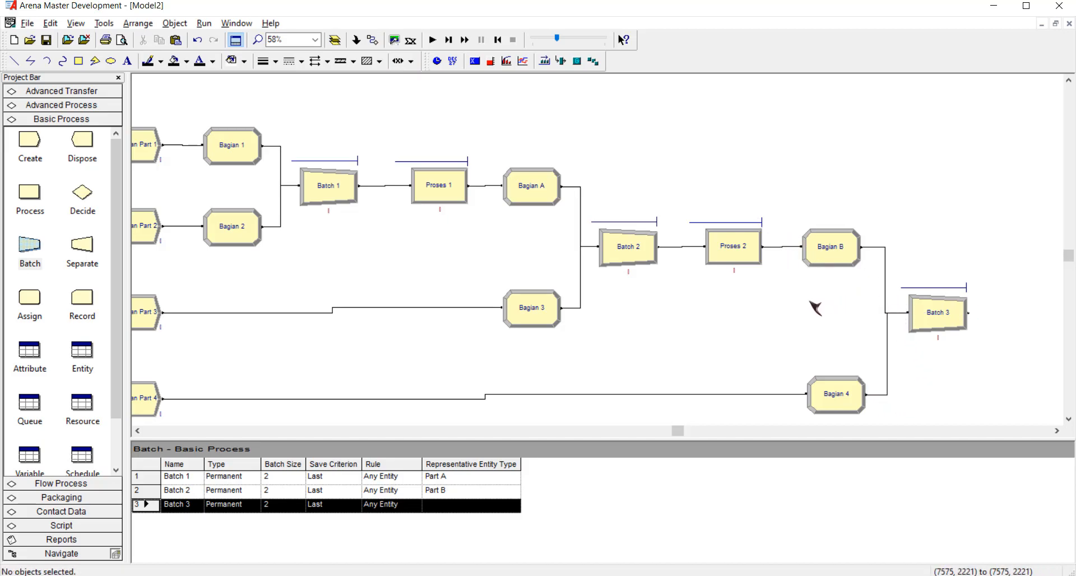
# Place a Process module after Batch 3 and name it Proses 3.
pyautogui.click(1057, 431)
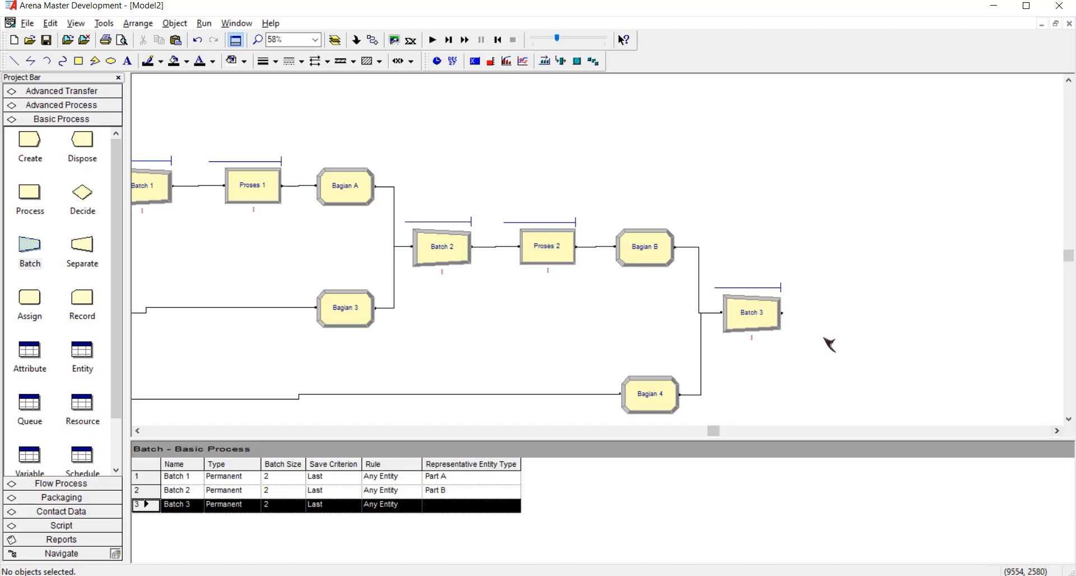
pyautogui.moveTo(31, 205); pyautogui.dragTo(822, 325)
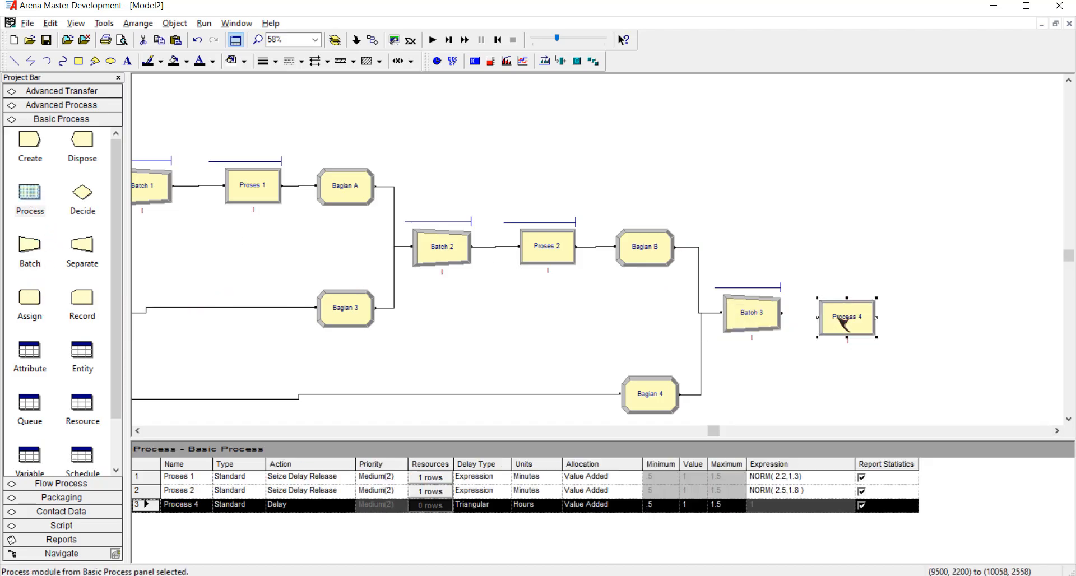
pyautogui.doubleClick(846, 320)
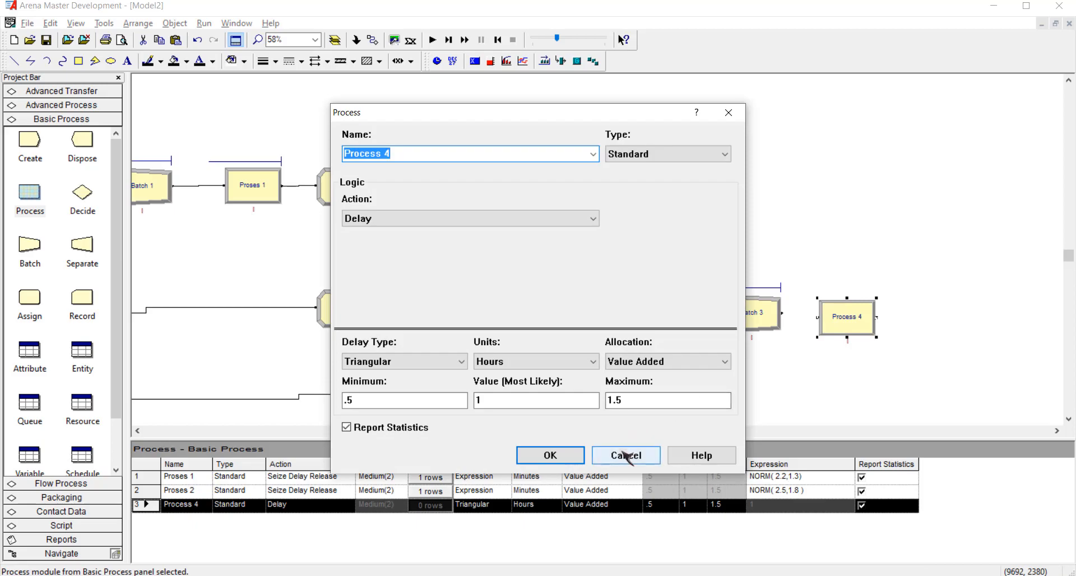
pyautogui.write('P')
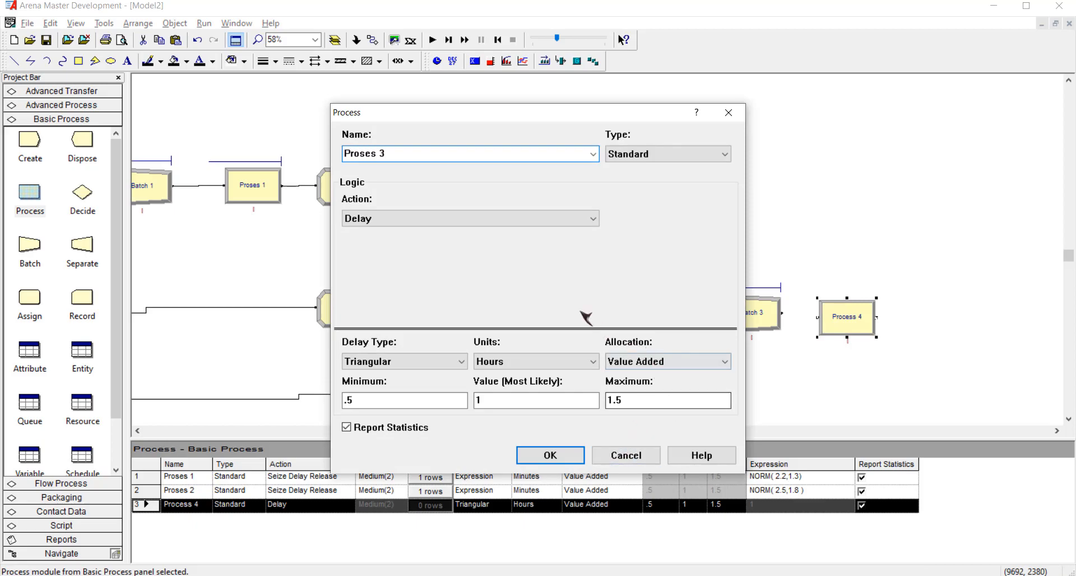
# Set the action of Proses 3 to Seize Delay Release and add the resource Operator 3 with quantity 1.
pyautogui.click(521, 219)
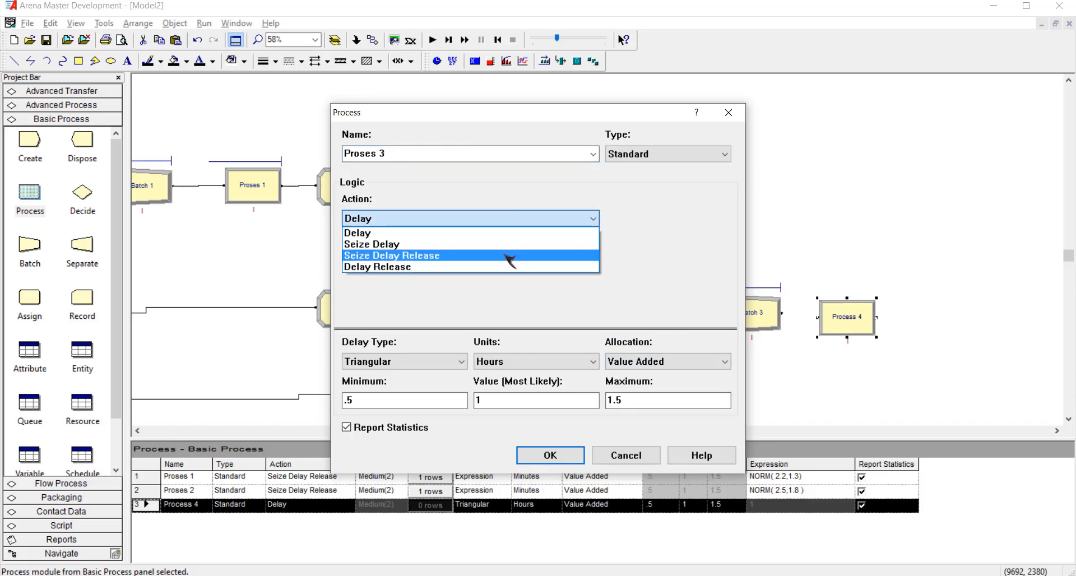
pyautogui.click(510, 256)
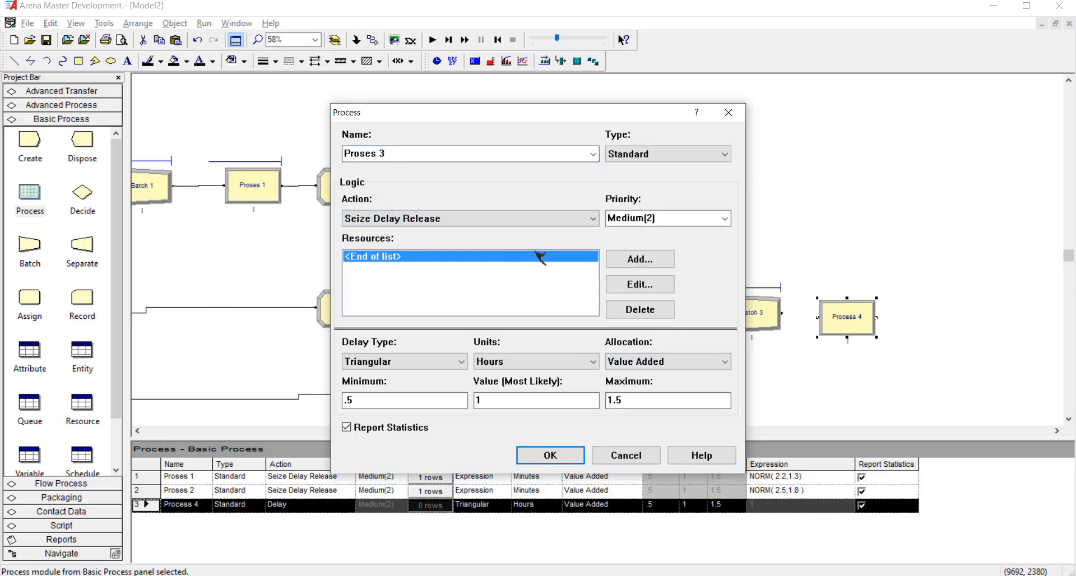
pyautogui.click(640, 259)
pyautogui.doubleClick(470, 289)
pyautogui.write('Operator 3')
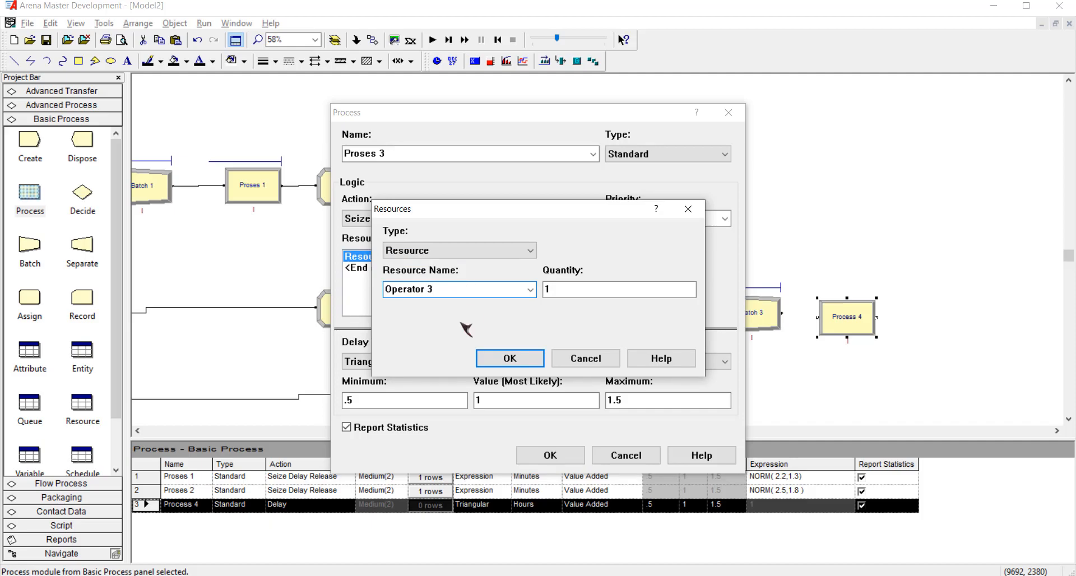
pyautogui.click(539, 353)
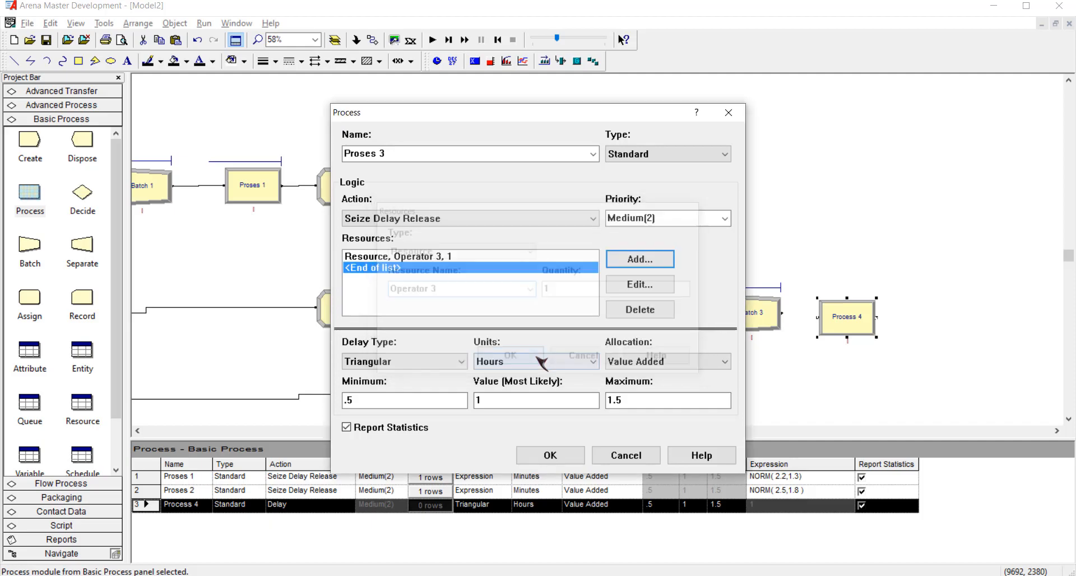
# Set the delay type of Proses 3 to Expression in Minutes and choose the UNIF( Min , Max ) distribution.
pyautogui.click(430, 358)
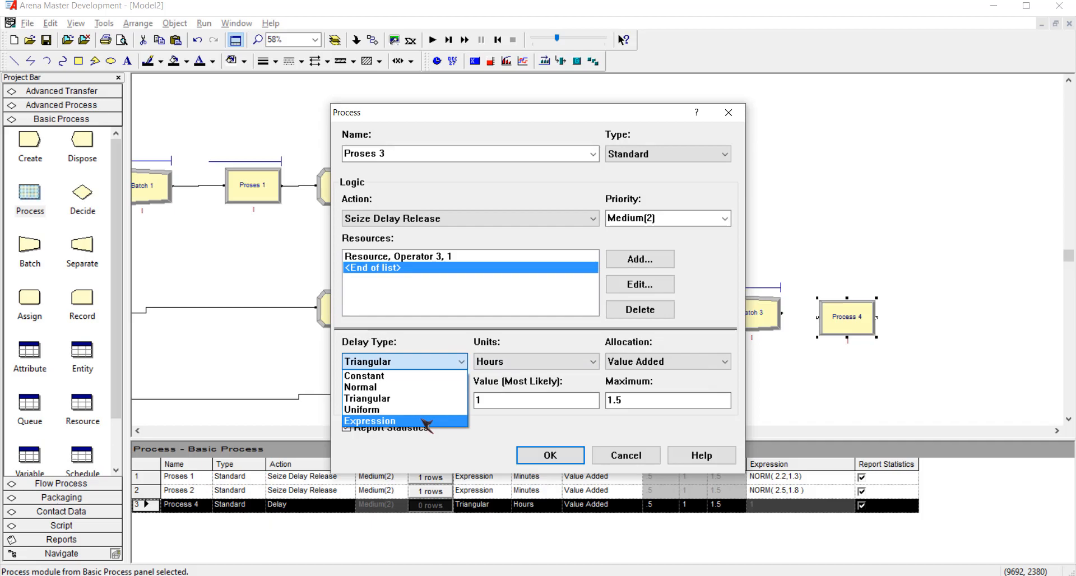
pyautogui.click(427, 421)
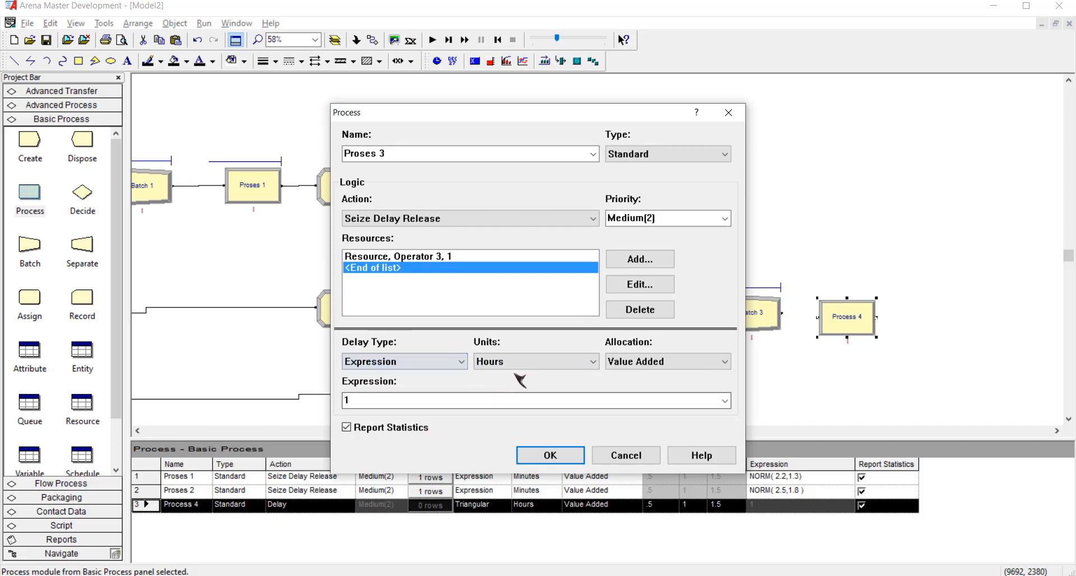
pyautogui.click(533, 363)
pyautogui.click(527, 386)
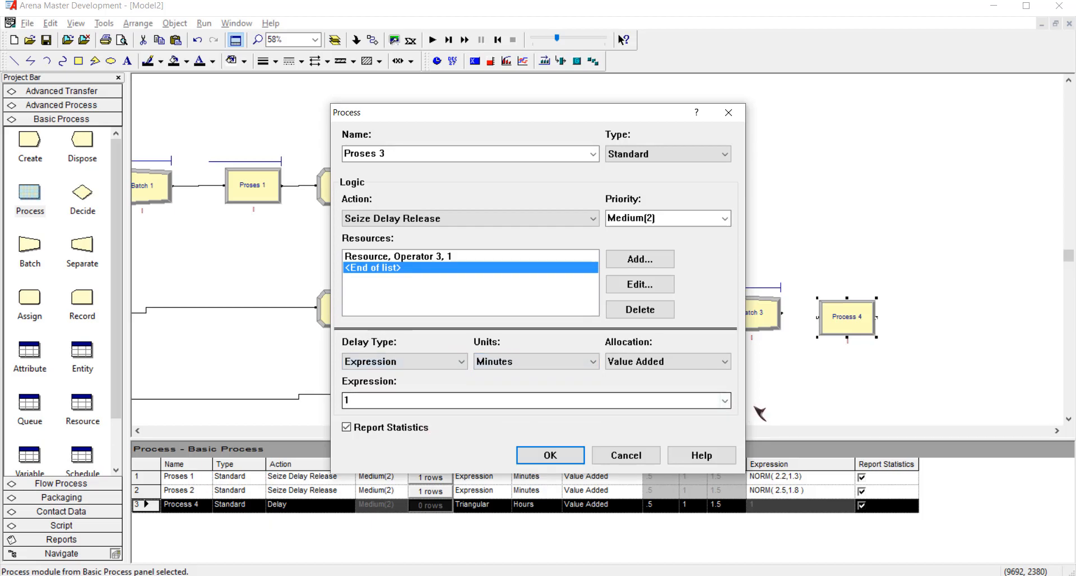
pyautogui.click(725, 401)
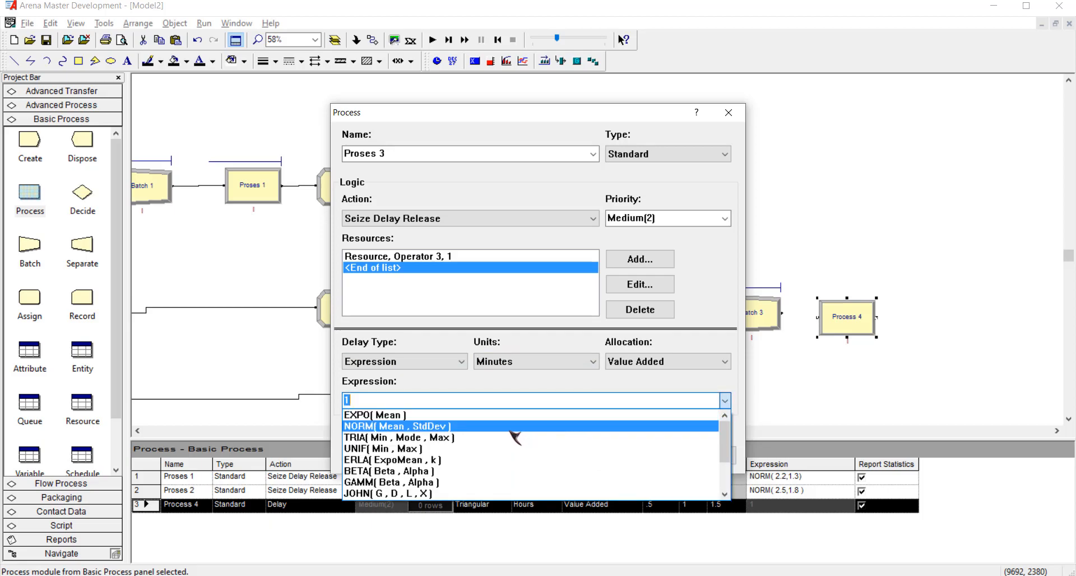
pyautogui.click(483, 450)
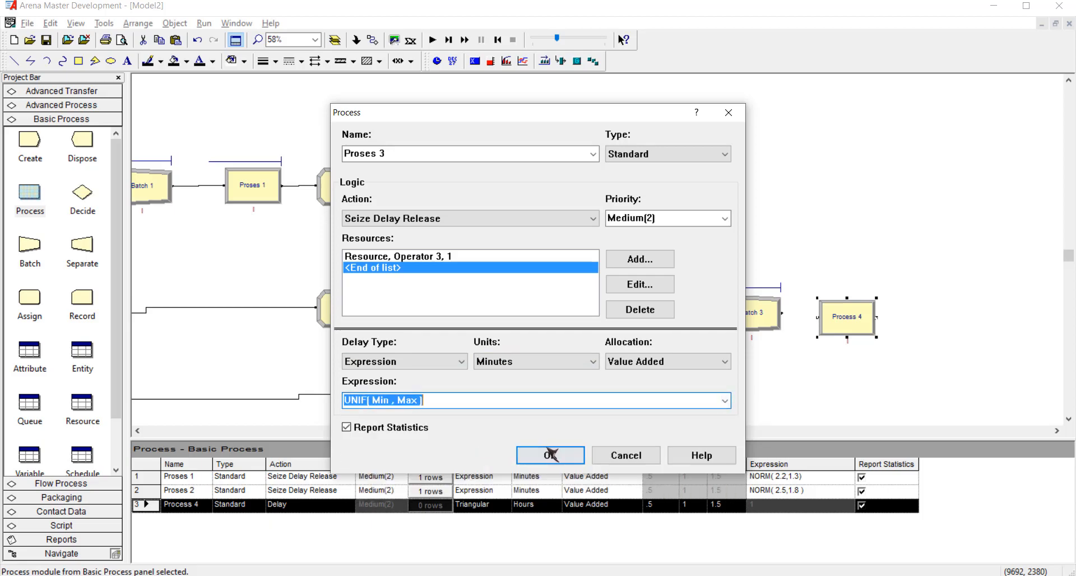
# Look up the time limits for Proses 3 in the Word exam document and complete the delay expression in Arena as UNIF( 1,3.8).
pyautogui.click(423, 401)
pyautogui.hotkey('ctrl', 'shift', 'Left')
pyautogui.hotkey('ctrl', 'shift', 'Left')
pyautogui.hotkey('ctrl', 'shift', 'Left')
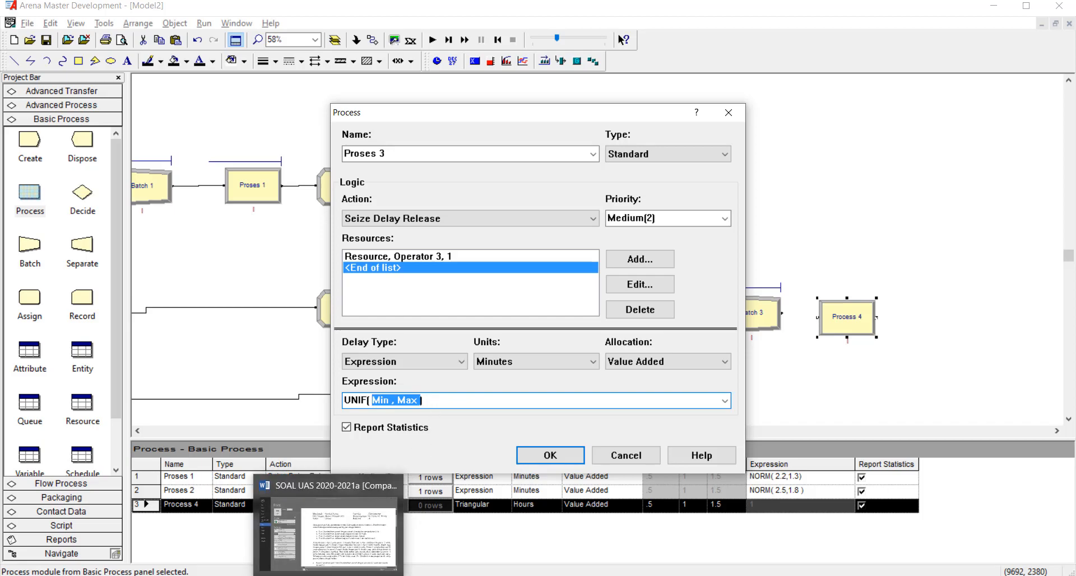
pyautogui.click(350, 549)
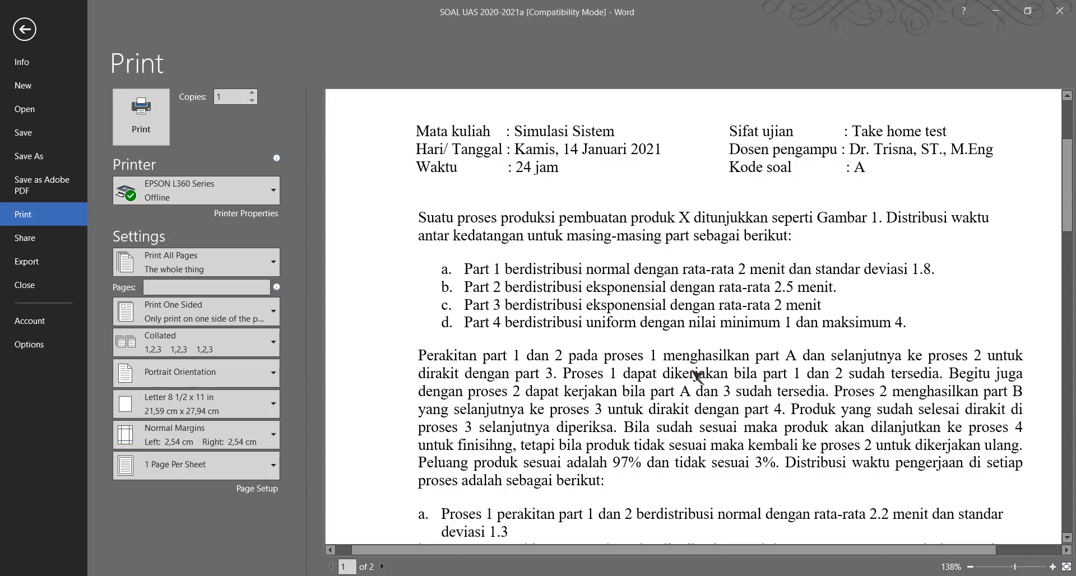
pyautogui.scroll(-2, 580, 409)
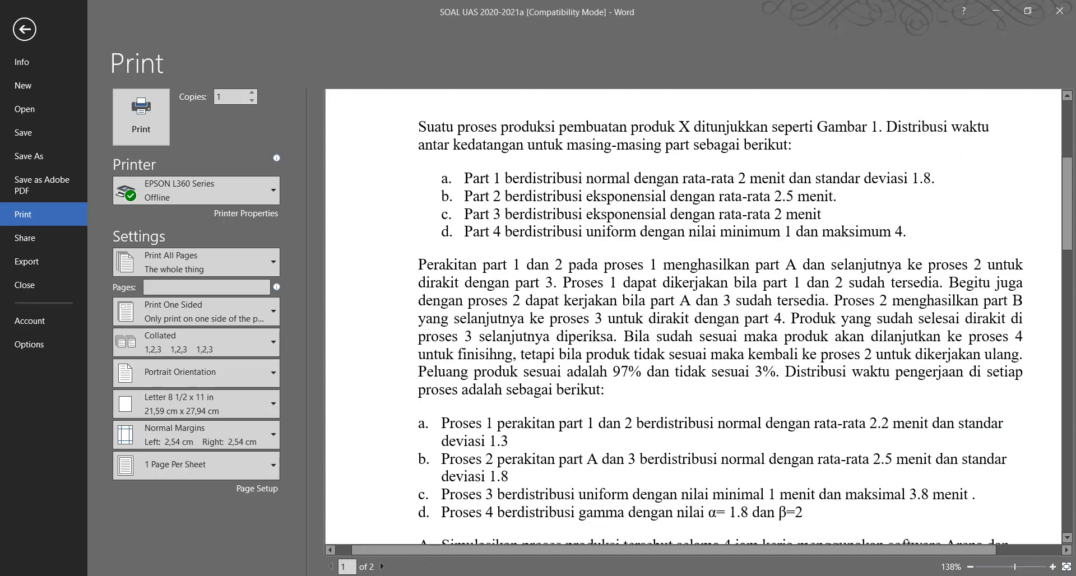
pyautogui.click(388, 536)
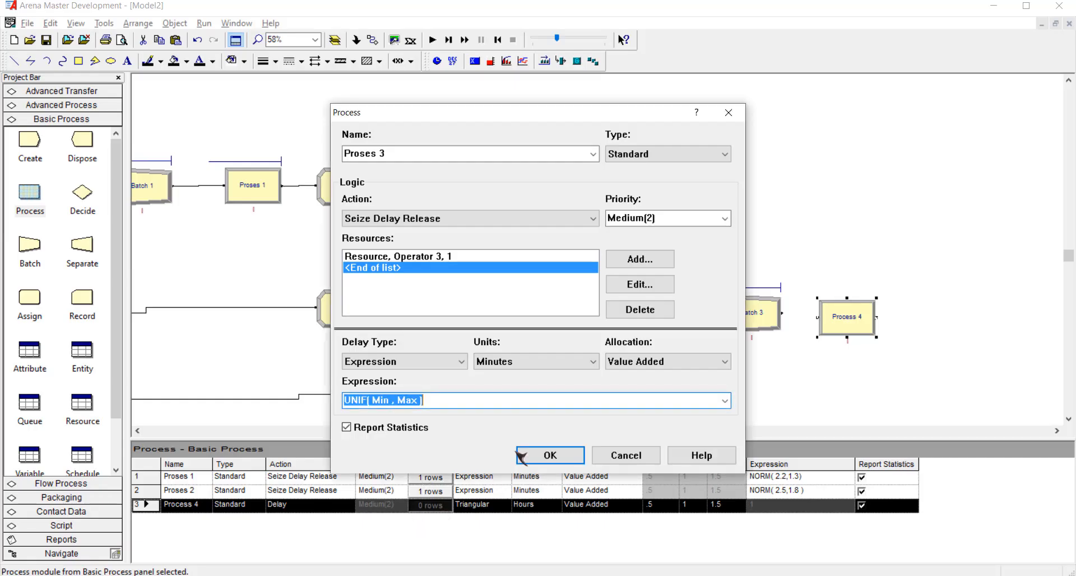
pyautogui.click(438, 402)
pyautogui.press('Left')
pyautogui.hotkey('ctrl', 'shift', 'Left')
pyautogui.hotkey('ctrl', 'shift', 'Left')
pyautogui.write('1,3.8')
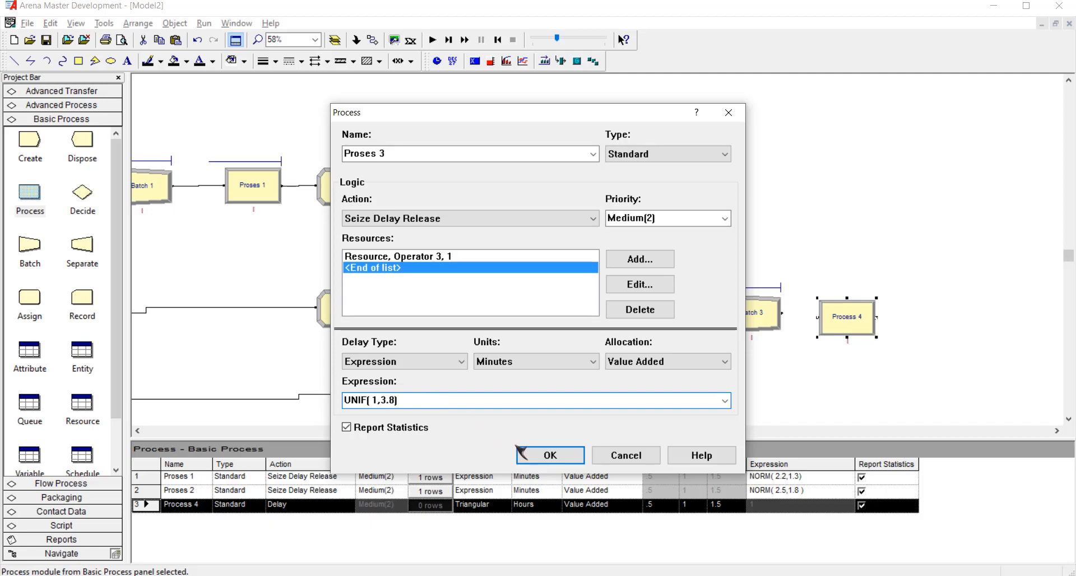
pyautogui.click(550, 455)
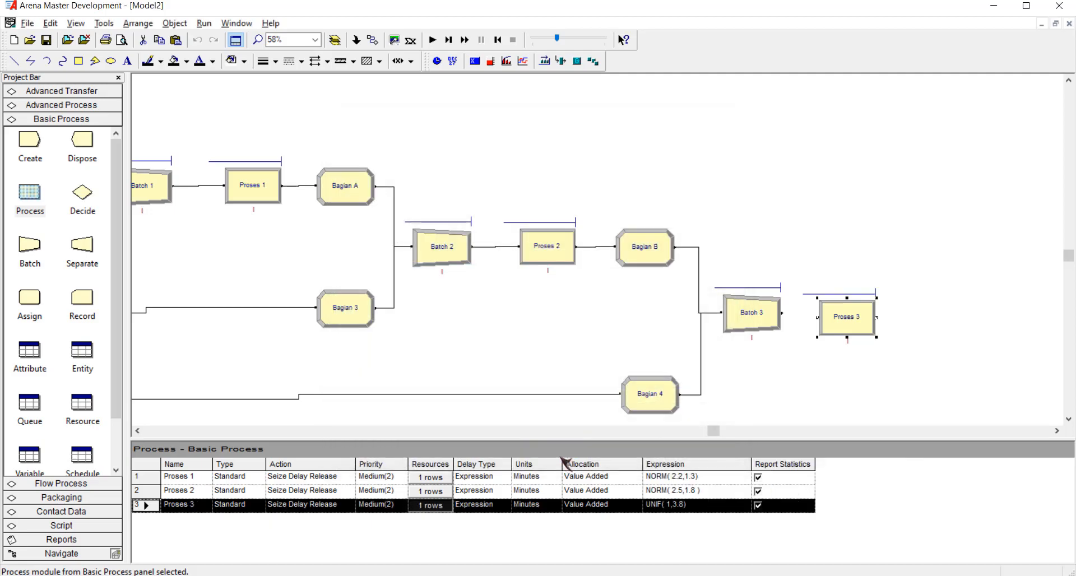
# Connect the output of Batch 3 to the input of Proses 3.
pyautogui.click(1057, 431)
pyautogui.click(1057, 430)
pyautogui.click(373, 40)
pyautogui.click(595, 313)
pyautogui.click(632, 317)
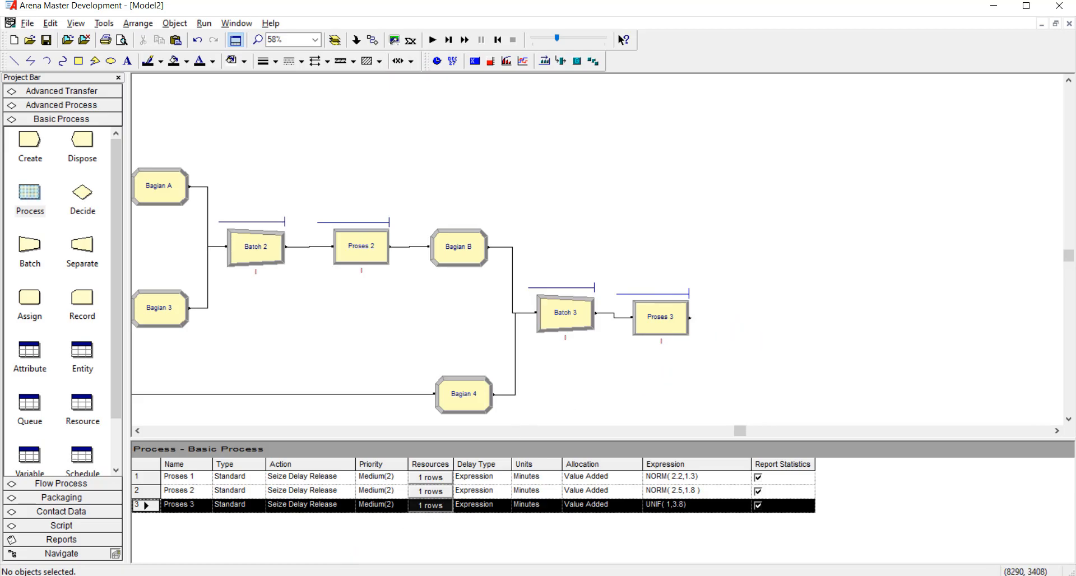
# Examine the Word exam document's process description and flowchart for the inspection after Proses 3, its probabilities and its rework route.
pyautogui.click(356, 558)
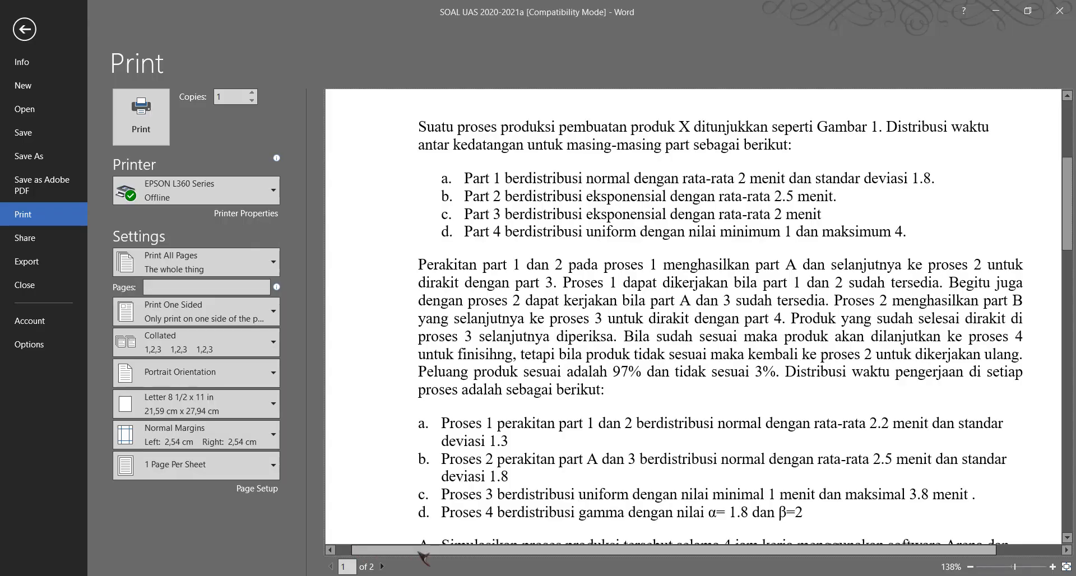
pyautogui.scroll(-2, 641, 423)
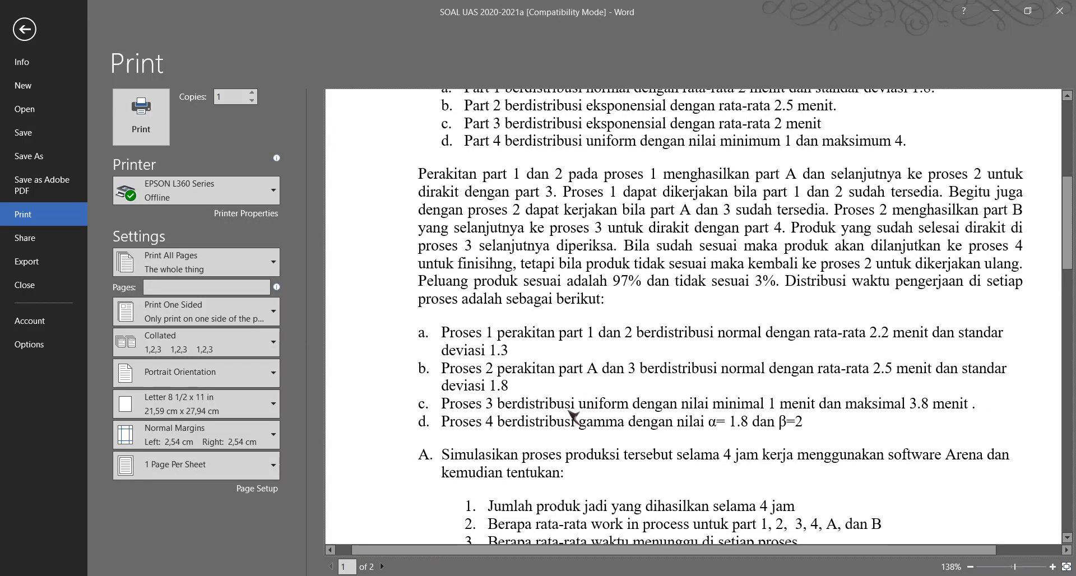
pyautogui.scroll(-1, 639, 415)
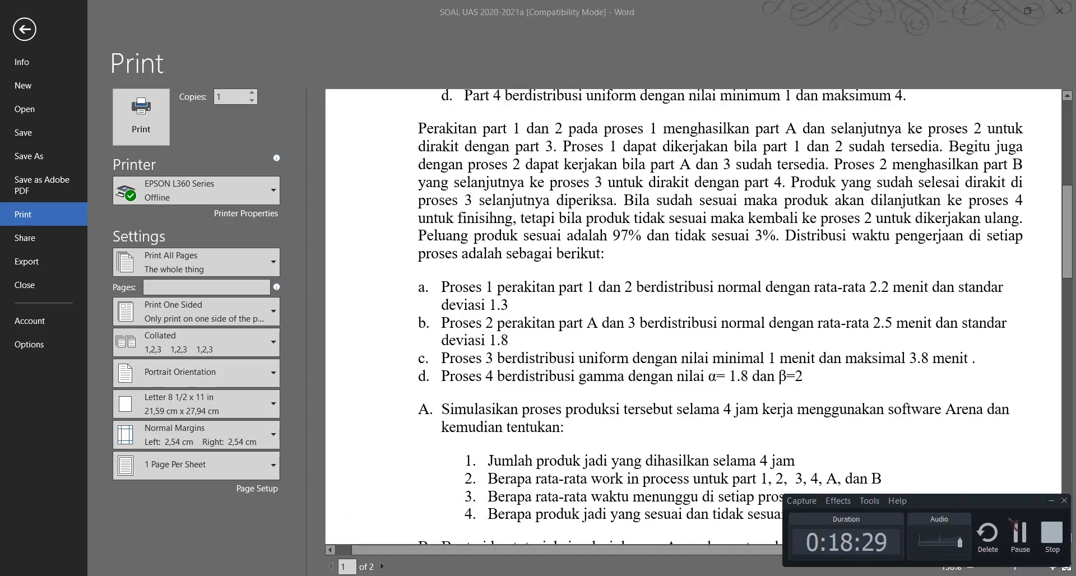
pyautogui.scroll(5, 1030, 536)
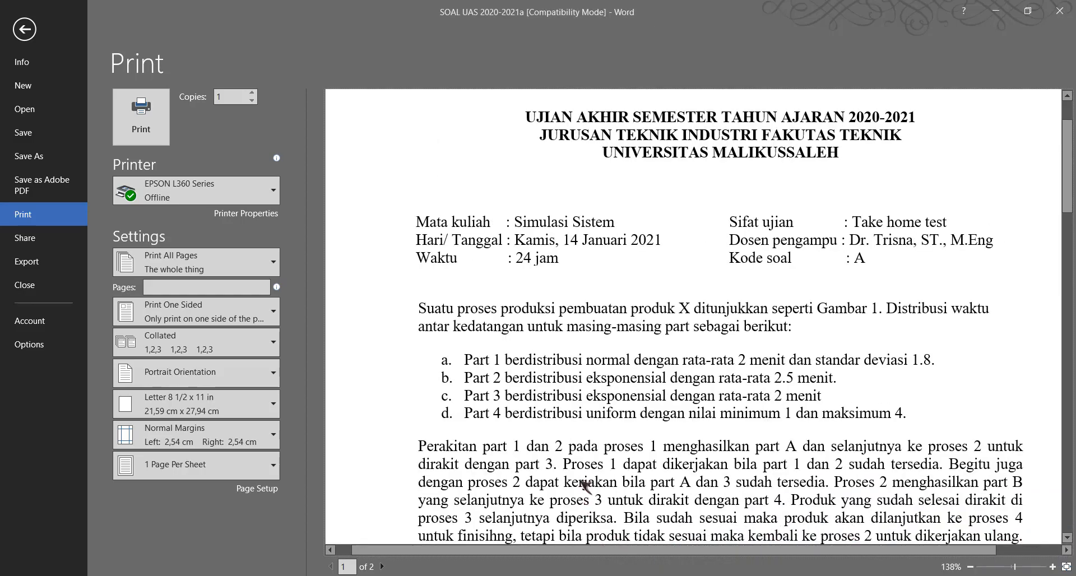
pyautogui.scroll(-3, 617, 414)
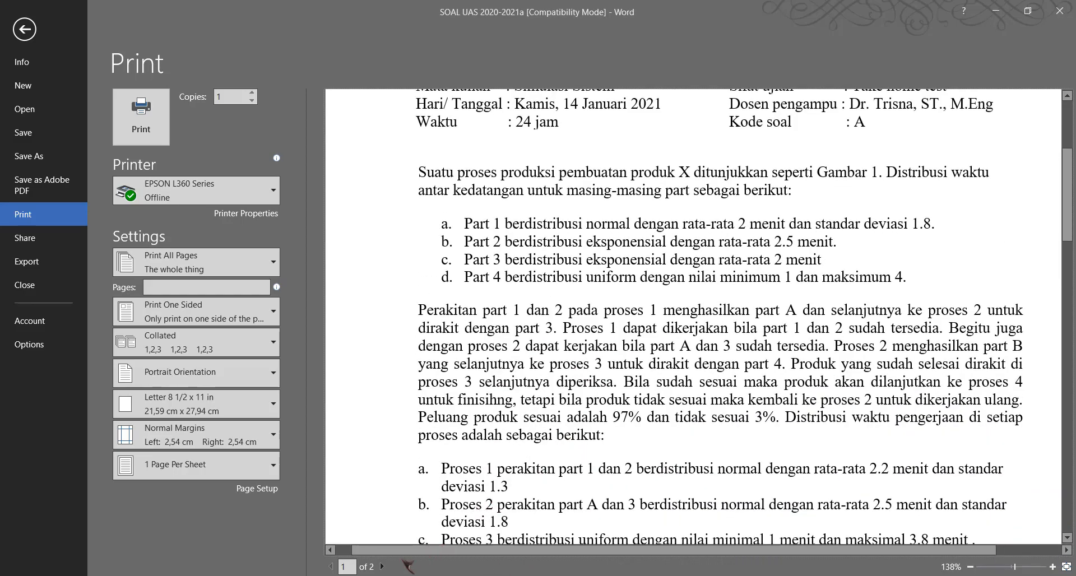
pyautogui.moveTo(376, 573)
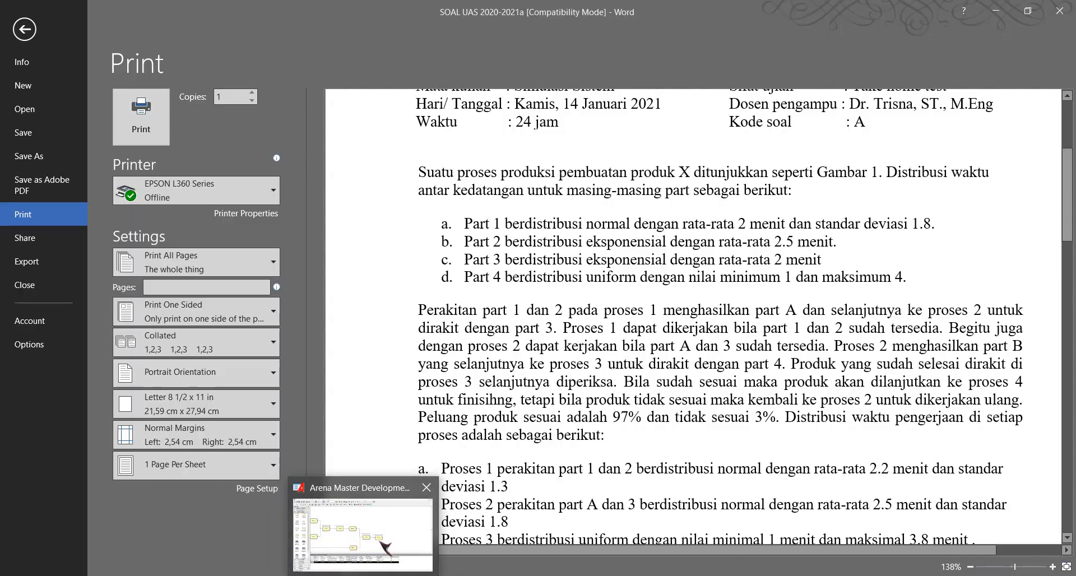
pyautogui.click(386, 526)
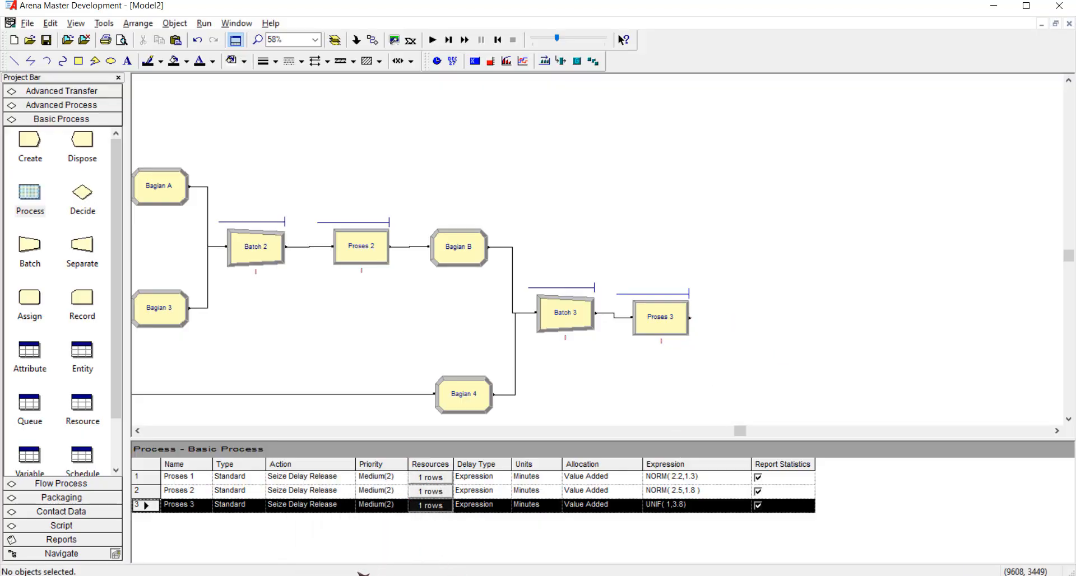
pyautogui.moveTo(325, 573)
pyautogui.click(325, 524)
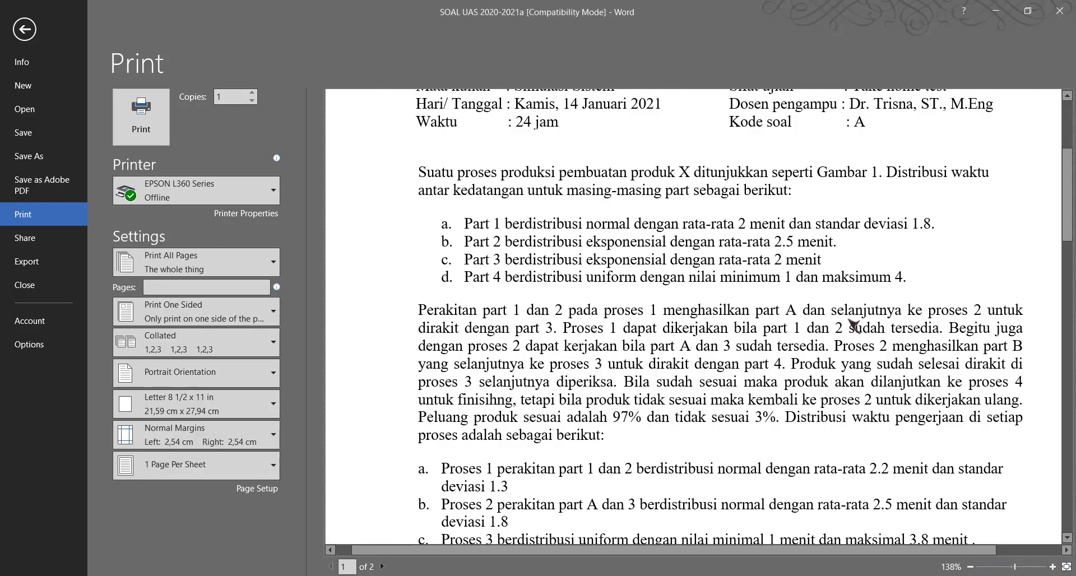
pyautogui.scroll(-3, 617, 417)
pyautogui.scroll(1, 561, 179)
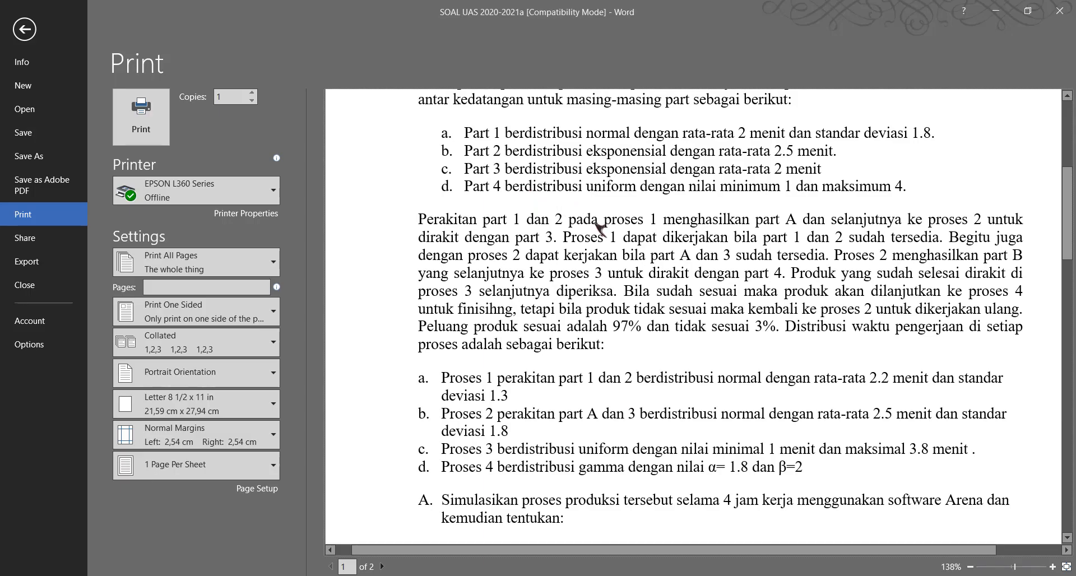
pyautogui.scroll(1, 560, 241)
pyautogui.scroll(-15, 542, 389)
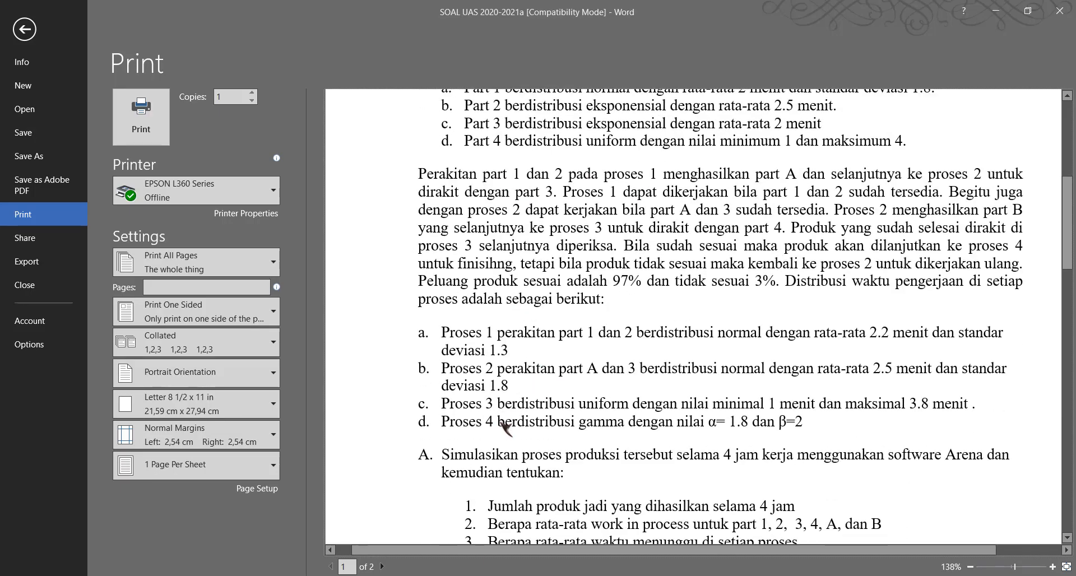
pyautogui.scroll(-3, 789, 415)
pyautogui.scroll(3, 897, 364)
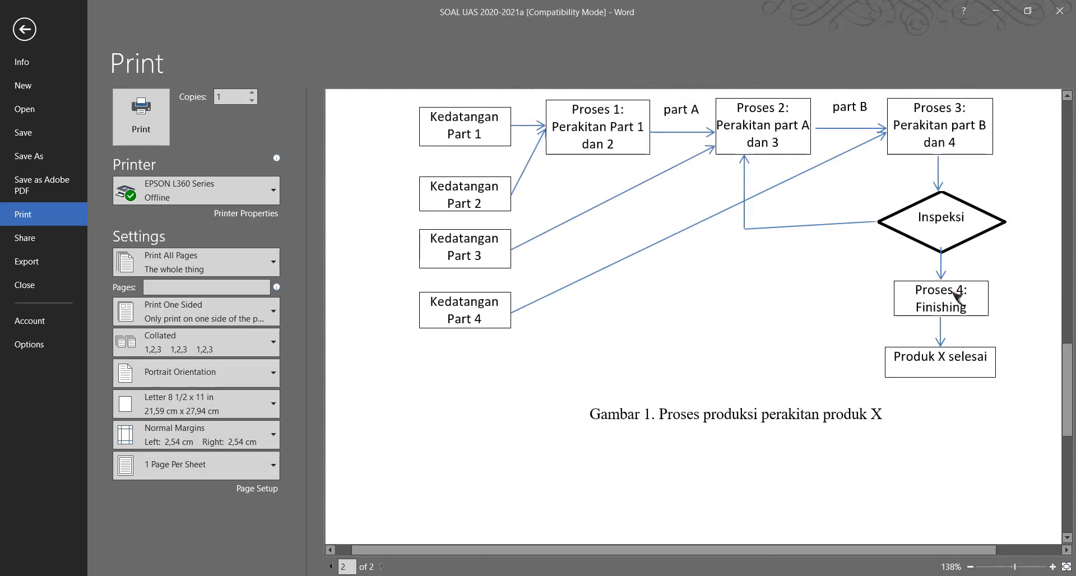
pyautogui.scroll(2, 952, 332)
pyautogui.scroll(1, 956, 336)
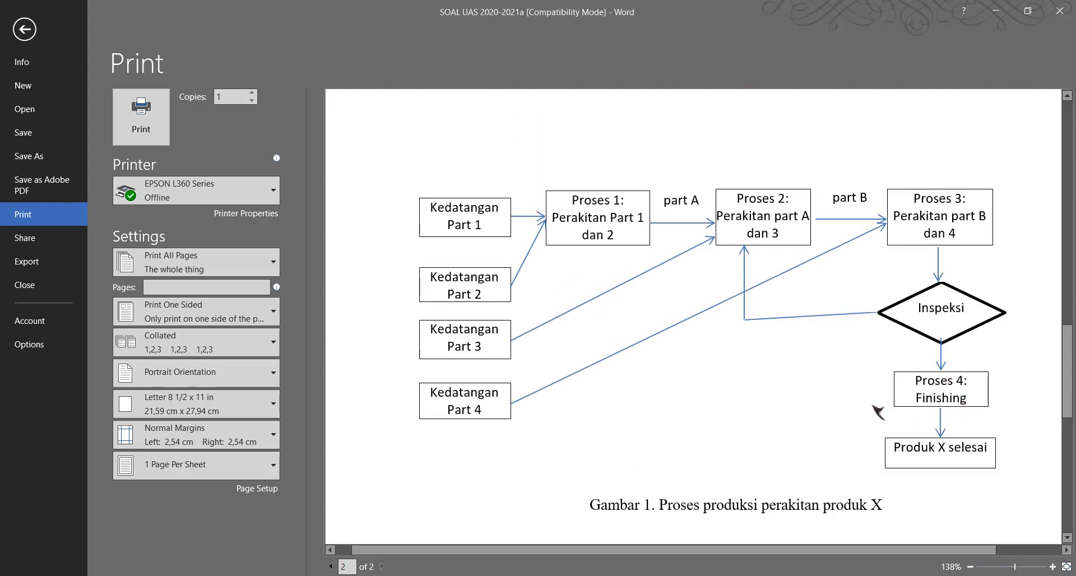
pyautogui.scroll(8, 866, 415)
pyautogui.scroll(-8, 856, 402)
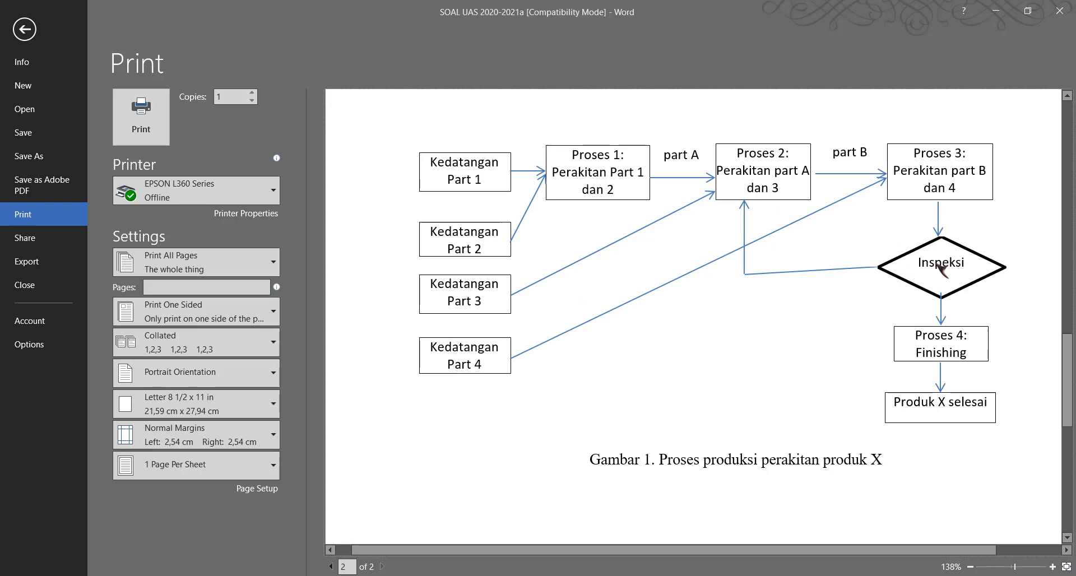
pyautogui.scroll(8, 722, 387)
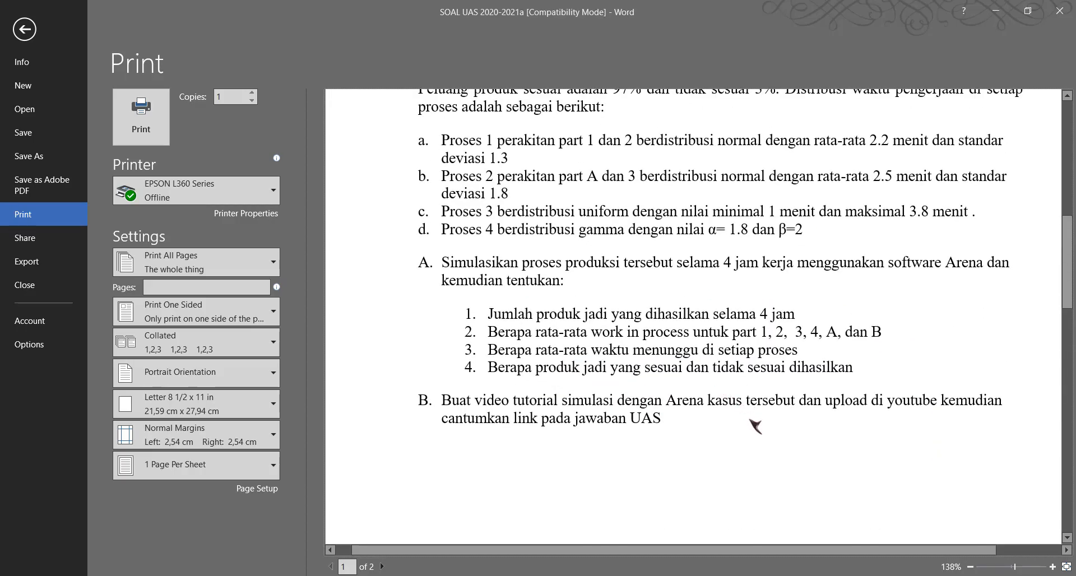
pyautogui.scroll(1, 755, 427)
pyautogui.scroll(1, 756, 427)
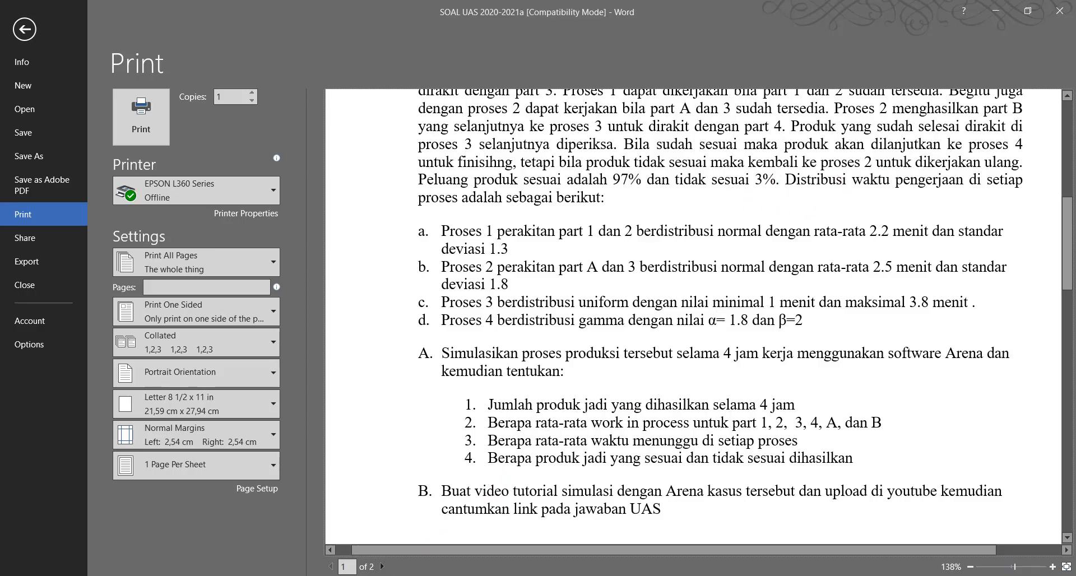
# Return to Arena, place a Decide module after Proses 3 and set its Percent True to 97.
pyautogui.click(372, 541)
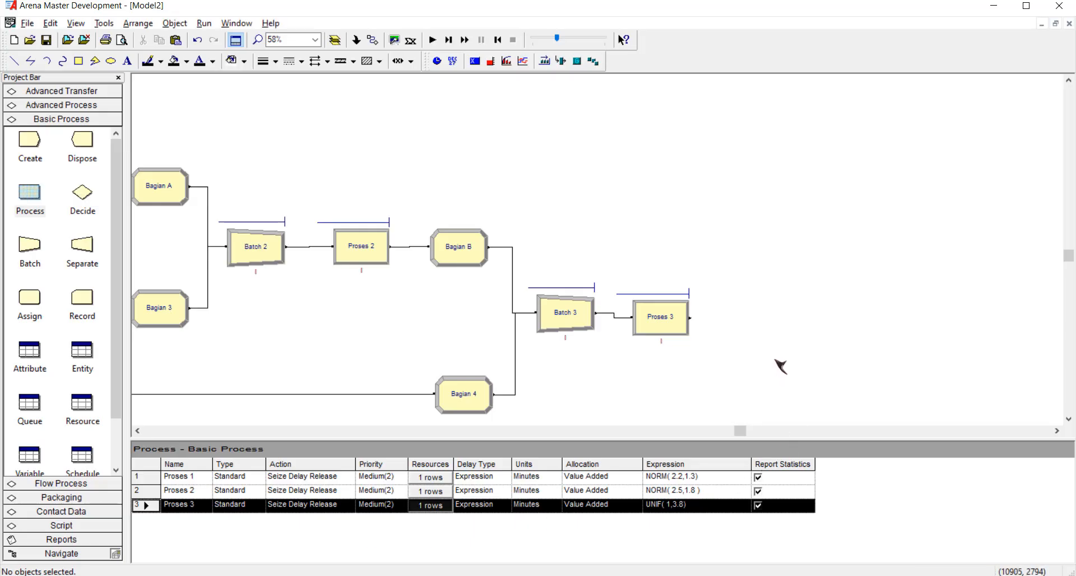
pyautogui.scroll(-1, 735, 351)
pyautogui.moveTo(82, 194); pyautogui.dragTo(732, 277)
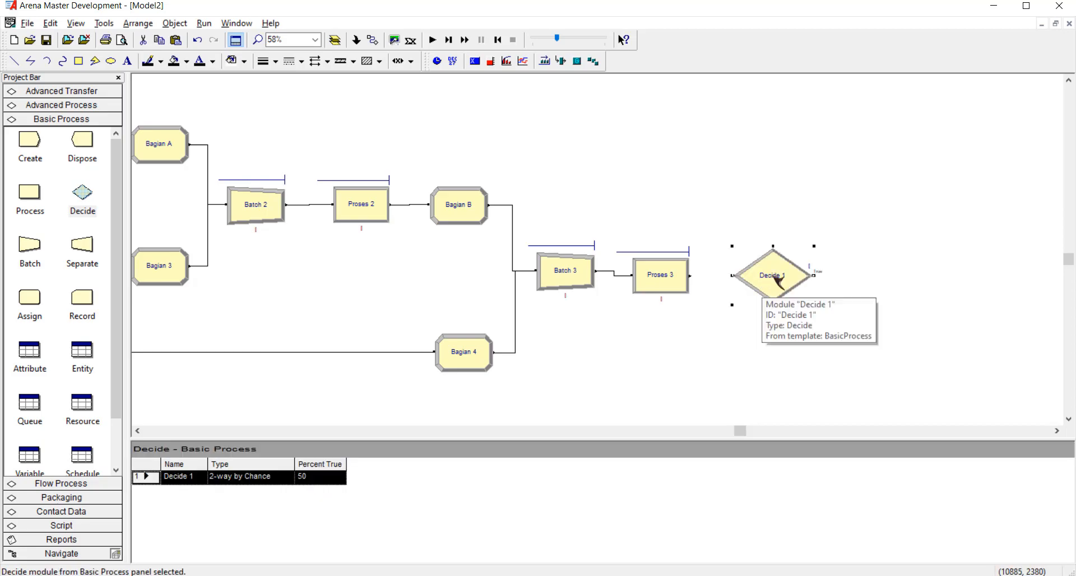
pyautogui.doubleClick(776, 276)
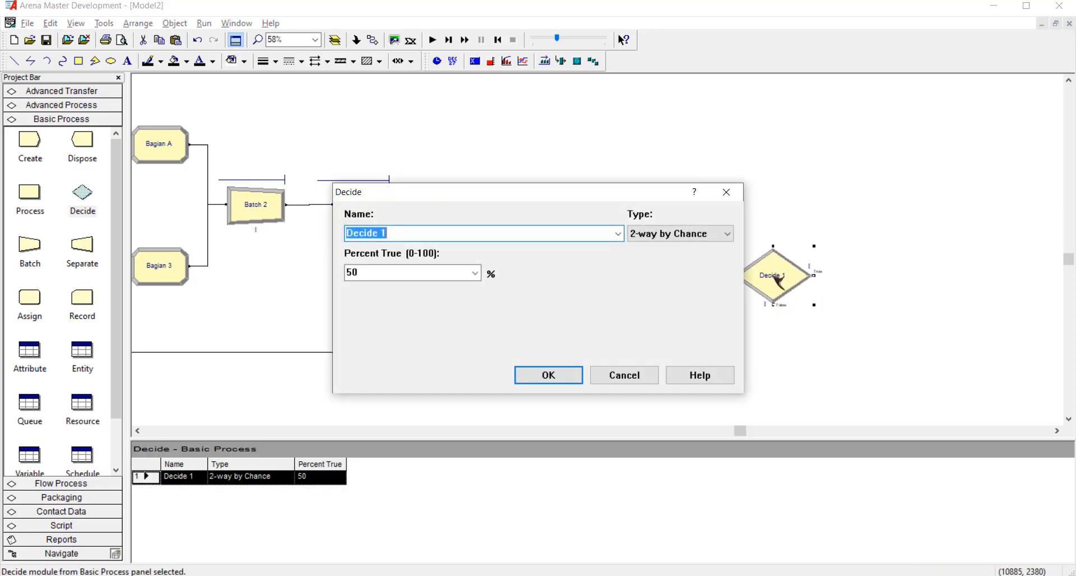
pyautogui.write('Inspeksi')
pyautogui.click(426, 278)
pyautogui.doubleClick(426, 279)
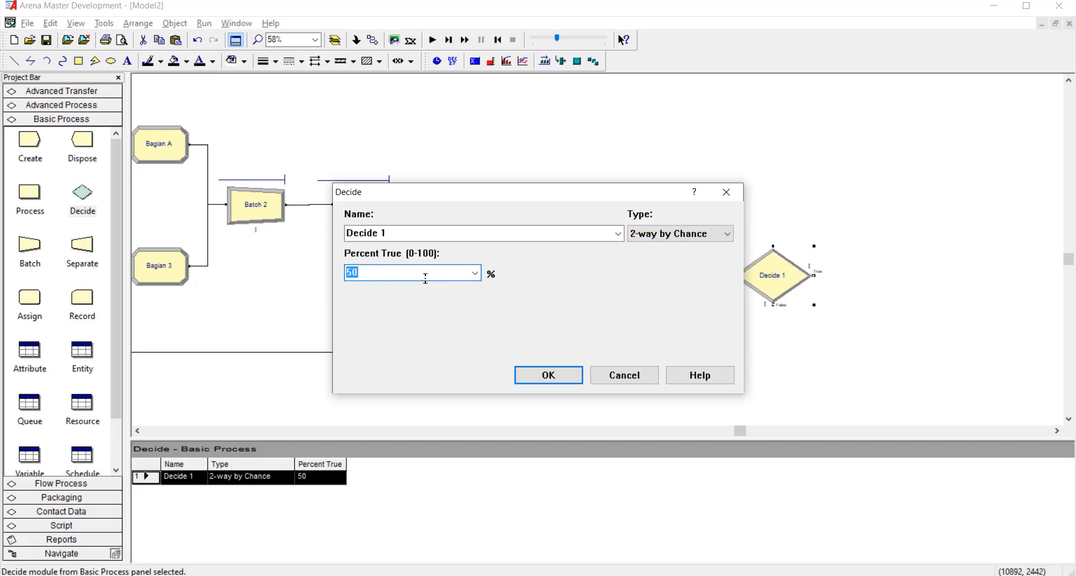
pyautogui.write('97')
pyautogui.click(547, 375)
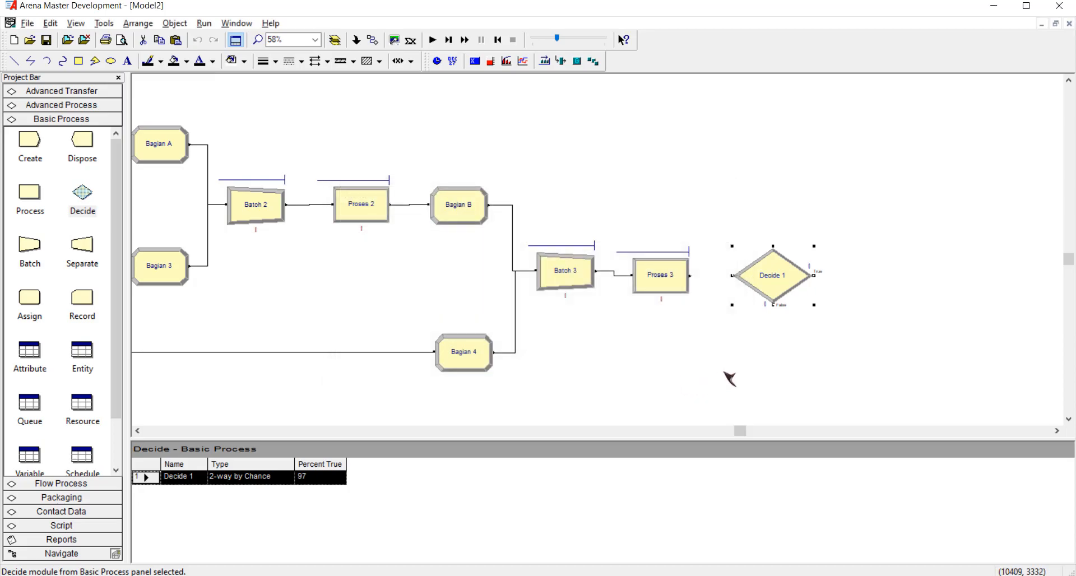
# Connect the output of Proses 3 to the input of the Decide module.
pyautogui.click(729, 378)
pyautogui.click(372, 40)
pyautogui.click(690, 275)
pyautogui.click(734, 275)
pyautogui.click(730, 361)
# Connect the False output of the Decide module back to the input of Proses 2 as the rework route.
pyautogui.click(1060, 432)
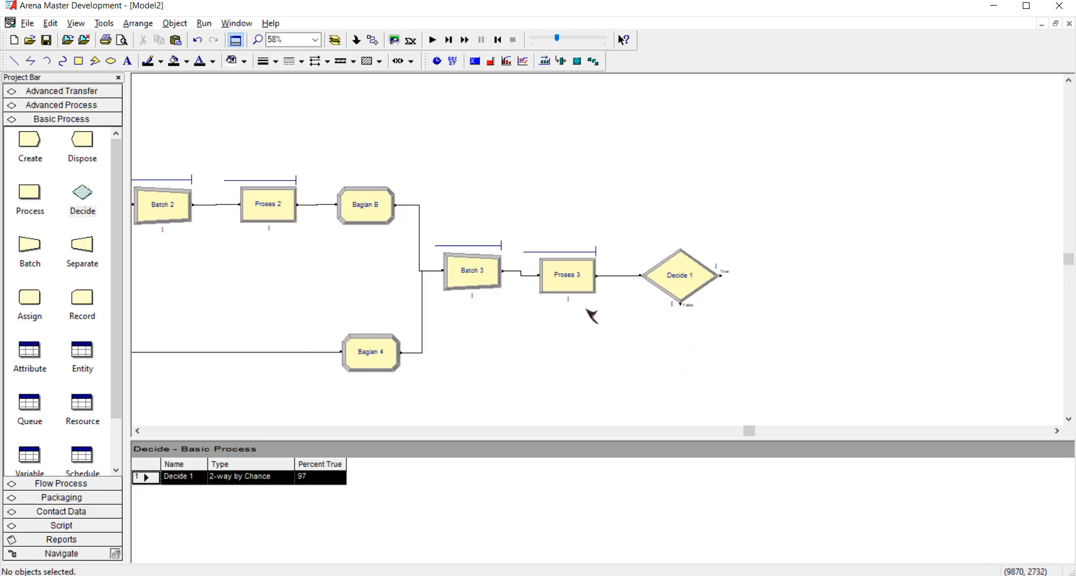
pyautogui.click(372, 40)
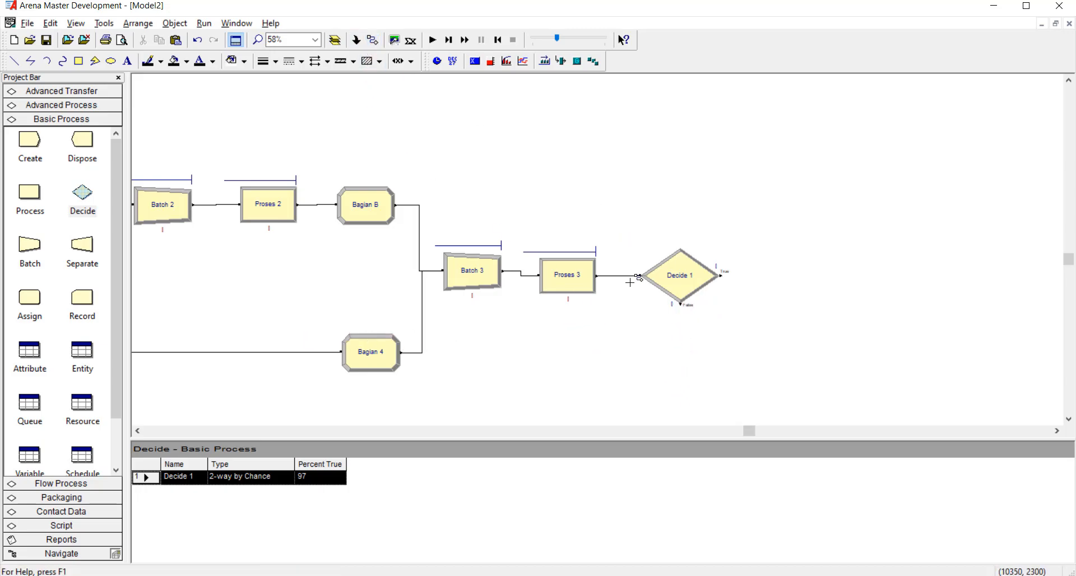
pyautogui.click(681, 304)
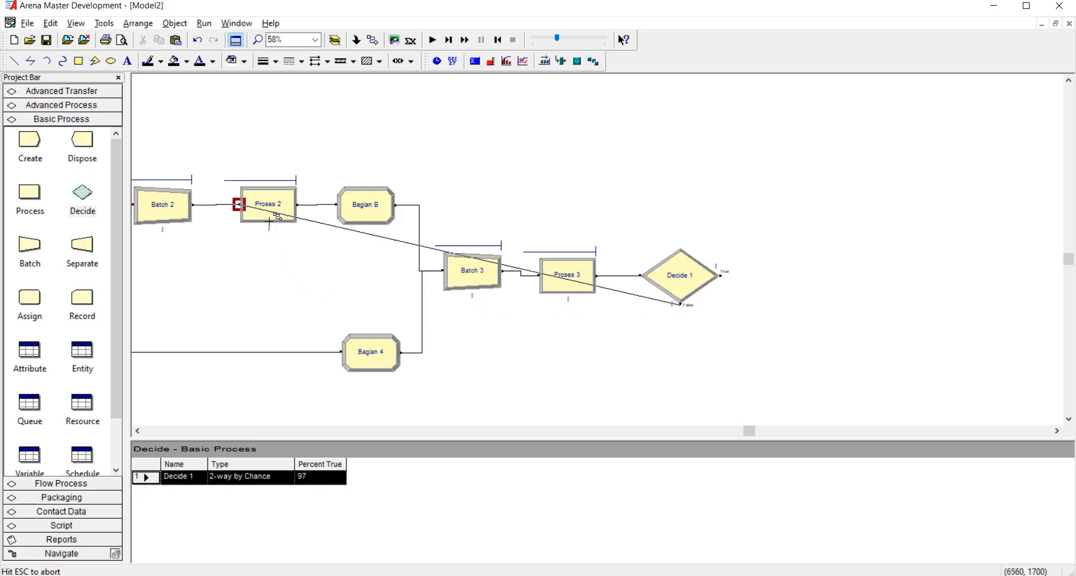
pyautogui.click(239, 205)
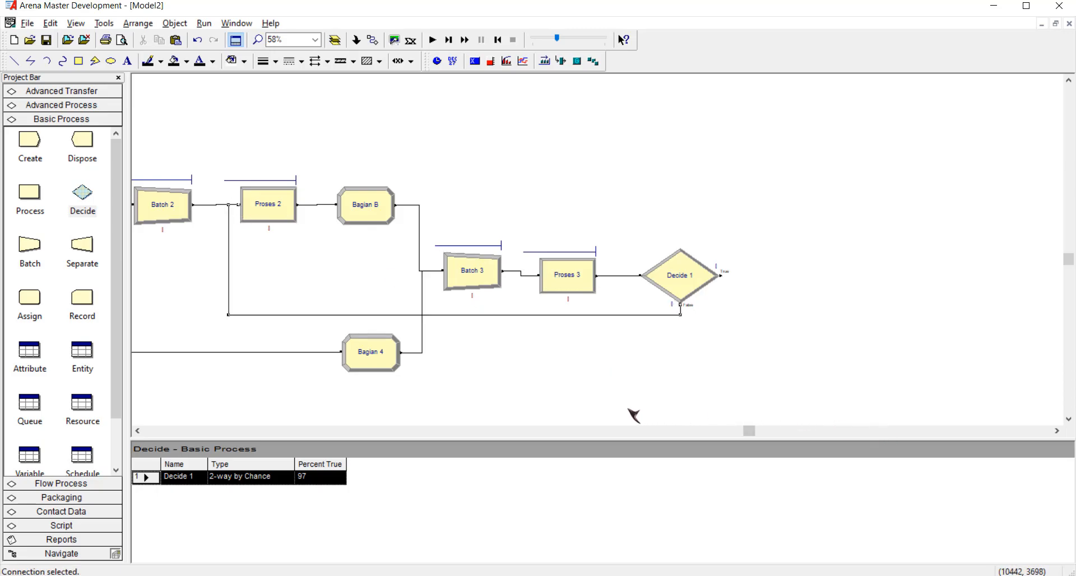
# Place a Process module after the Decide module and name it Proses 4 FINISHING.
pyautogui.click(1056, 430)
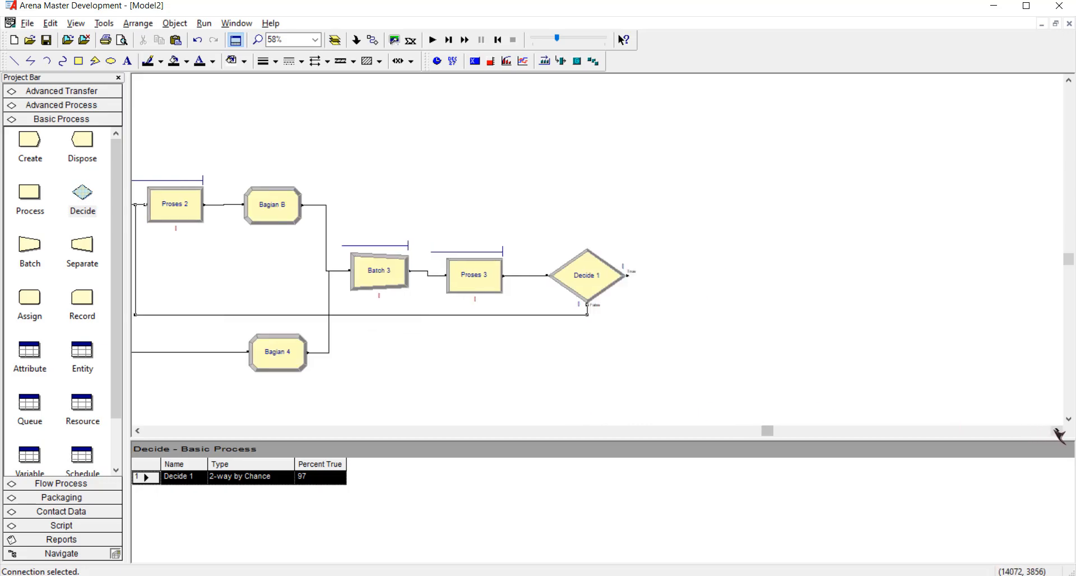
pyautogui.click(595, 387)
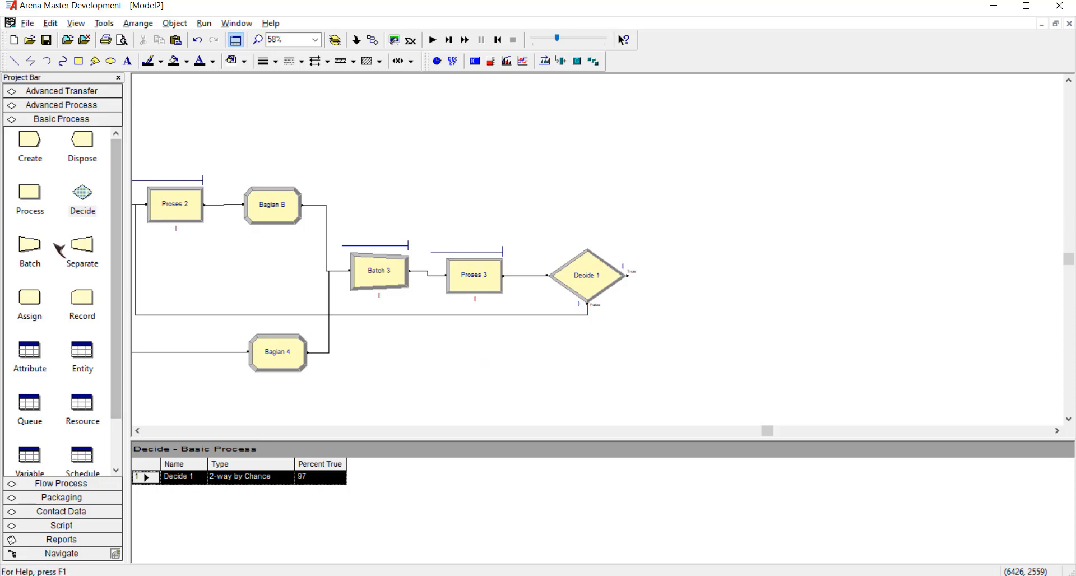
pyautogui.moveTo(31, 199); pyautogui.dragTo(681, 274)
pyautogui.doubleClick(716, 277)
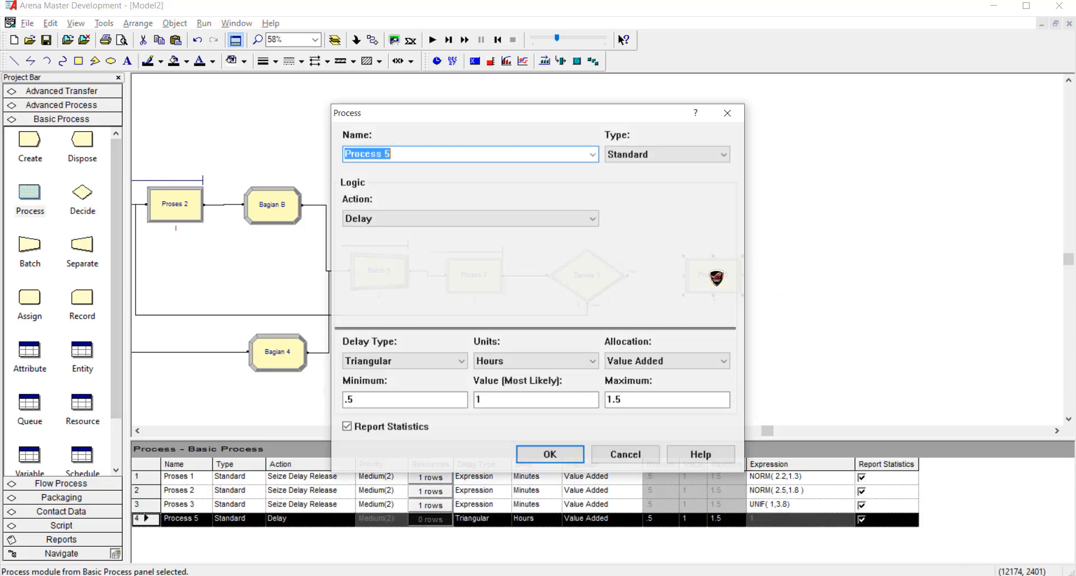
pyautogui.write('Pro')
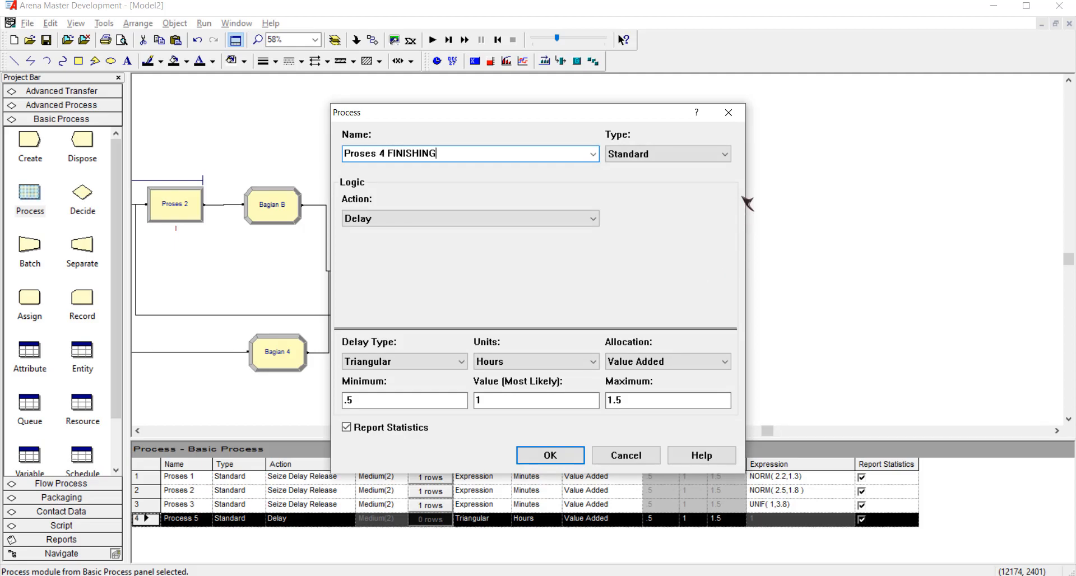
# Set the Proses 4 FINISHING action to Seize Delay Release and add the resource Operator 4 with quantity 1.
pyautogui.click(558, 222)
pyautogui.click(507, 256)
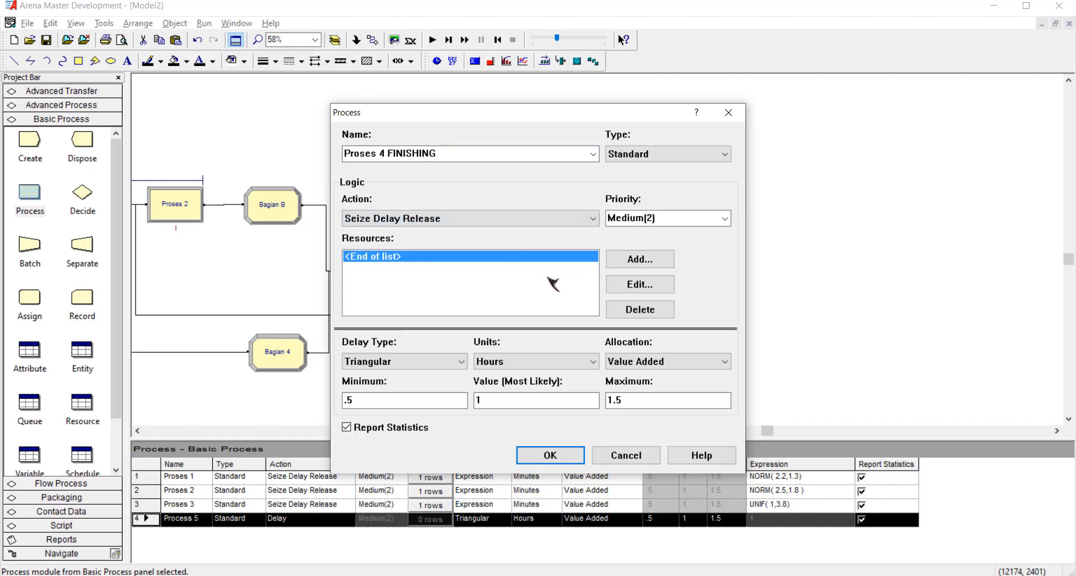
pyautogui.click(639, 260)
pyautogui.doubleClick(456, 285)
pyautogui.write('Operator 4')
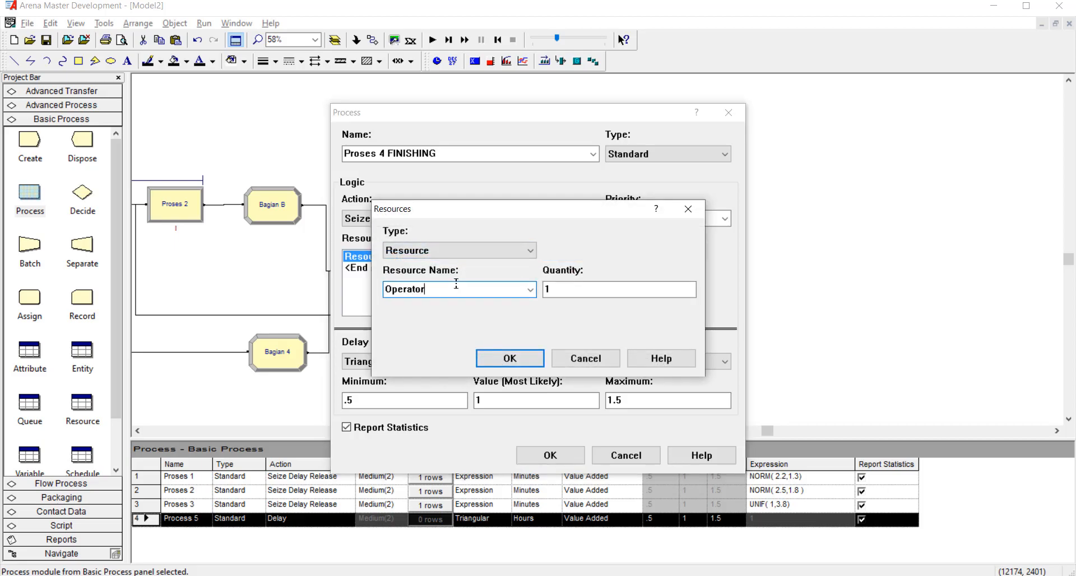
pyautogui.click(510, 359)
# Set the delay type to Expression and the units to Minutes, checking the Proses 4 distribution in the Word exam document.
pyautogui.click(418, 363)
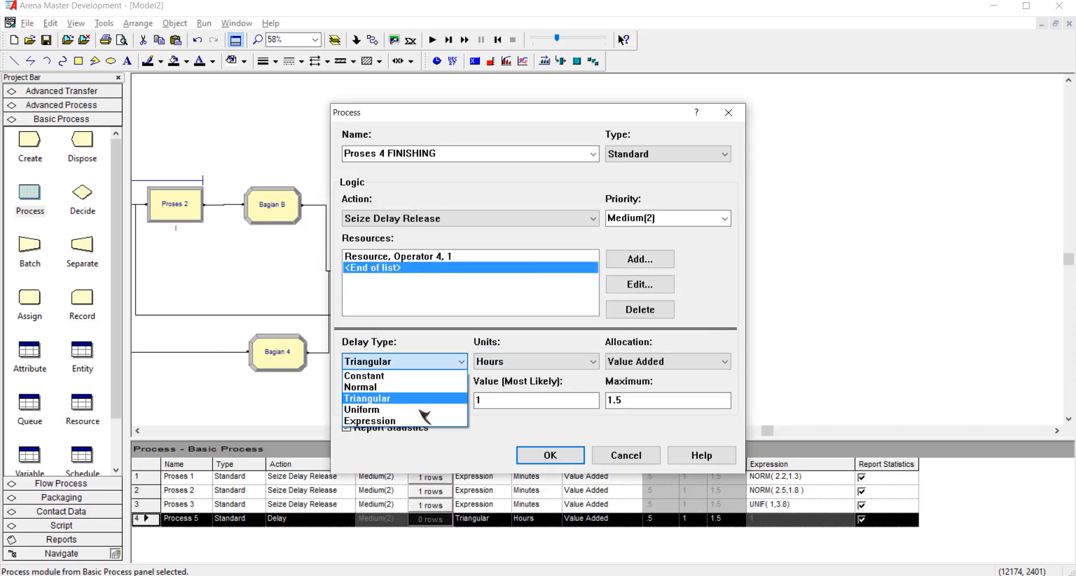
pyautogui.click(421, 425)
pyautogui.click(535, 364)
pyautogui.click(540, 386)
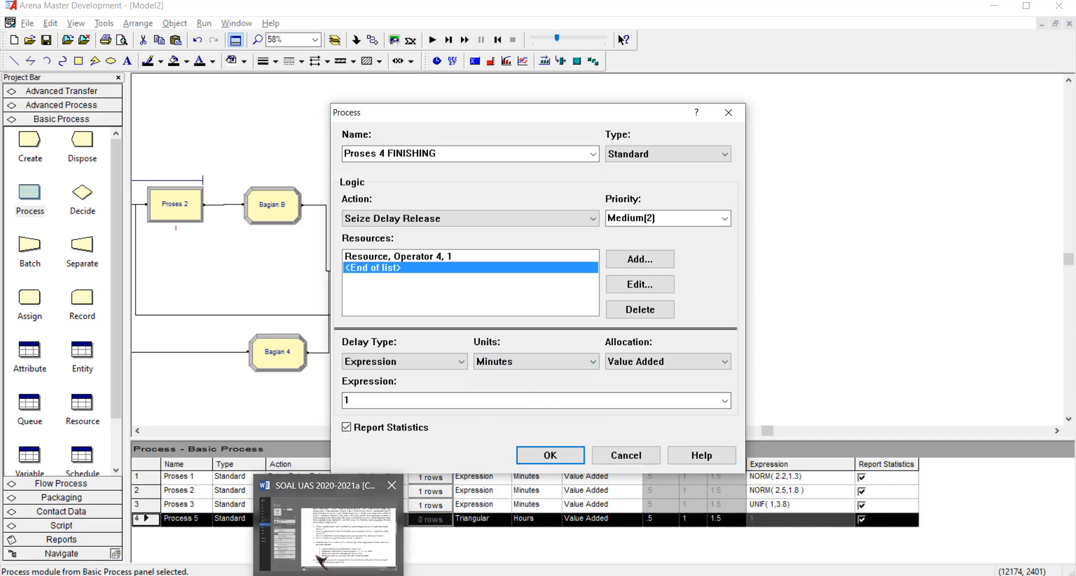
pyautogui.click(320, 537)
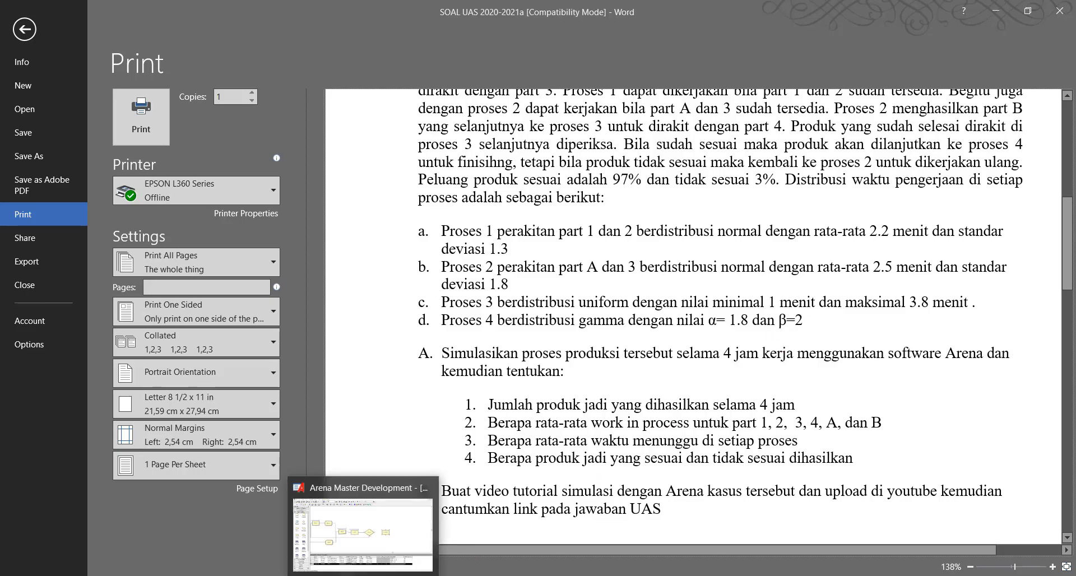
pyautogui.click(356, 541)
pyautogui.click(515, 363)
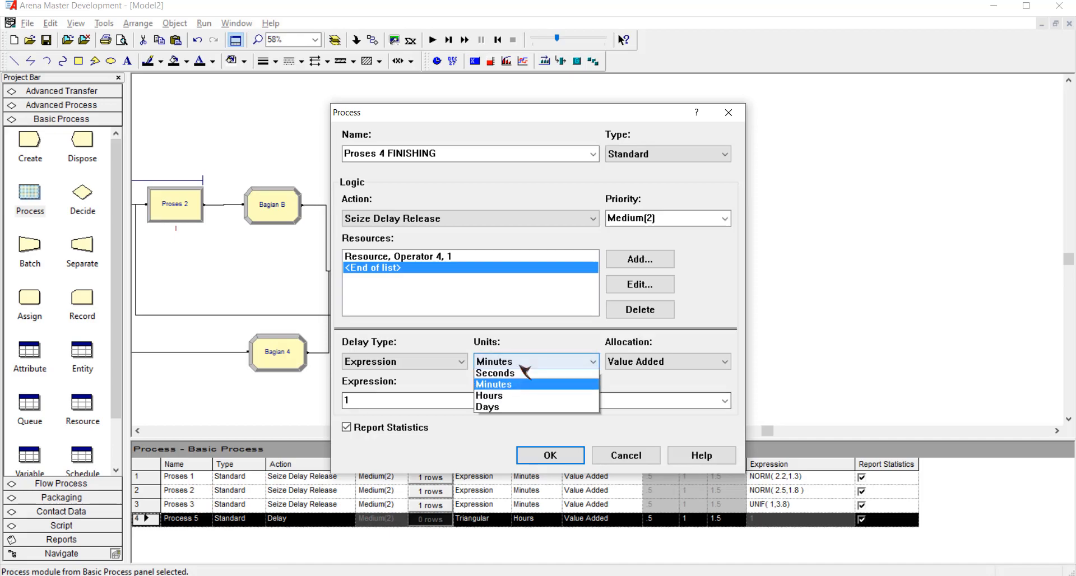
pyautogui.click(523, 366)
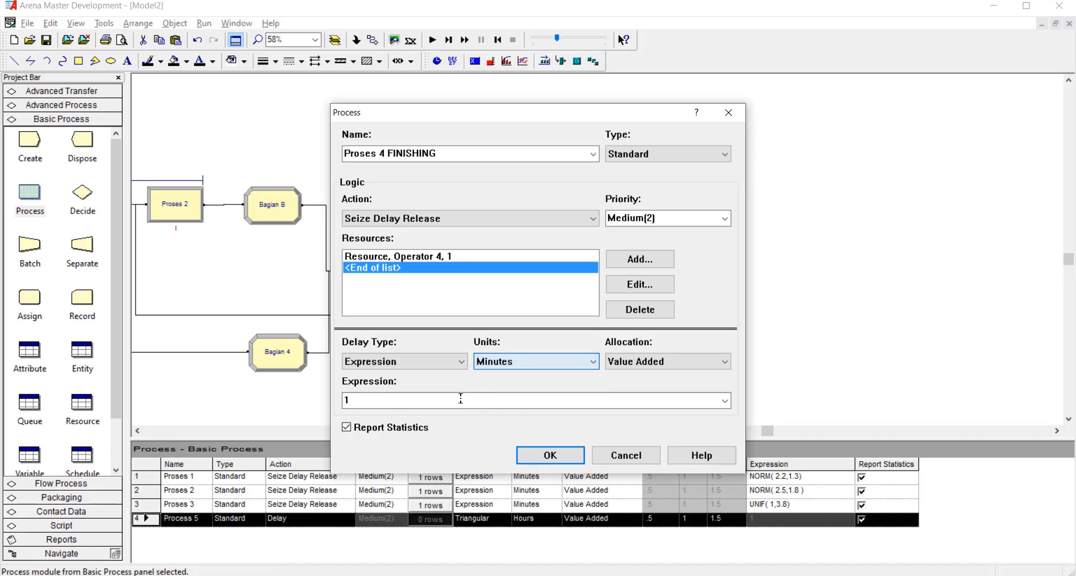
# Use the gamma distribution as the delay expression, with 2 for Beta and 1.8 for Alpha.
pyautogui.click(726, 400)
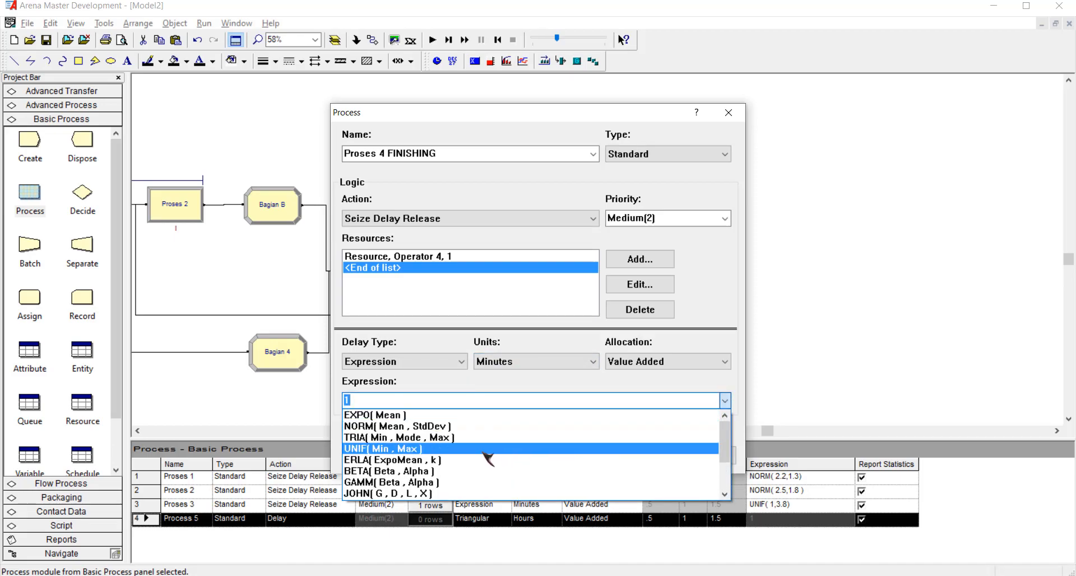
pyautogui.click(443, 486)
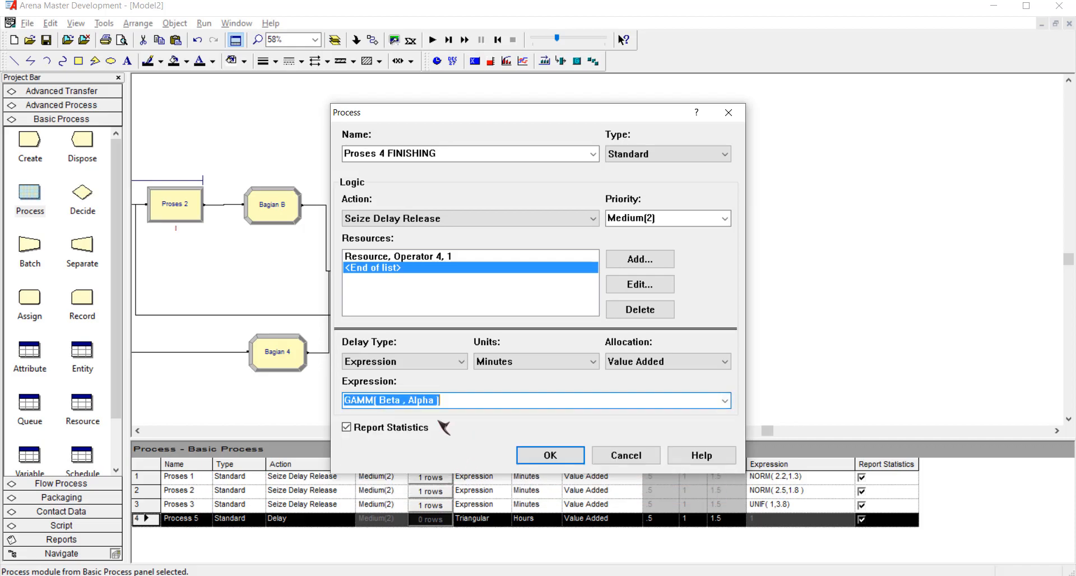
pyautogui.click(437, 401)
pyautogui.hotkey('ctrl', 'shift', 'Left')
pyautogui.hotkey('ctrl', 'shift', 'Left')
pyautogui.hotkey('ctrl', 'shift', 'Left')
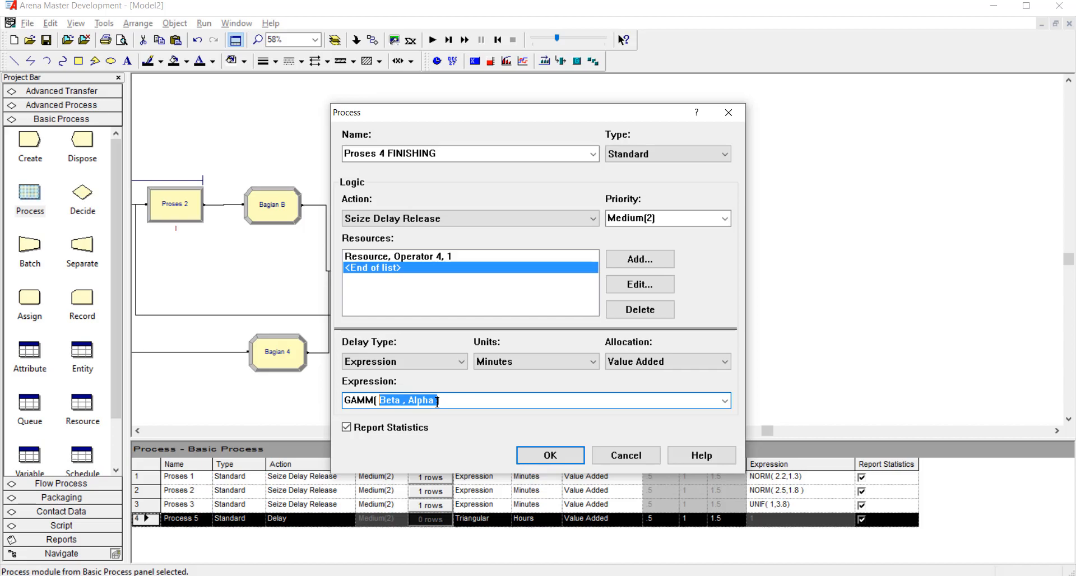
pyautogui.press('BackSpace')
pyautogui.write('2')
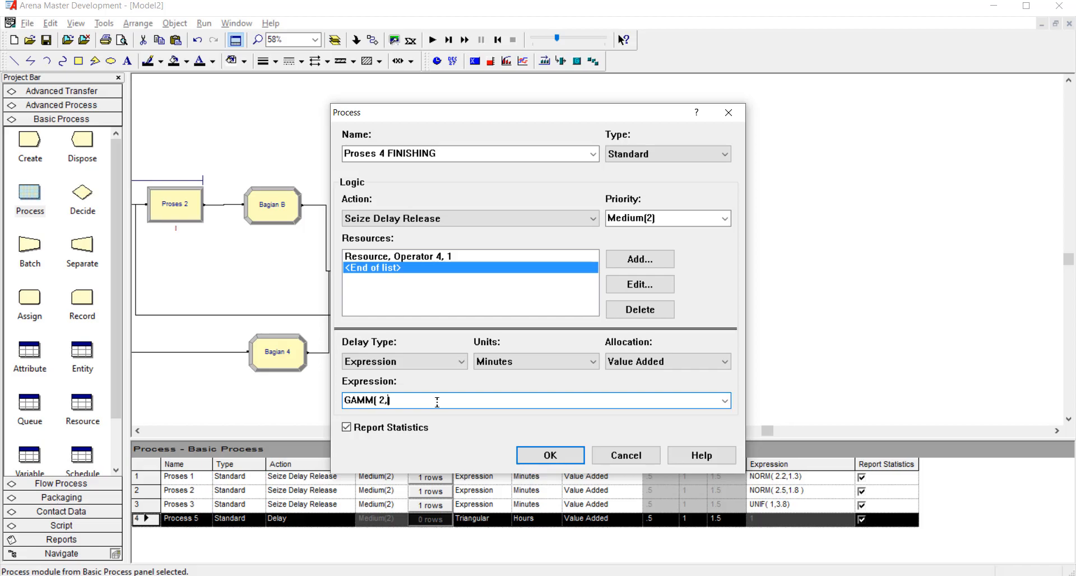
pyautogui.write(',1.8')
# Check the gamma parameter order, complete the expression as GAMM( 2,1.8) and confirm the Proses 4 FINISHING settings.
pyautogui.moveTo(329, 575)
pyautogui.moveTo(309, 542)
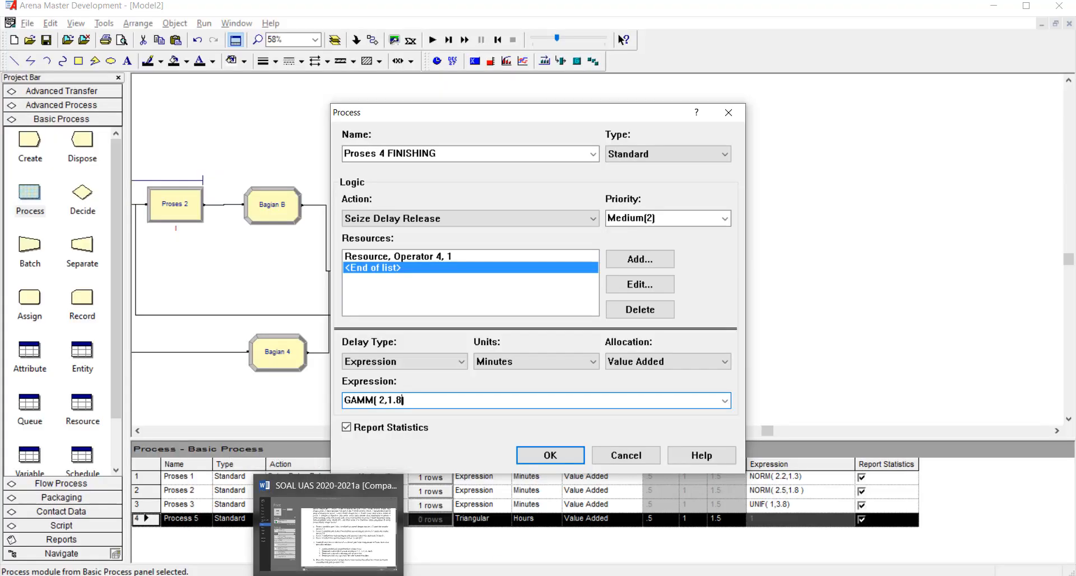
pyautogui.click(725, 401)
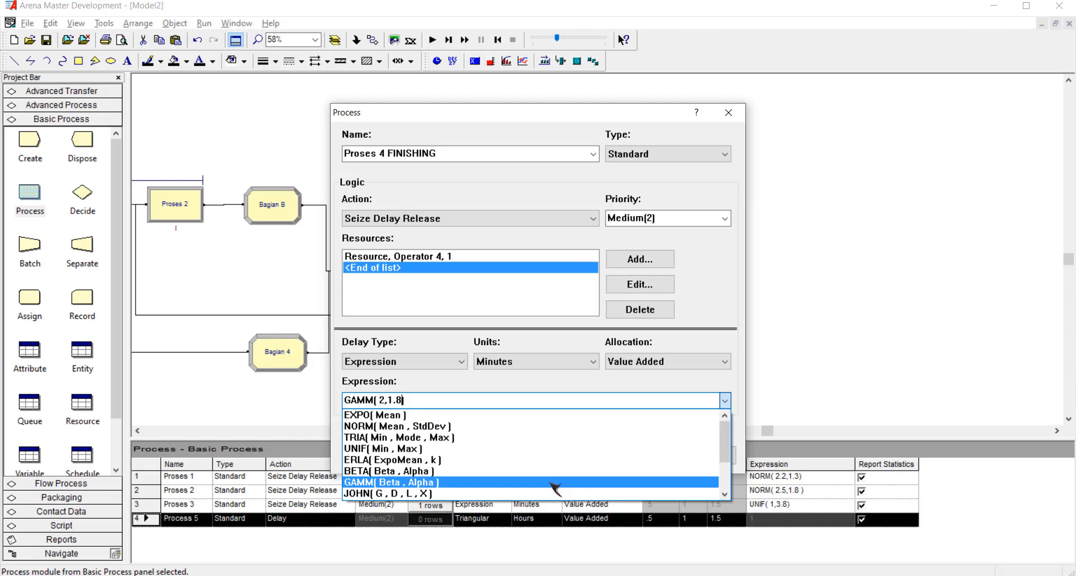
pyautogui.click(681, 398)
pyautogui.write(')')
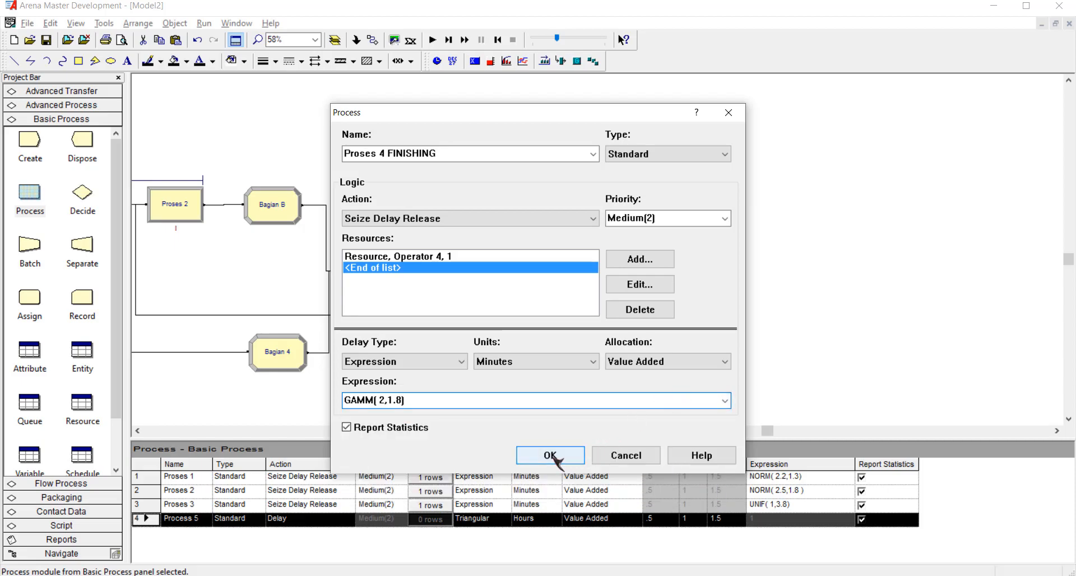
pyautogui.click(550, 455)
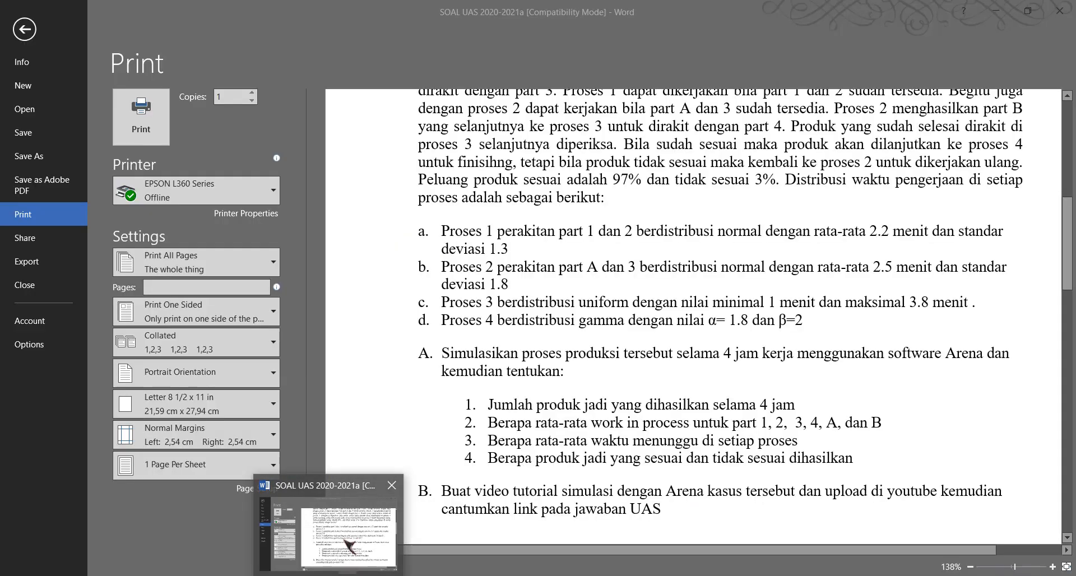
# Consult the flowchart in the Word exam document, then return to Arena and connect the Decide module's True output to Proses 4 FINISHING.
pyautogui.click(346, 544)
pyautogui.scroll(-5, 776, 386)
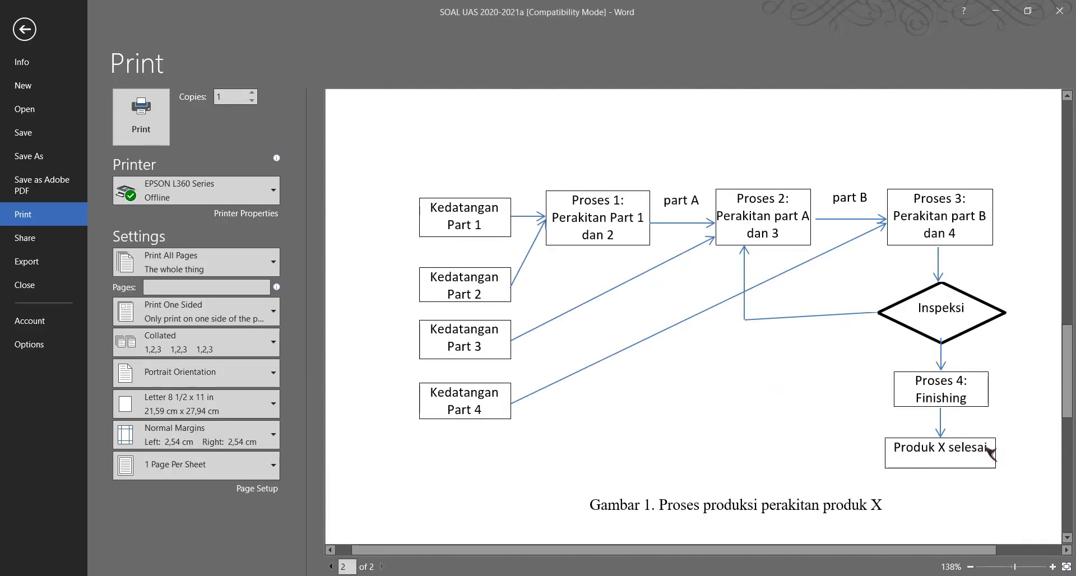
pyautogui.moveTo(364, 575)
pyautogui.click(412, 526)
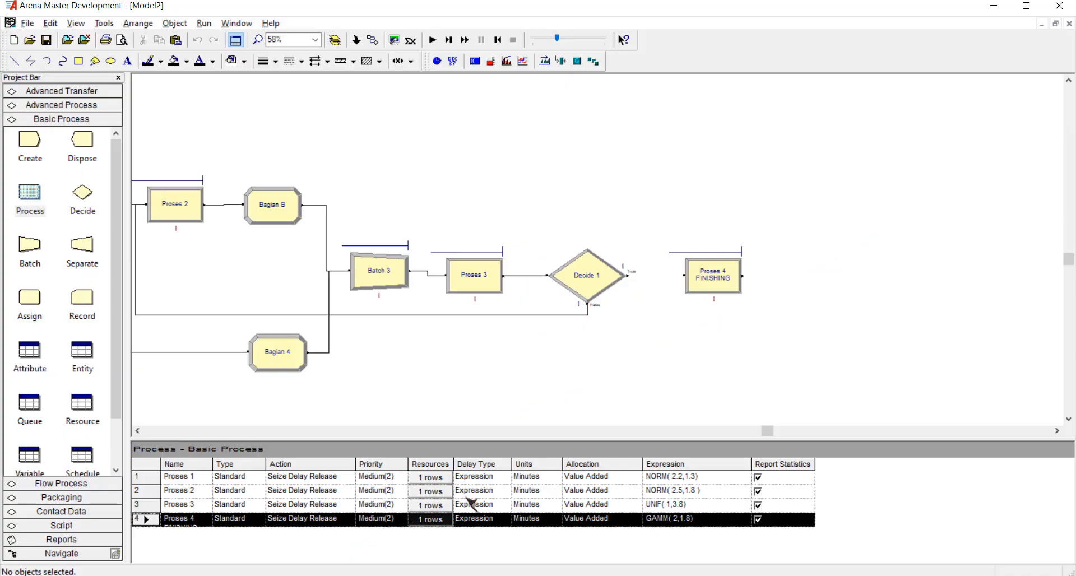
pyautogui.click(372, 41)
pyautogui.click(627, 272)
pyautogui.click(684, 275)
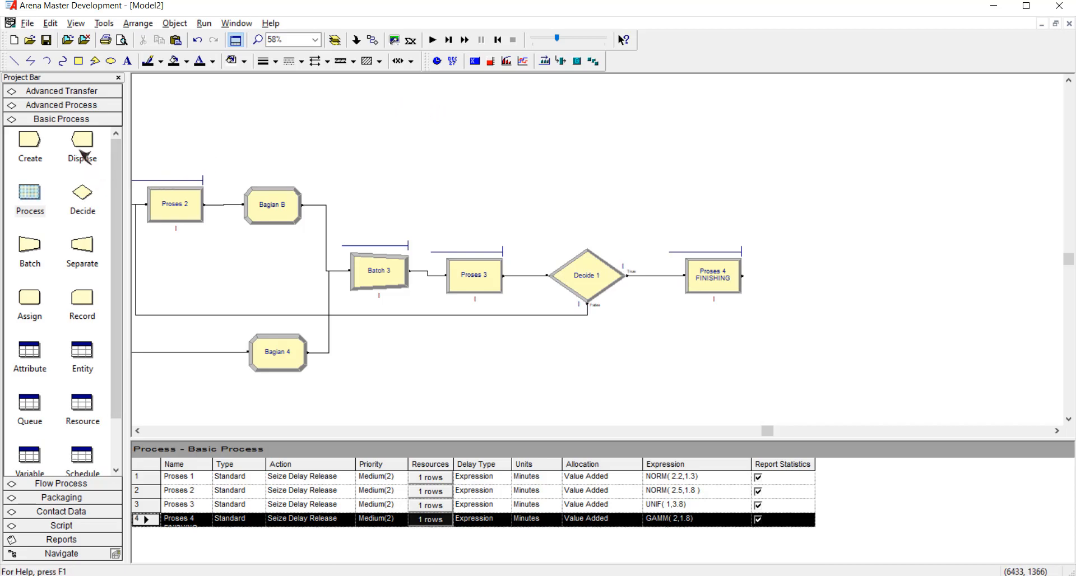
# Place a Dispose module after Proses 4 FINISHING and name it Produk X Selesai.
pyautogui.moveTo(82, 149); pyautogui.dragTo(792, 277)
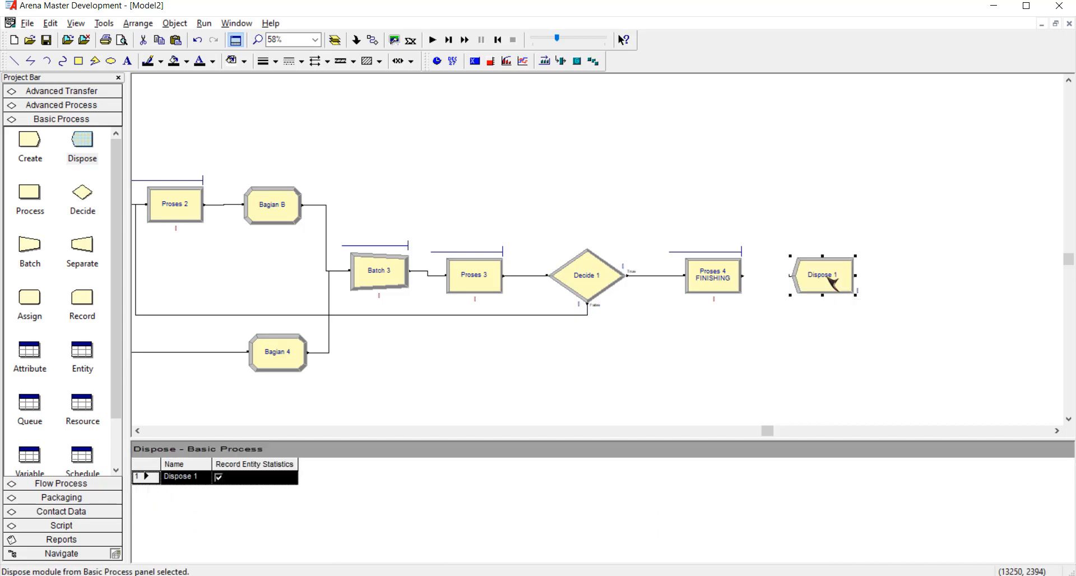
pyautogui.doubleClick(823, 278)
pyautogui.write('Produk X Selesai')
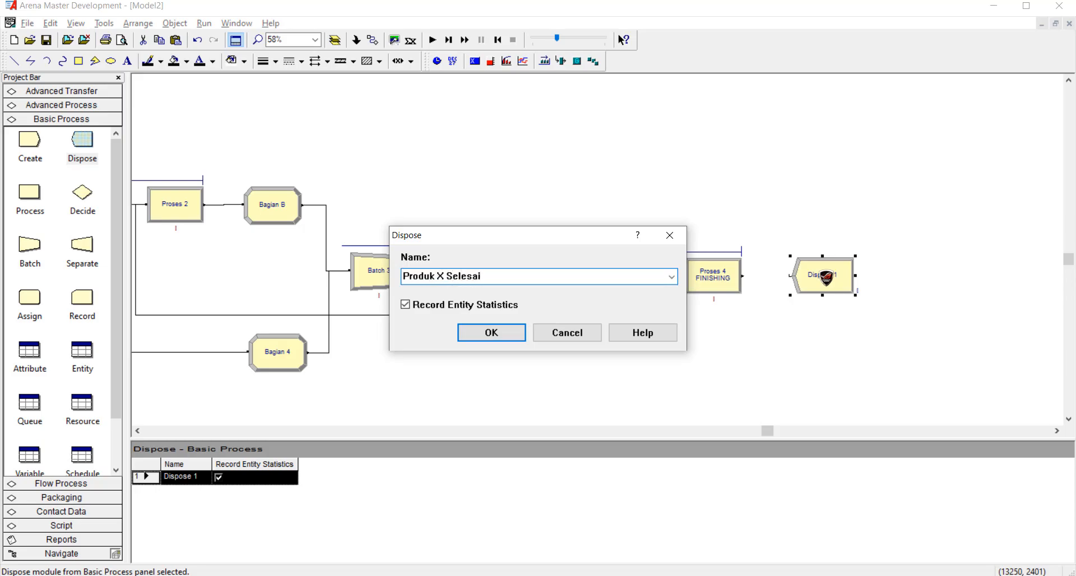
pyautogui.click(493, 335)
# Add a digital 24-hour clock with starting hour 14 above the final modules, from Batch 3 to the Dispose module.
pyautogui.press('*')
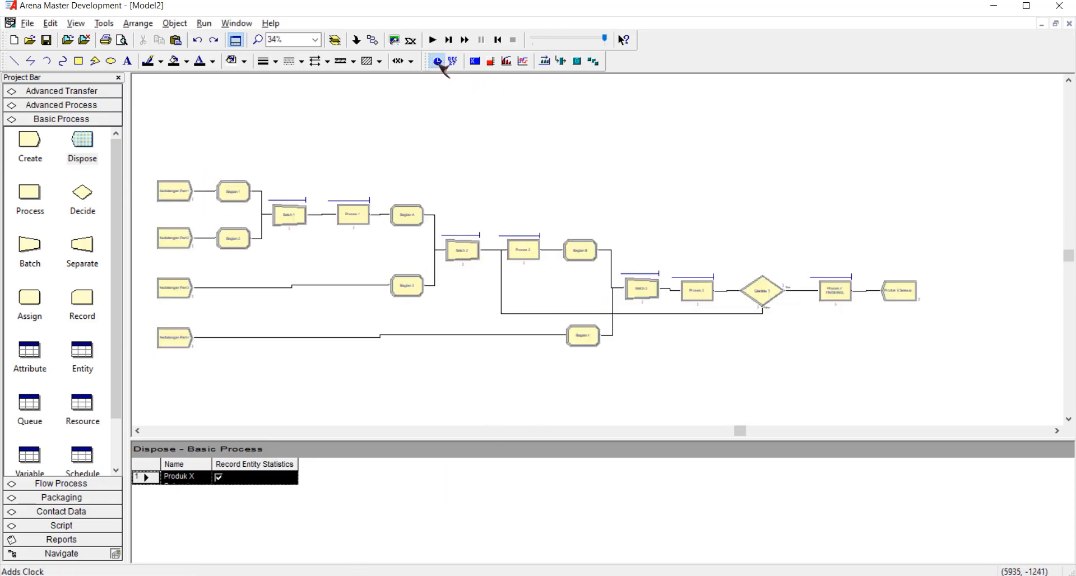
pyautogui.click(437, 60)
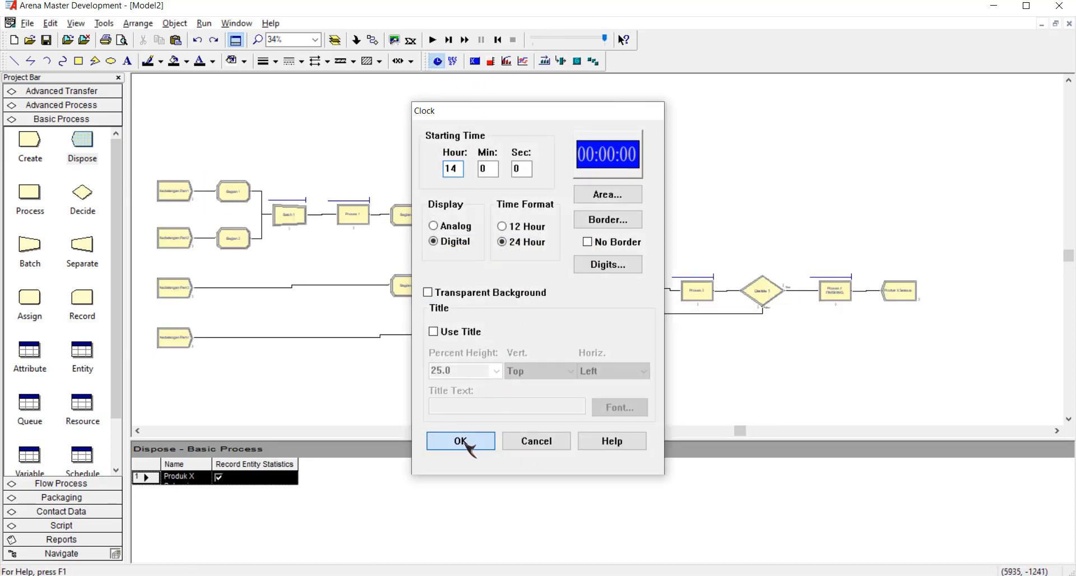
pyautogui.click(462, 442)
pyautogui.moveTo(626, 183); pyautogui.dragTo(897, 254)
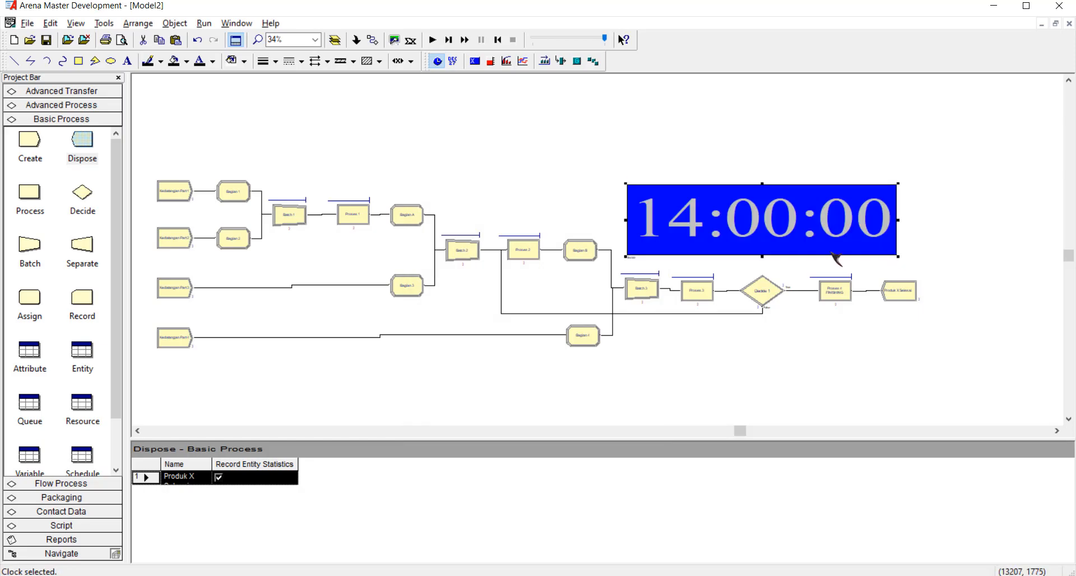
pyautogui.click(559, 163)
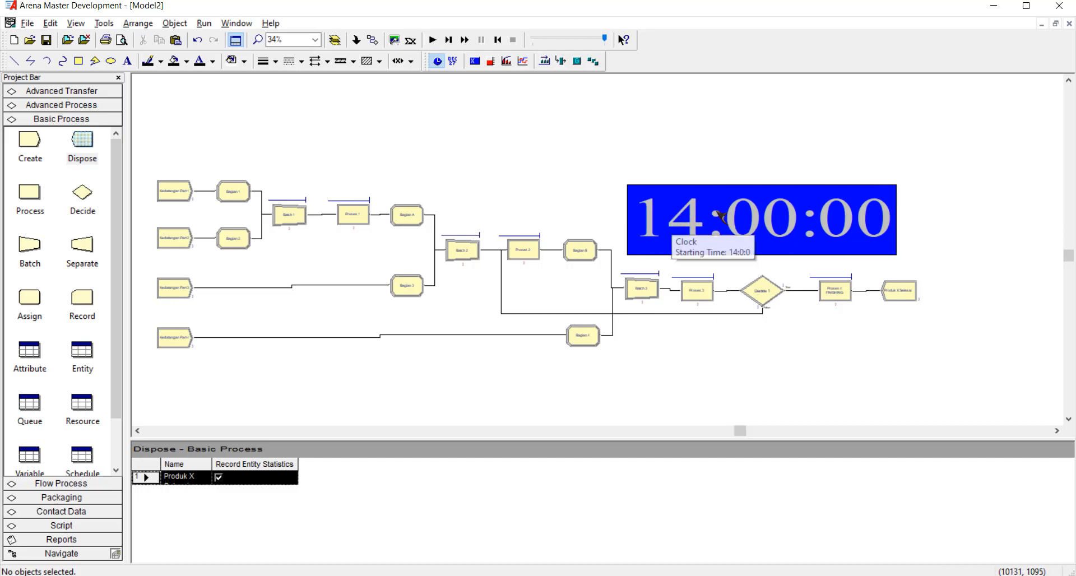
# Configure the run setup with a replication length of 4 hours and base time units of Minutes.
pyautogui.click(204, 23)
pyautogui.click(222, 38)
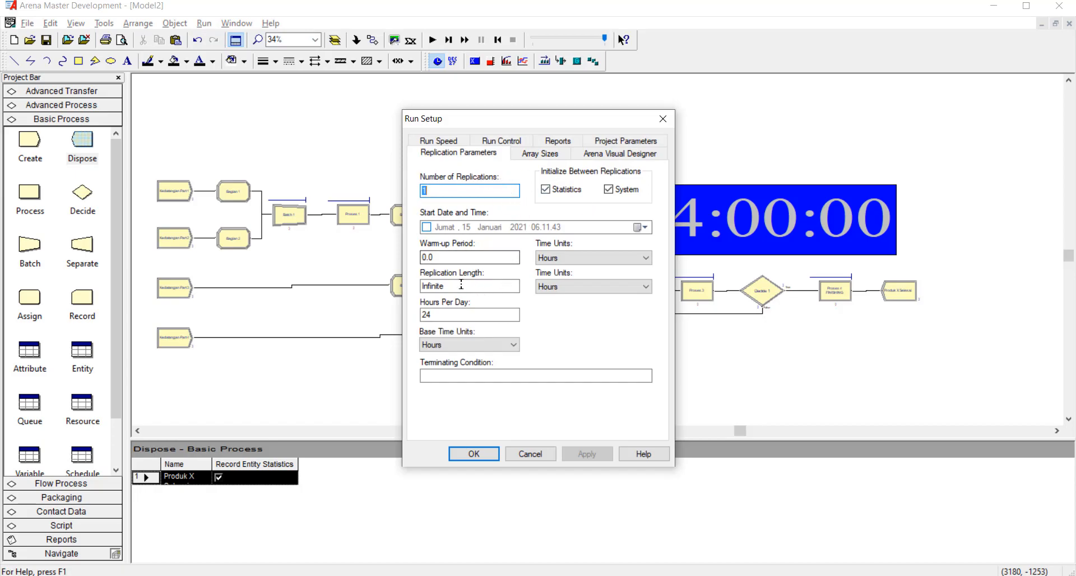
pyautogui.moveTo(422, 287); pyautogui.dragTo(447, 290)
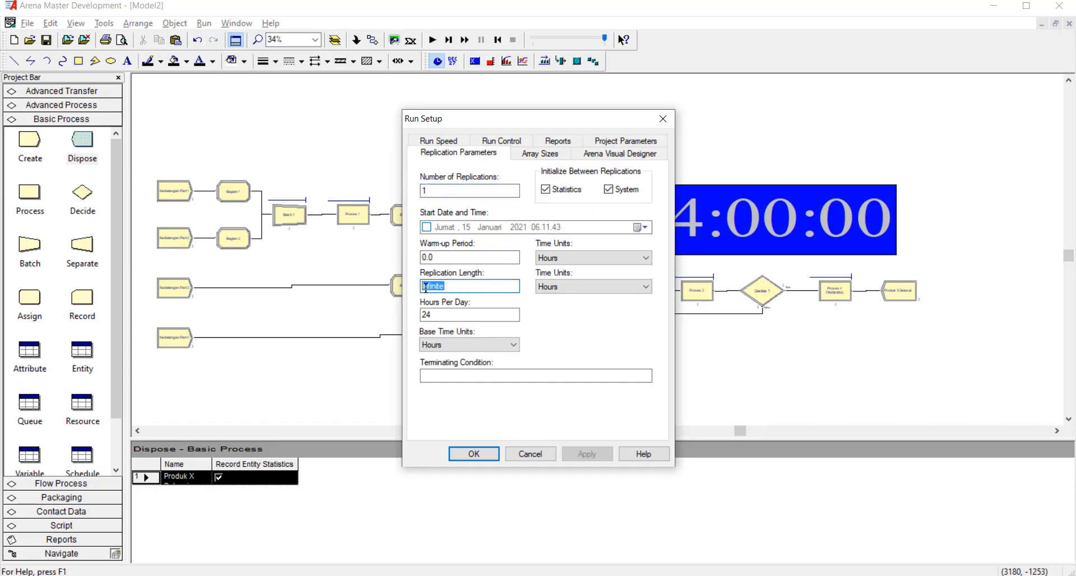
pyautogui.write('4')
pyautogui.click(492, 345)
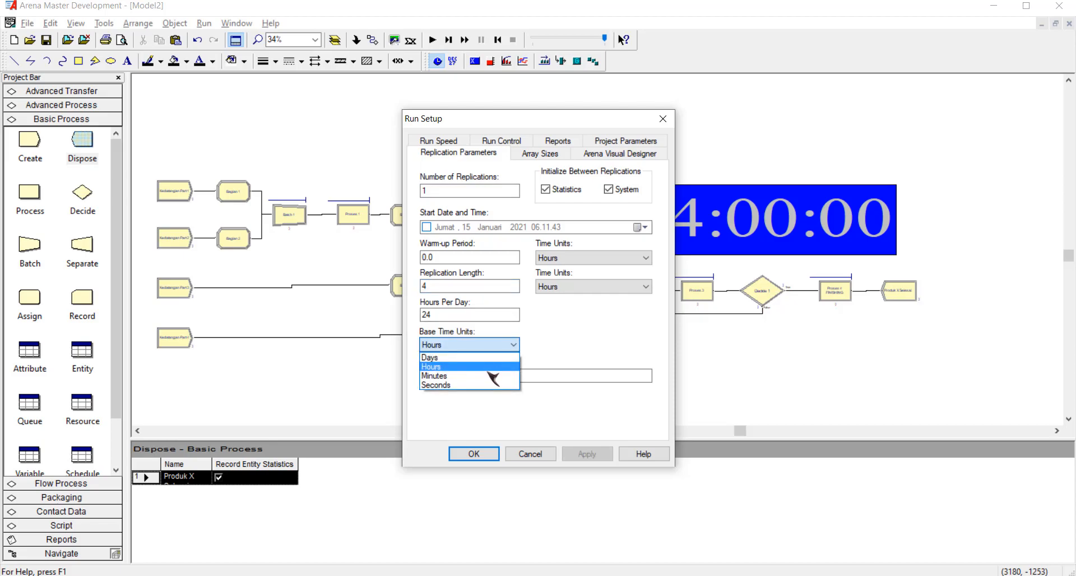
pyautogui.click(488, 375)
pyautogui.click(479, 453)
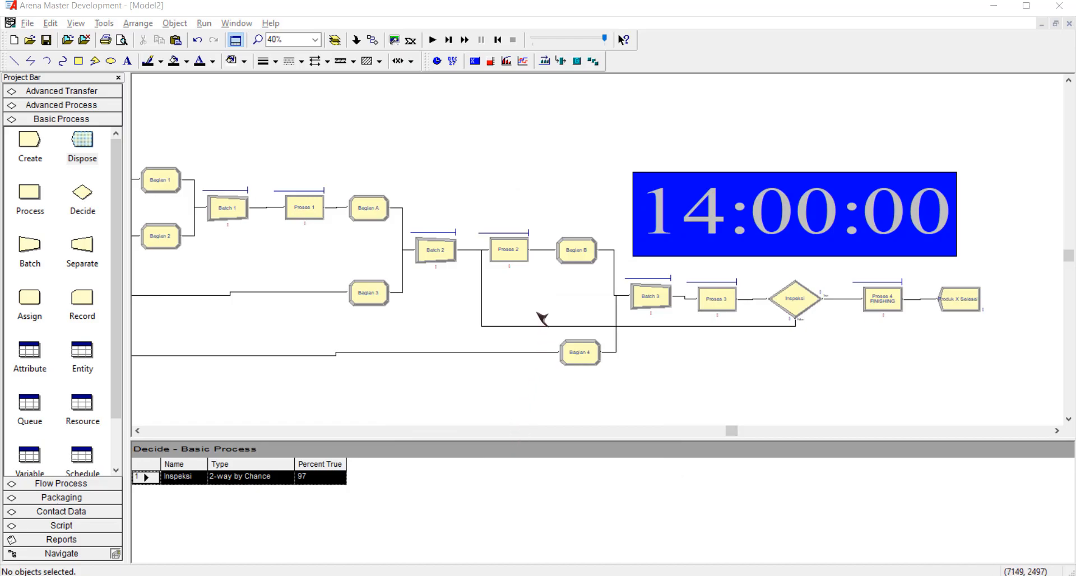
# Review the complete model layout and switch to the Word exam document to read the questions about the simulation results.
pyautogui.click(138, 433)
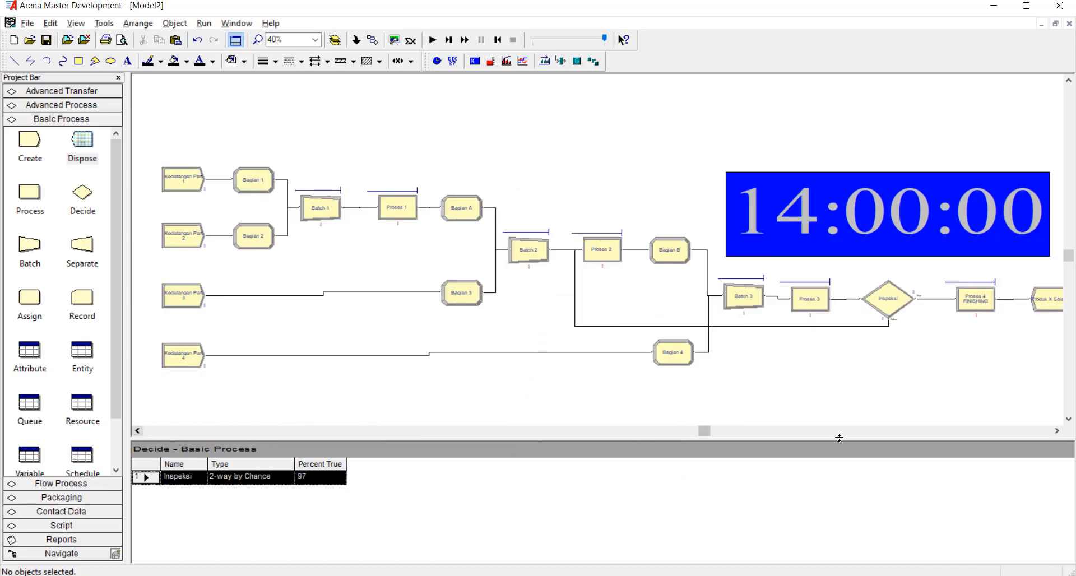
pyautogui.click(1056, 430)
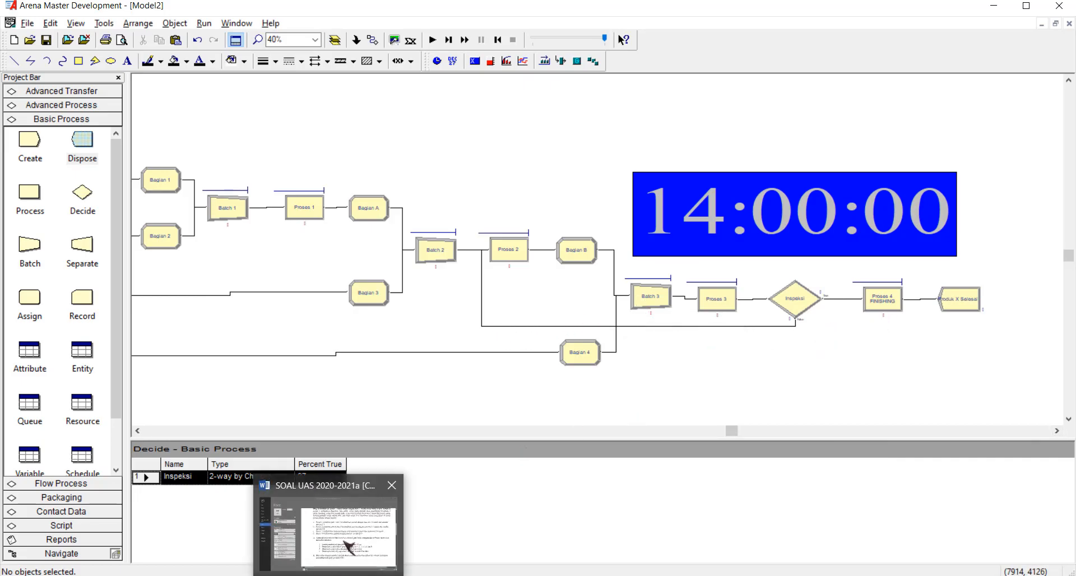
pyautogui.click(345, 558)
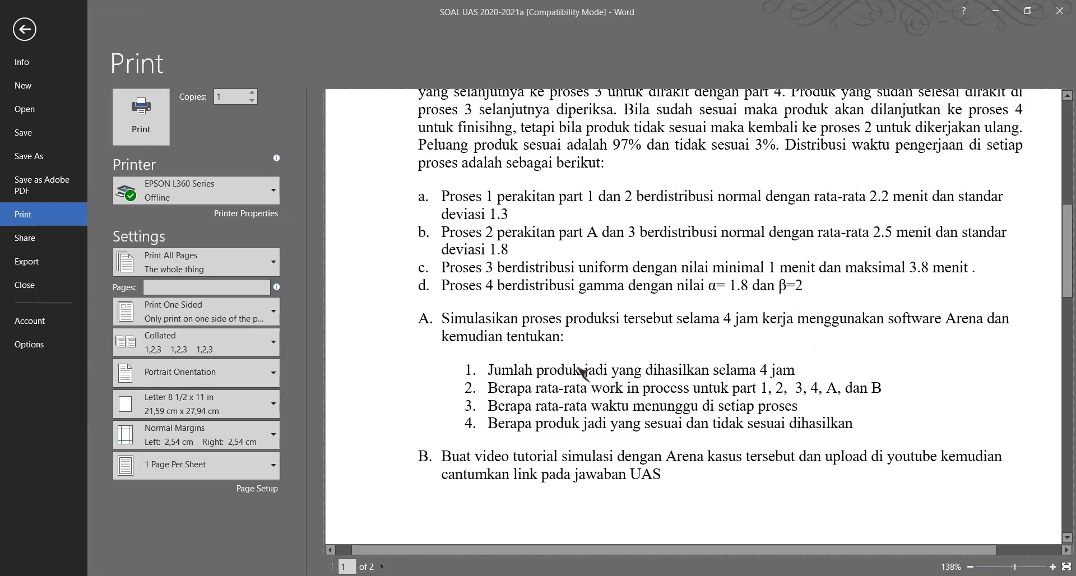
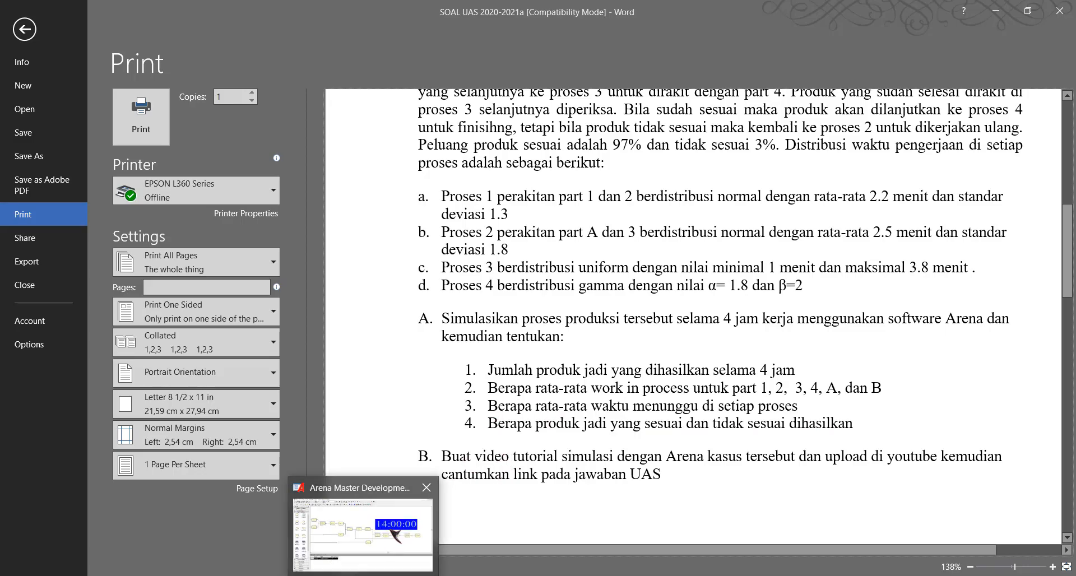
# Switch to Arena and add a variable display for Inspeksi.NumberOut False below the Proses 3 and Inspeksi modules.
pyautogui.click(395, 538)
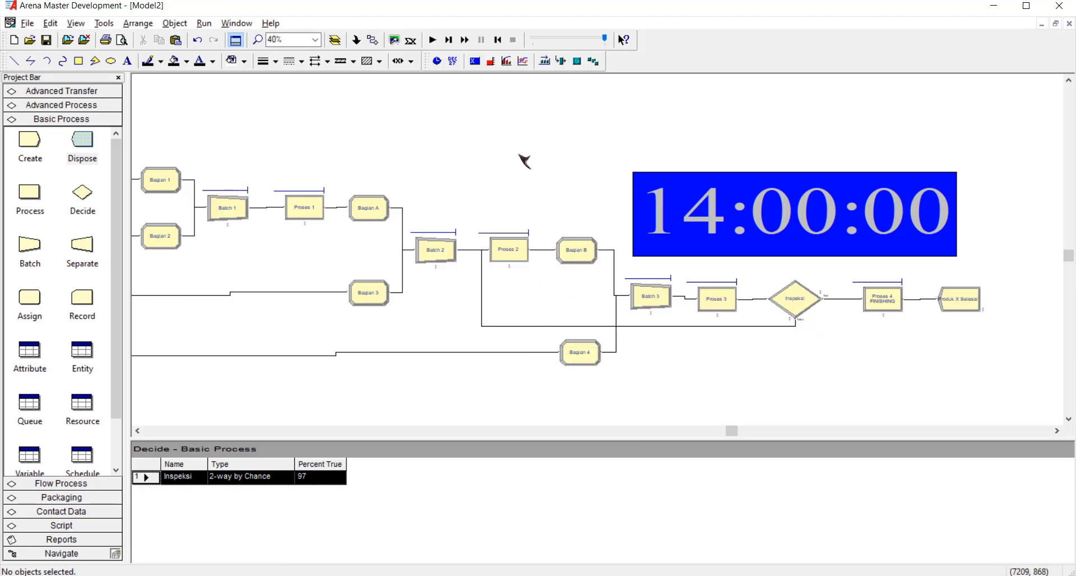
pyautogui.click(475, 61)
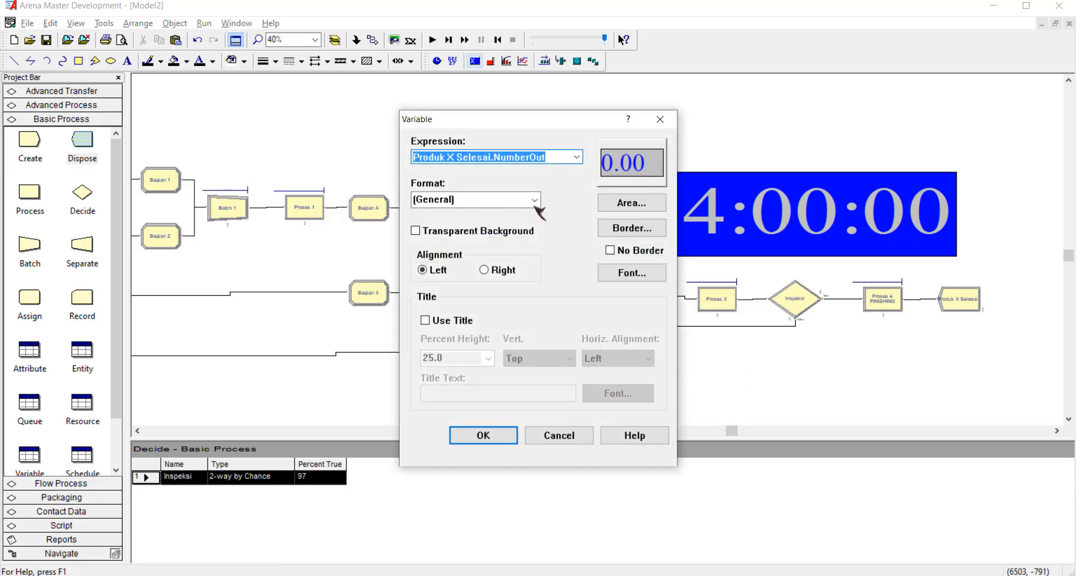
pyautogui.click(576, 157)
pyautogui.scroll(1, 531, 245)
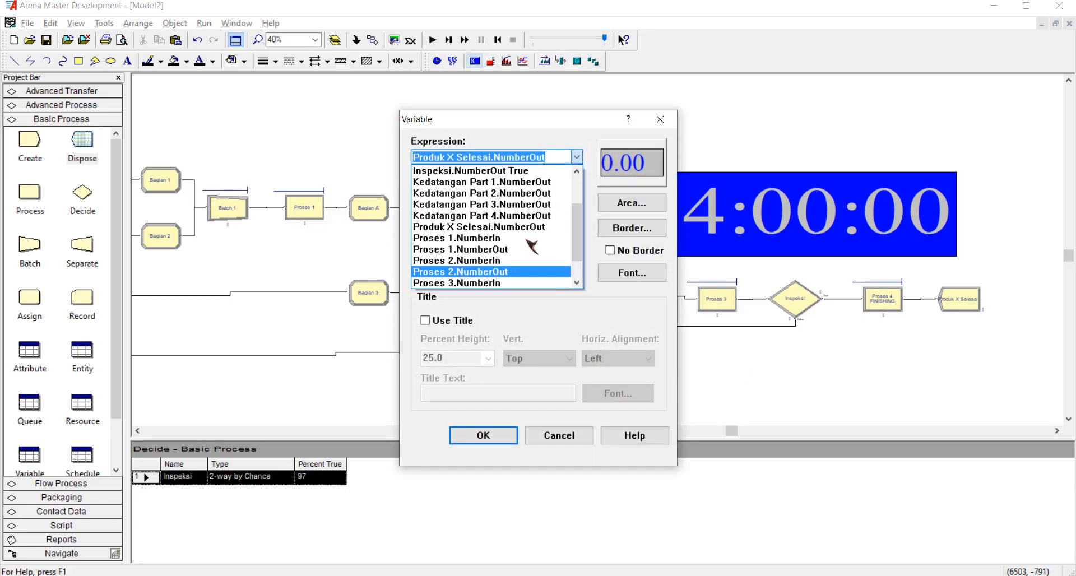
pyautogui.scroll(2, 531, 245)
pyautogui.scroll(-3, 526, 246)
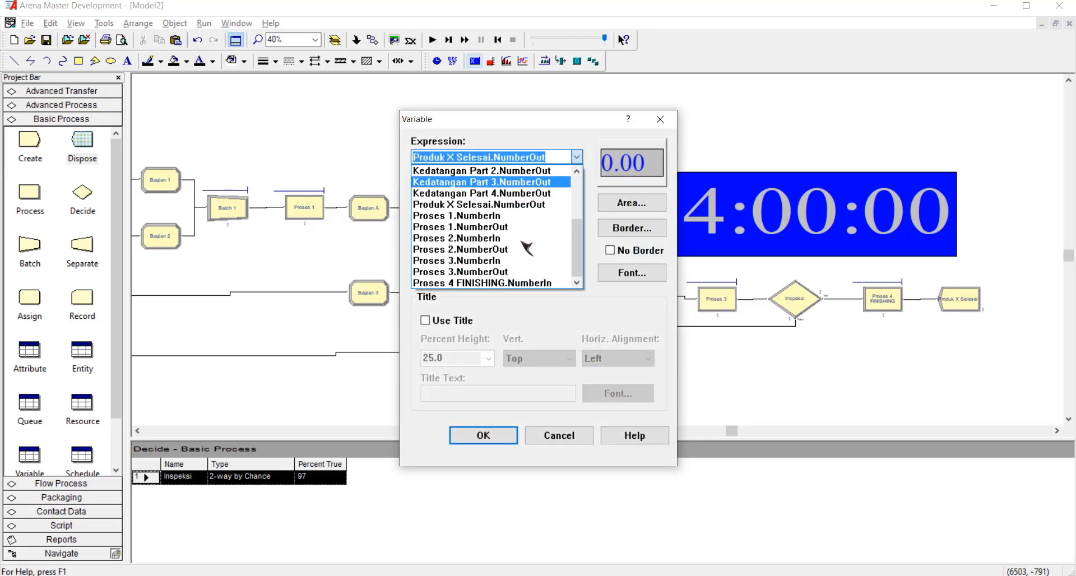
pyautogui.scroll(3, 524, 254)
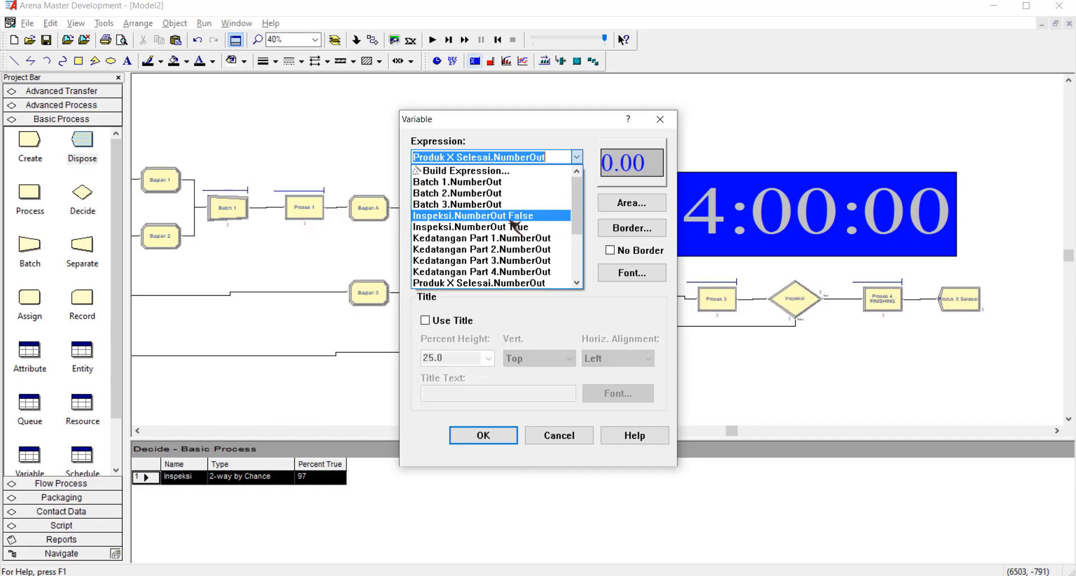
pyautogui.click(511, 218)
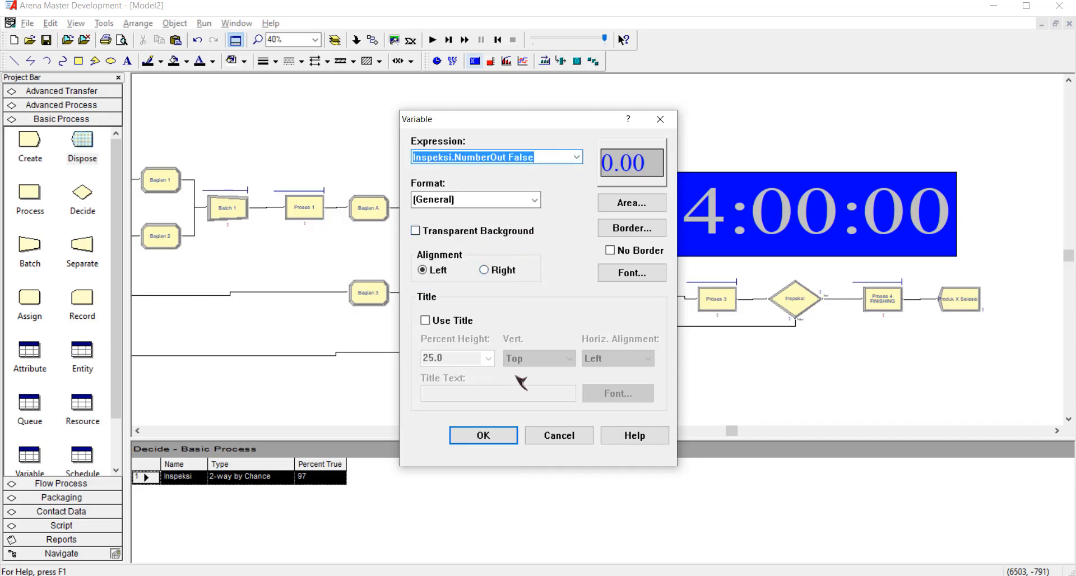
pyautogui.click(491, 437)
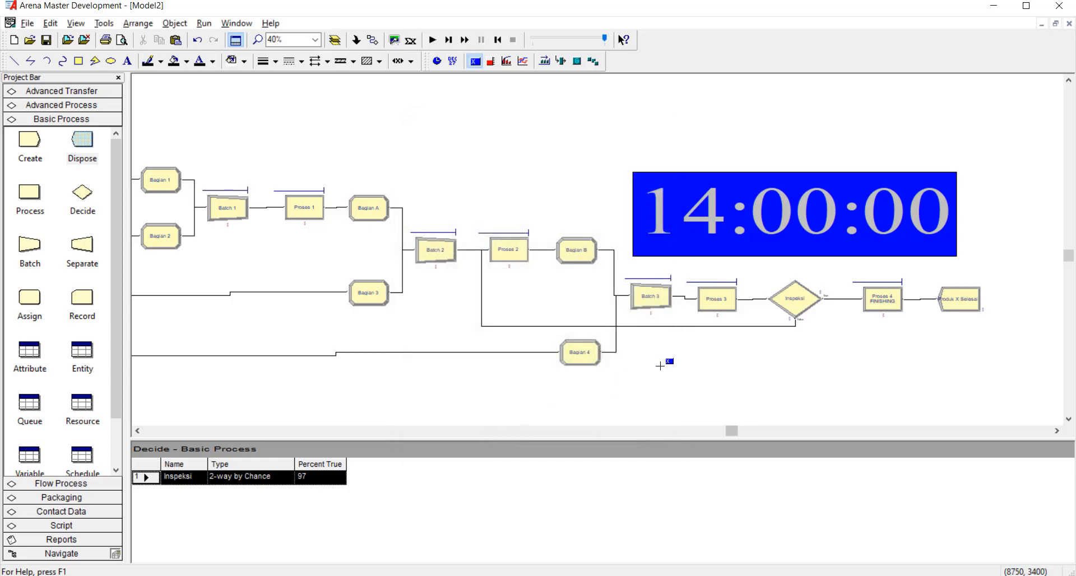
pyautogui.moveTo(689, 352); pyautogui.dragTo(813, 400)
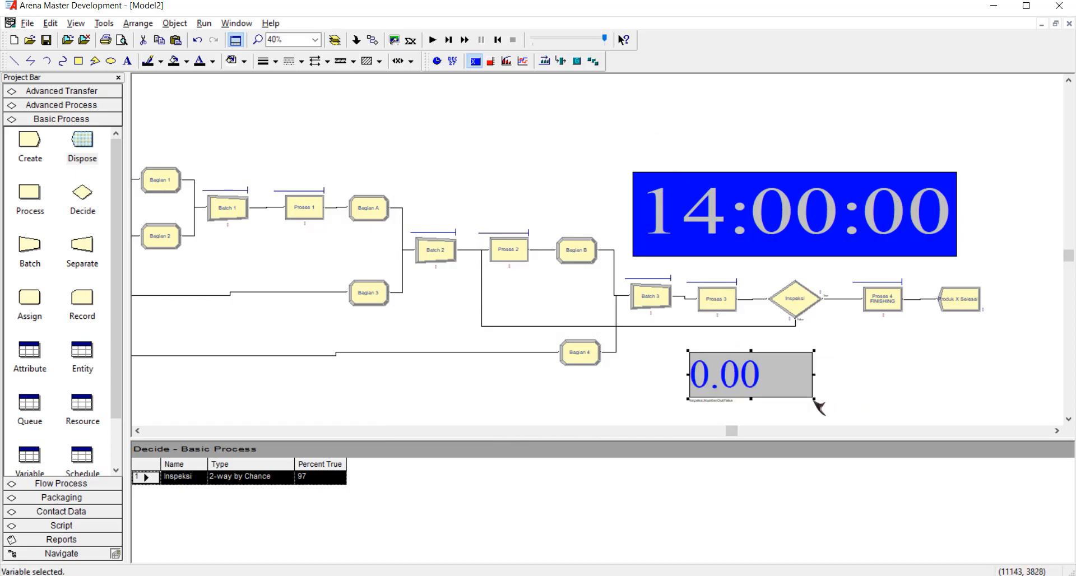
pyautogui.click(840, 395)
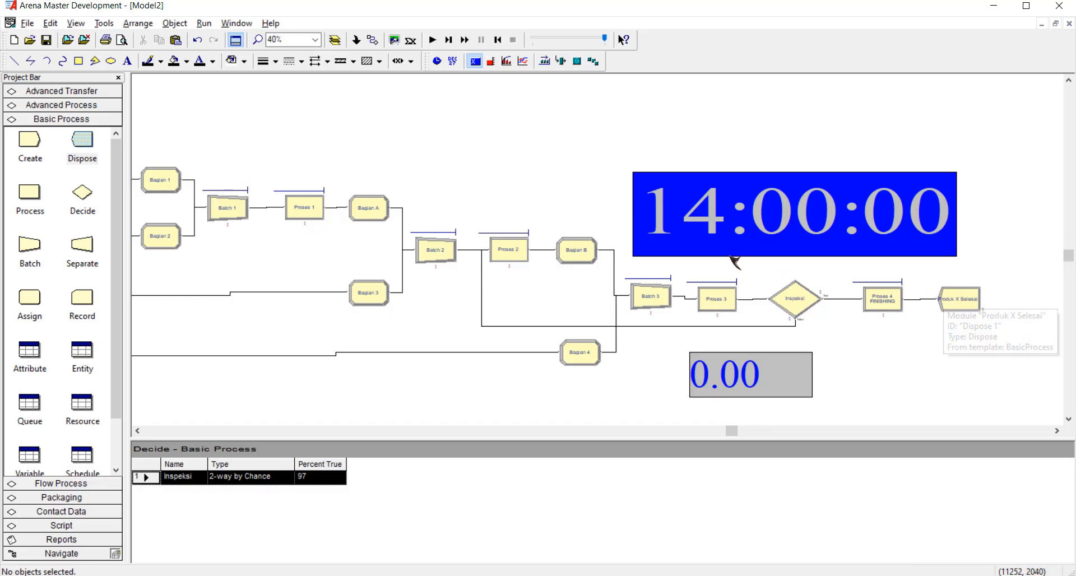
# Add a variable display for Proses 4 FINISHING.NumberOut below the Proses 4 FINISHING and Dispose modules.
pyautogui.click(477, 63)
pyautogui.click(577, 157)
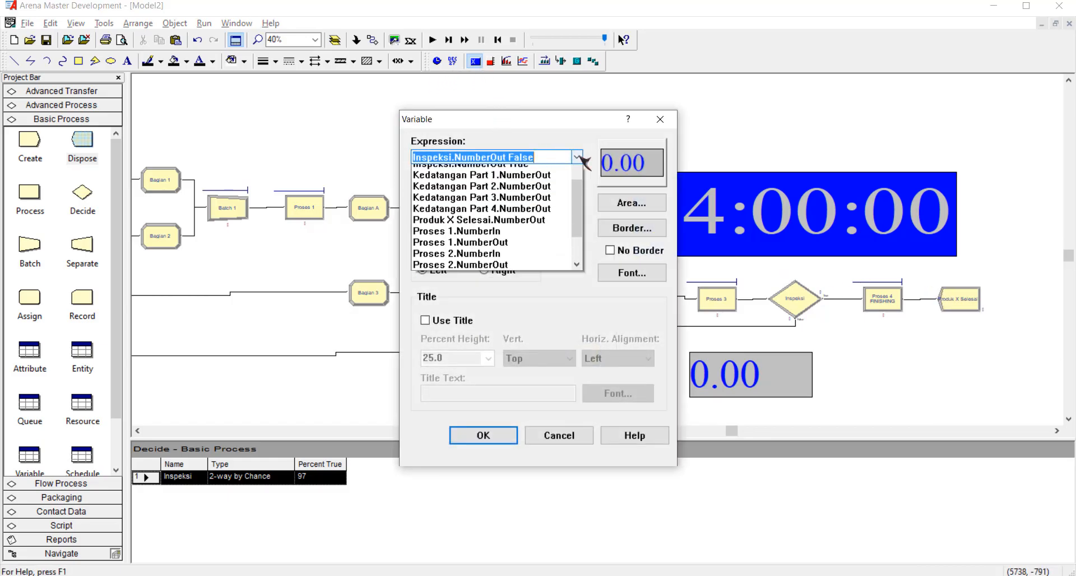
pyautogui.scroll(-2, 542, 238)
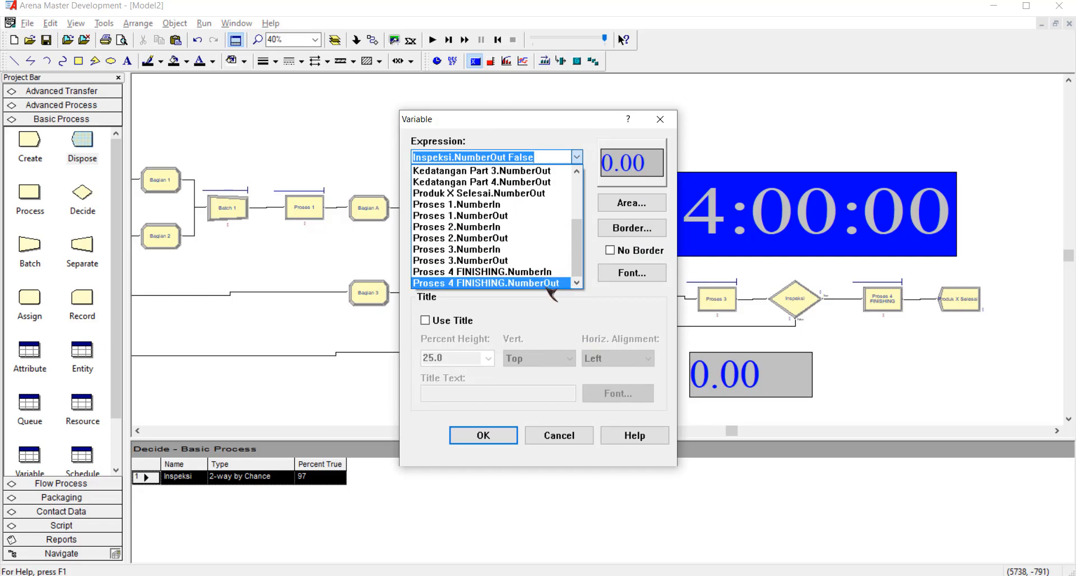
pyautogui.click(552, 283)
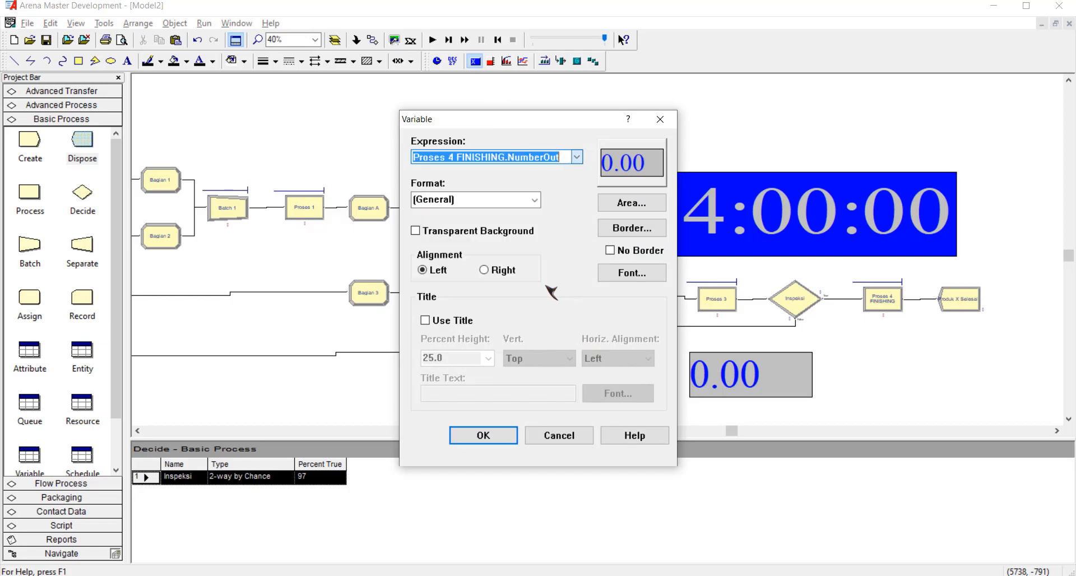
pyautogui.click(484, 436)
pyautogui.moveTo(886, 352); pyautogui.dragTo(1007, 398)
pyautogui.click(1033, 389)
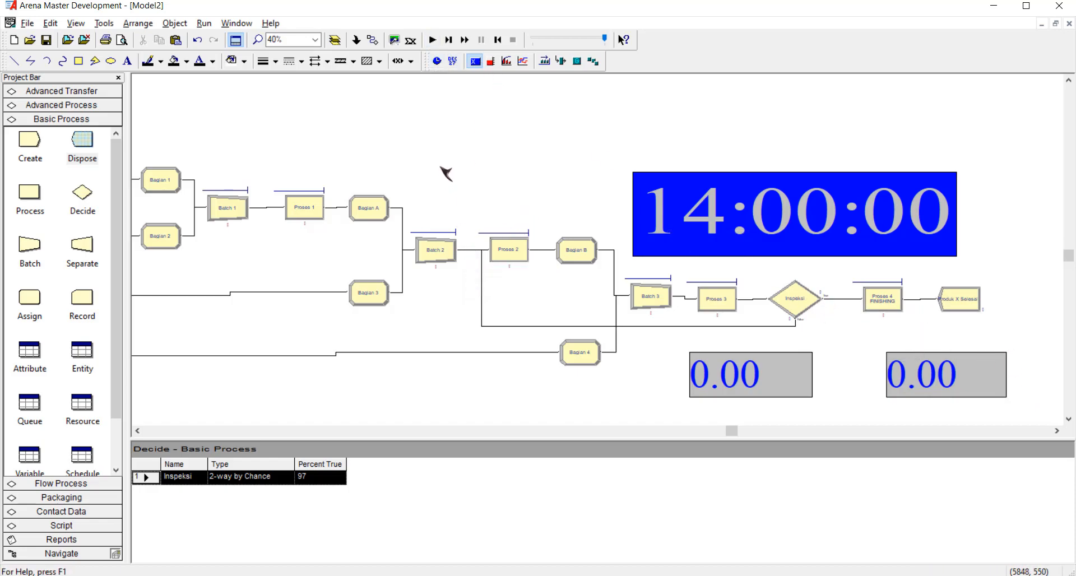
# Run the simulation to completion and switch to the Word exam document.
pyautogui.click(433, 40)
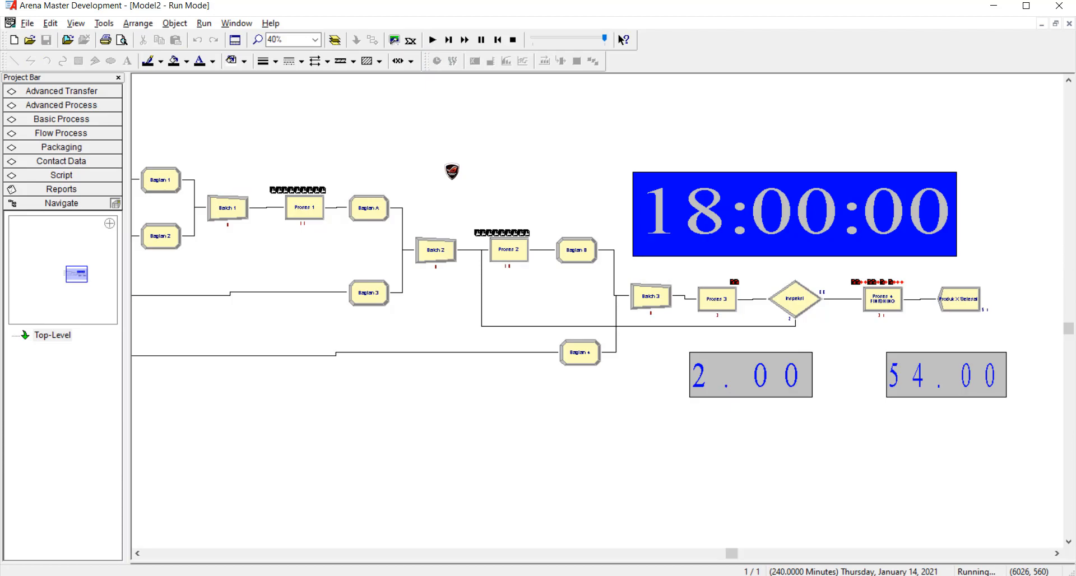
pyautogui.moveTo(505, 131); pyautogui.dragTo(483, 97)
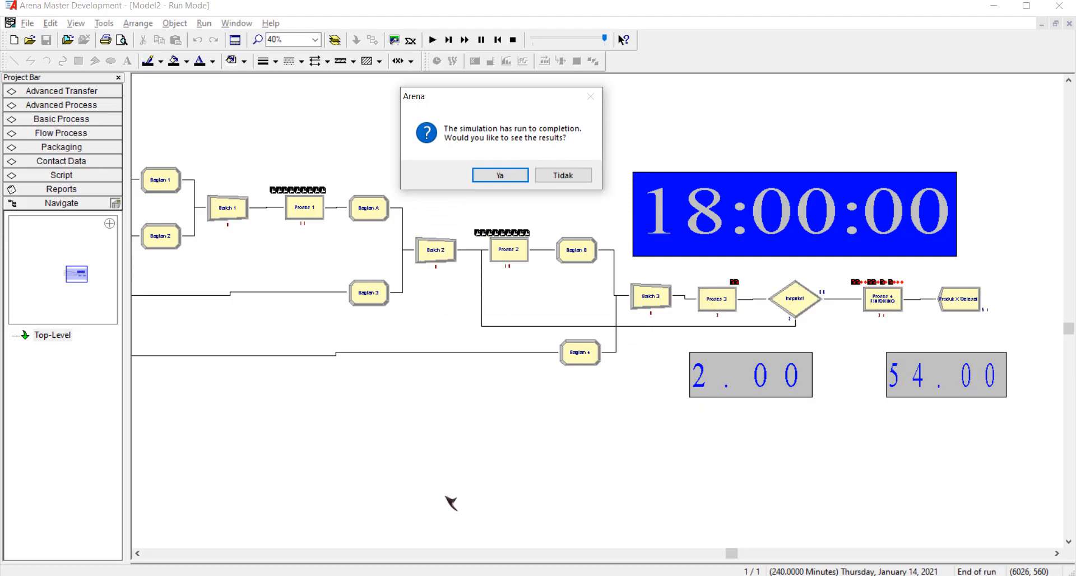
pyautogui.click(337, 547)
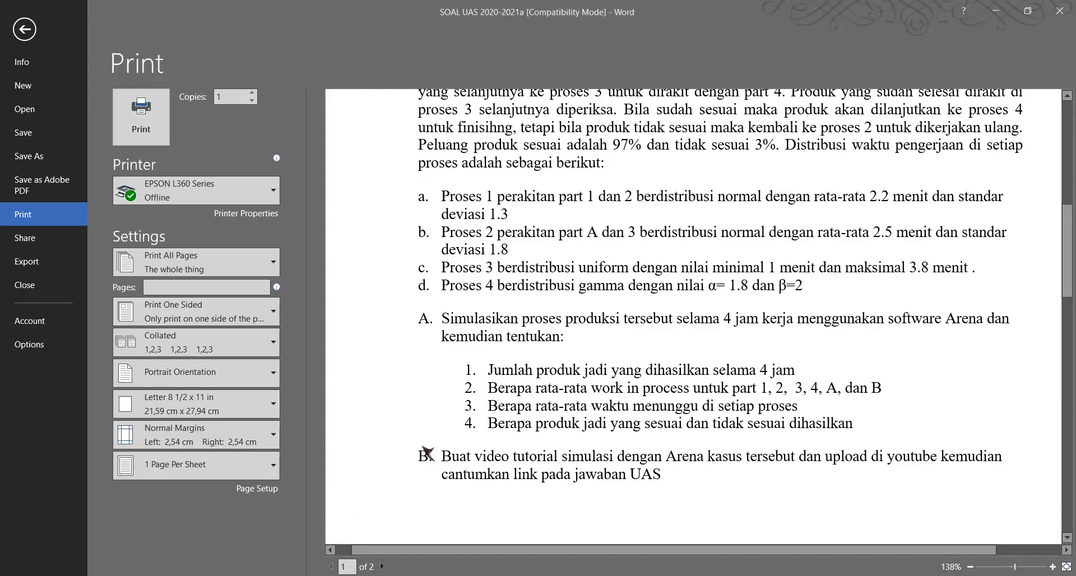
# Leave the print view and add the answer (54 produk) after question 1 about the finished products in 4 hours.
pyautogui.click(24, 29)
pyautogui.scroll(-5, 529, 368)
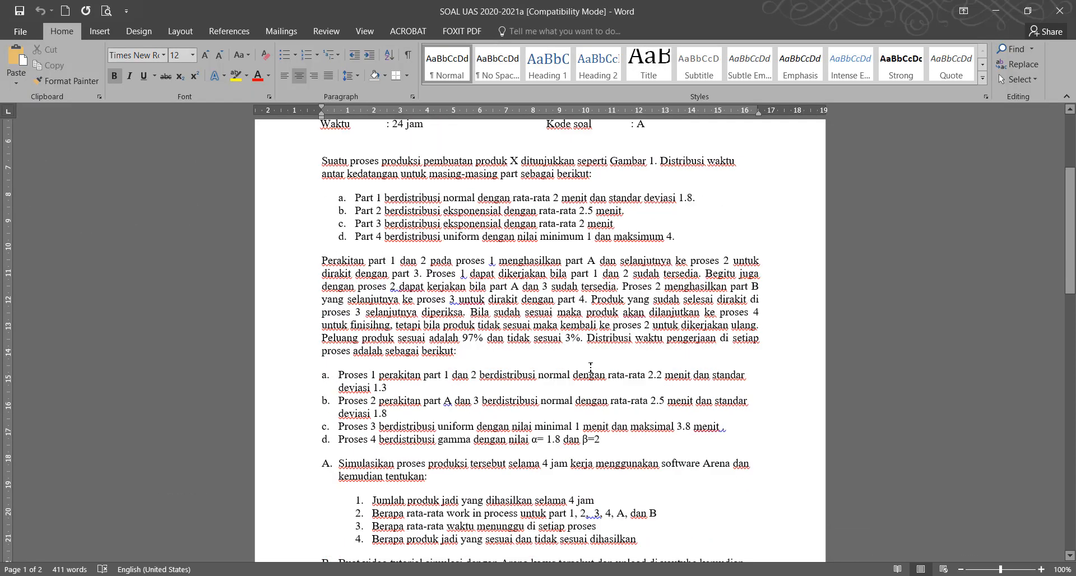
pyautogui.scroll(-3, 529, 368)
pyautogui.scroll(3, 627, 411)
pyautogui.scroll(-3, 628, 412)
pyautogui.click(669, 351)
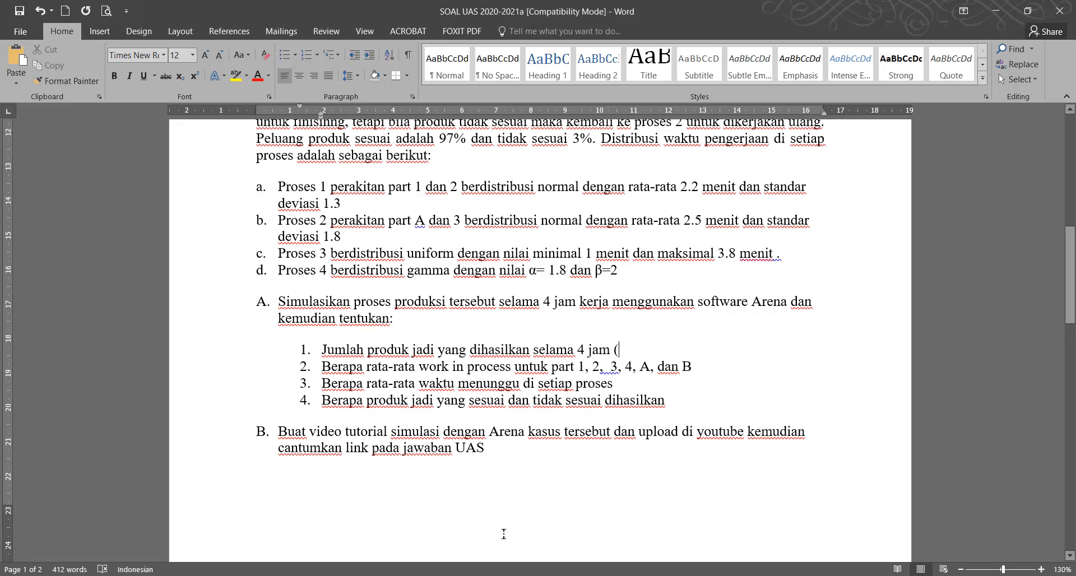
pyautogui.moveTo(363, 575)
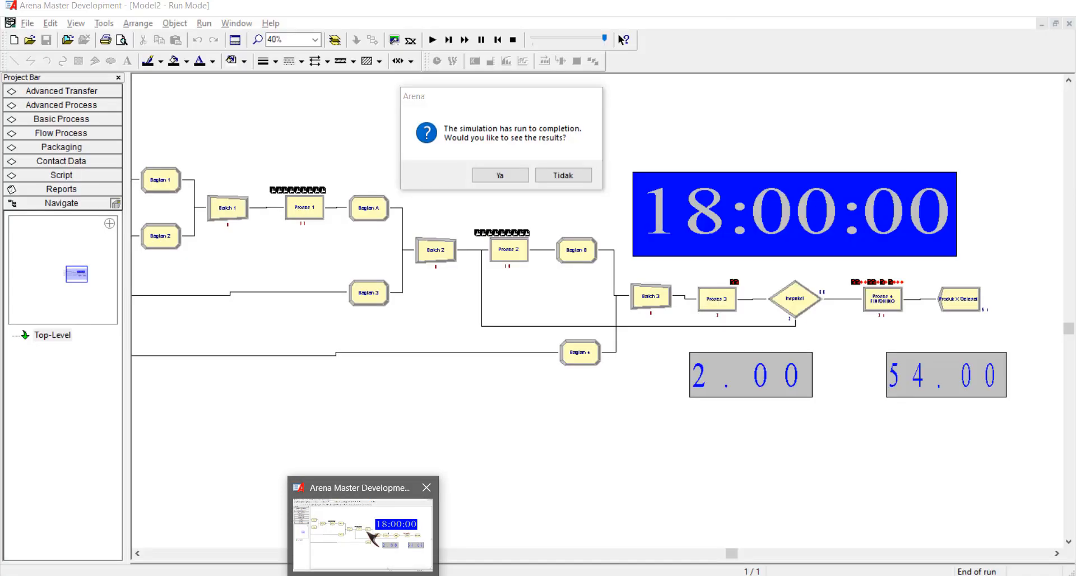
pyautogui.write('(')
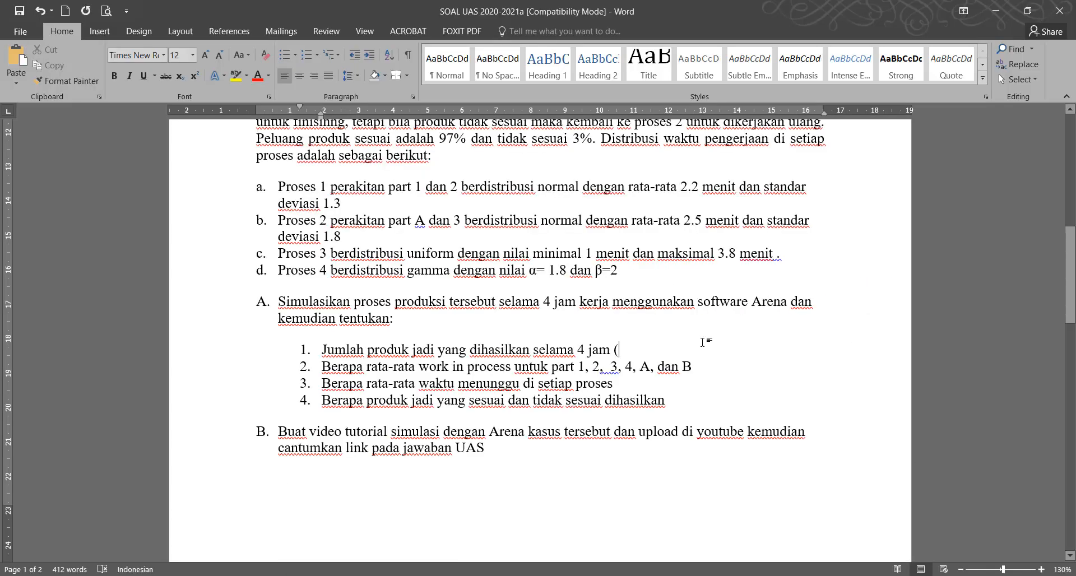
pyautogui.write('54 produk')
# Add the answer (false= 2) after question 4 about conforming and nonconforming products.
pyautogui.click(696, 367)
pyautogui.moveTo(695, 366); pyautogui.dragTo(552, 384)
pyautogui.click(689, 399)
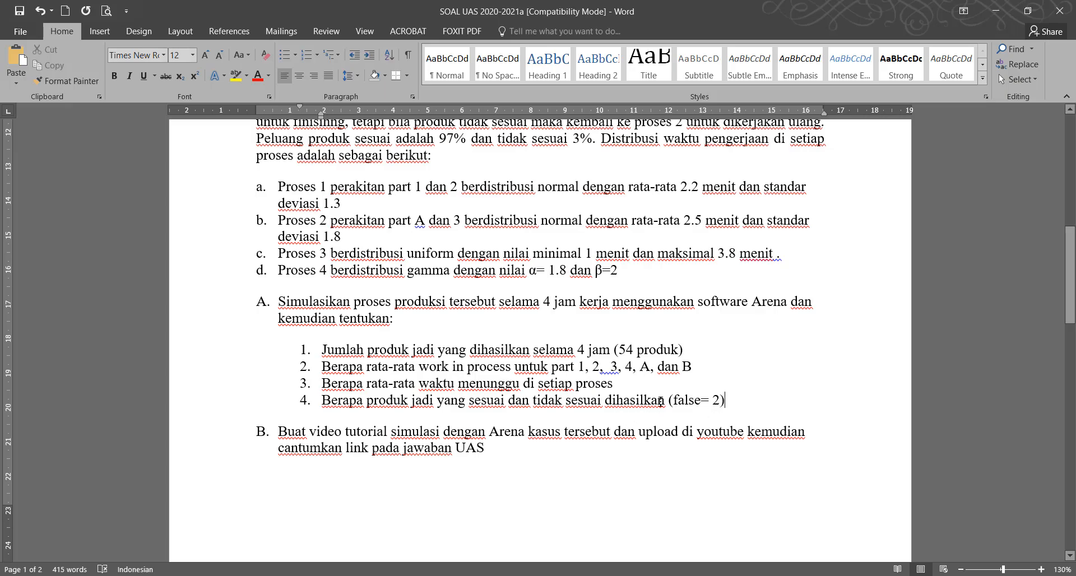
pyautogui.moveTo(603, 356); pyautogui.dragTo(688, 352)
pyautogui.click(701, 399)
# Switch to Arena, open the simulation results and examine the entity times in the Category Overview report.
pyautogui.click(379, 542)
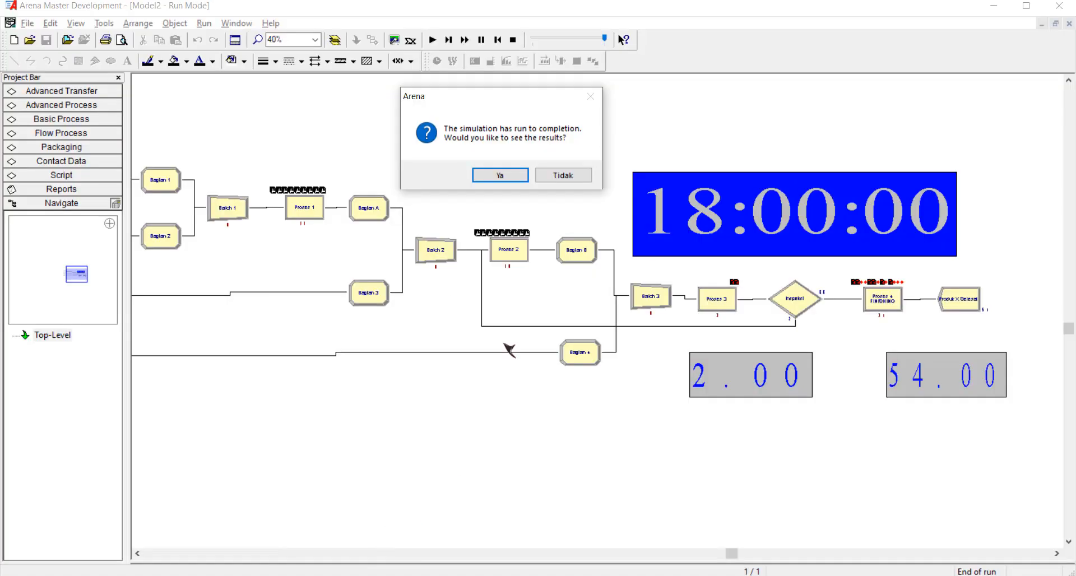
pyautogui.click(501, 176)
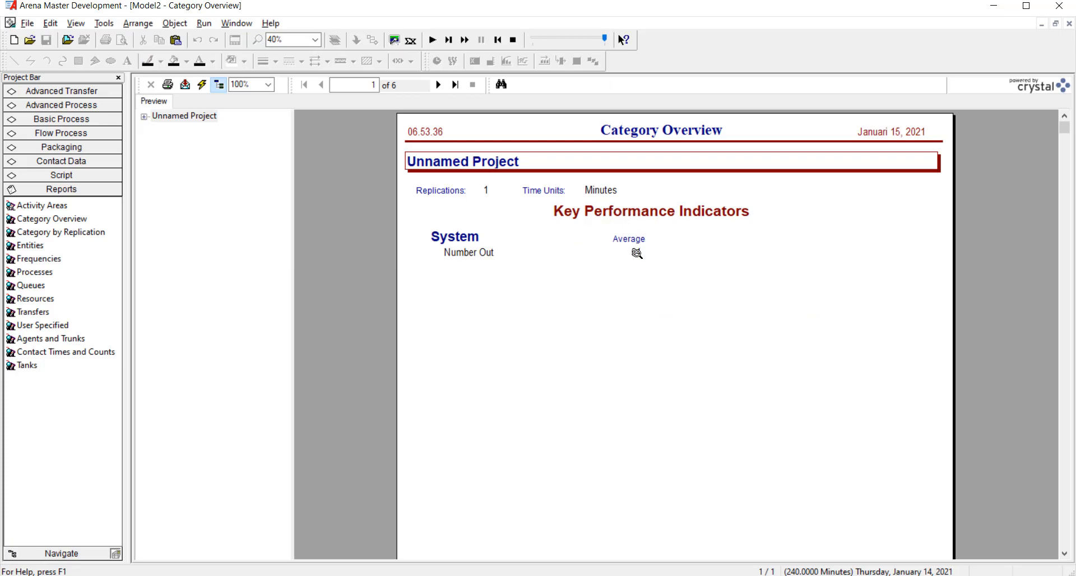
pyautogui.click(440, 87)
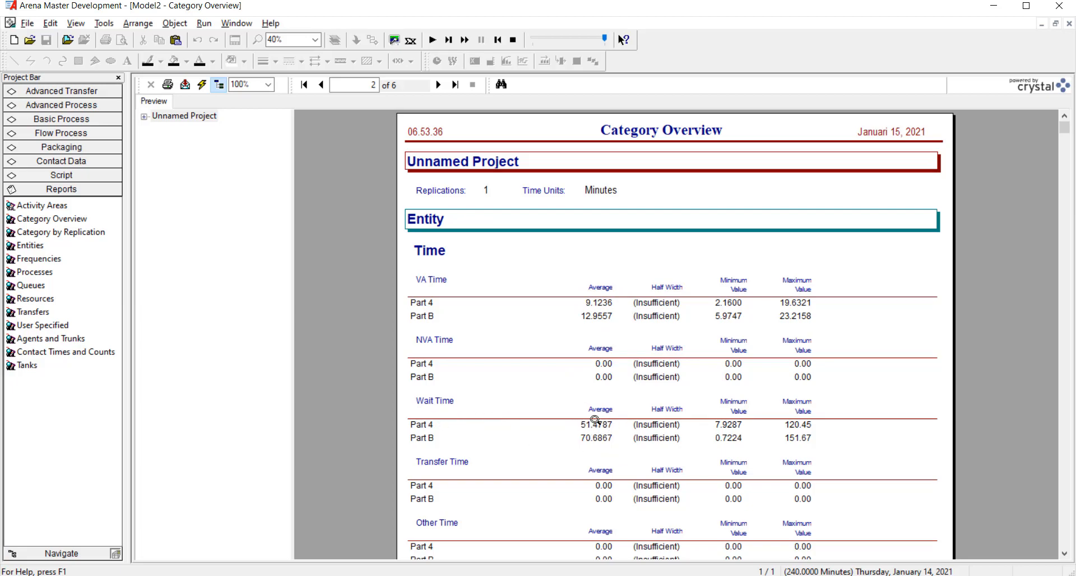
pyautogui.scroll(-5, 595, 421)
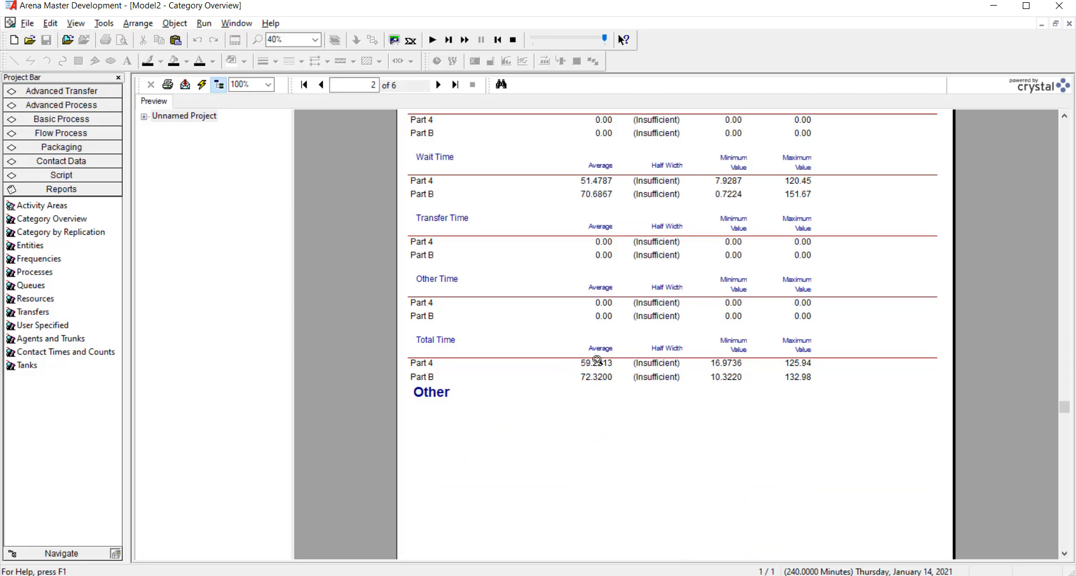
pyautogui.scroll(5, 613, 402)
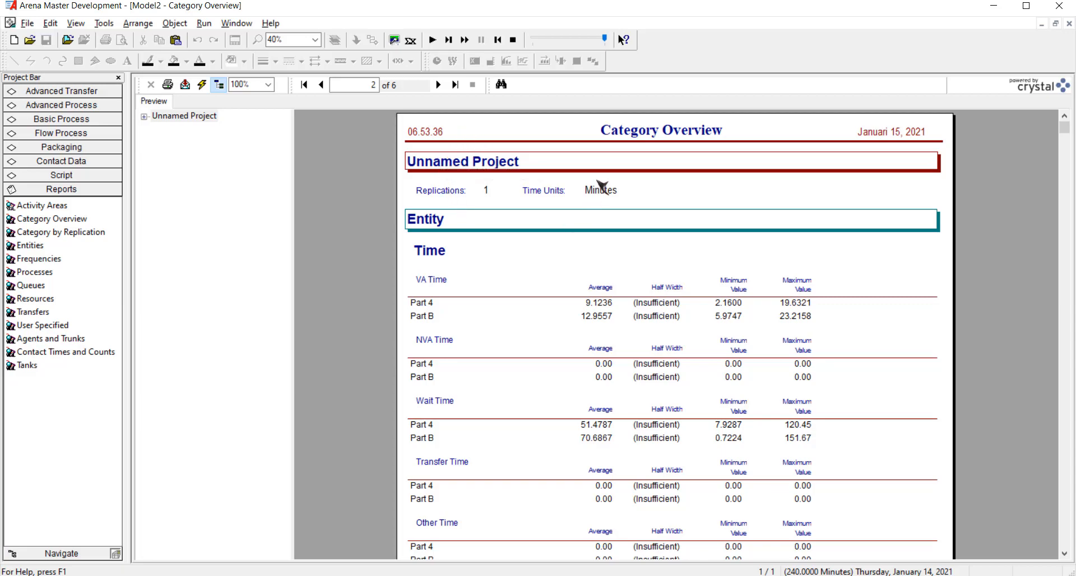
# Examine the average WIP of each part and the queue waiting times in the report, and return to the model window.
pyautogui.click(437, 85)
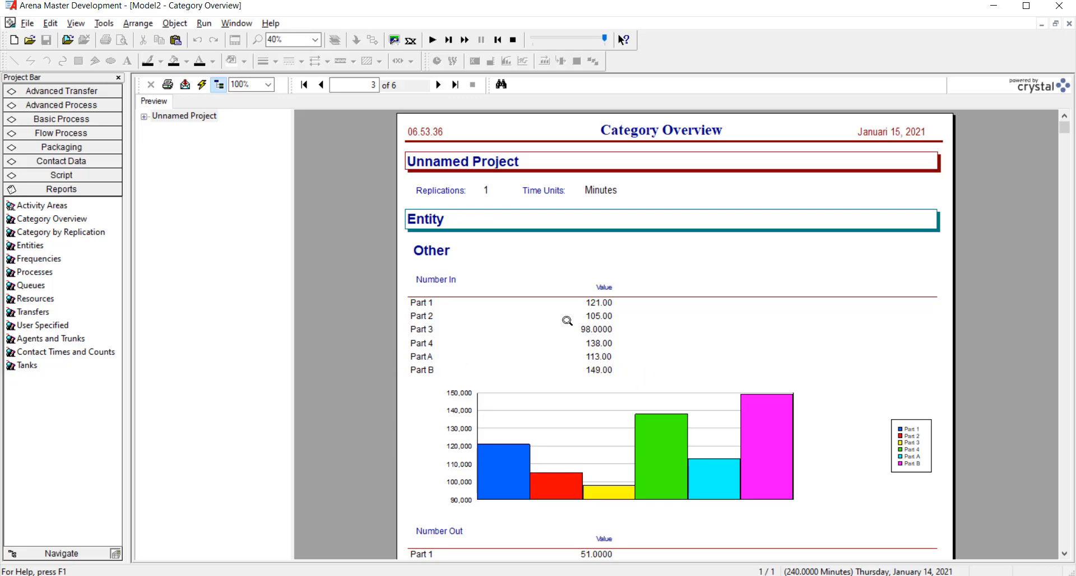
pyautogui.scroll(-3, 566, 320)
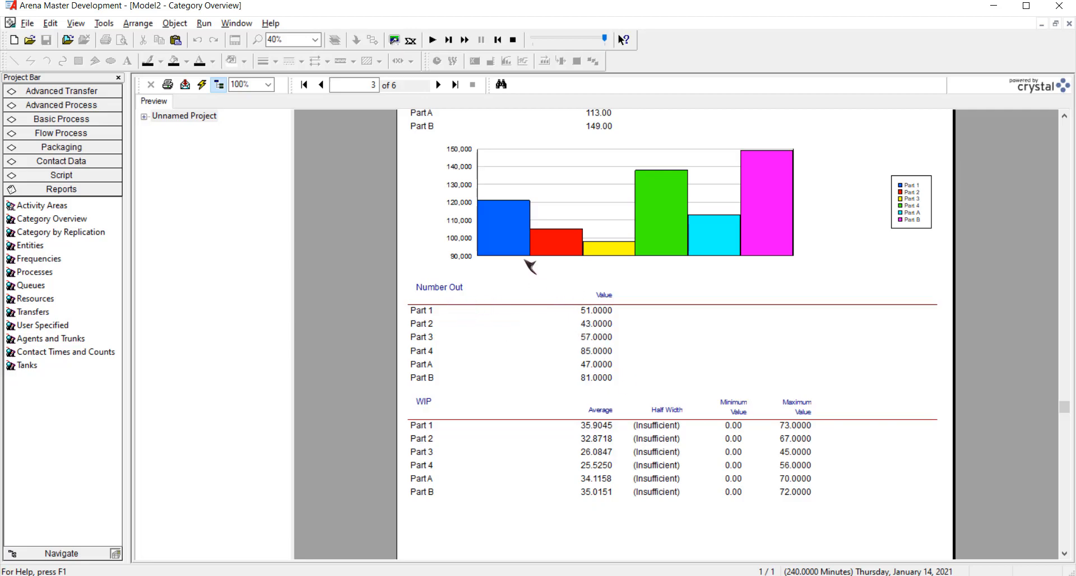
pyautogui.click(439, 85)
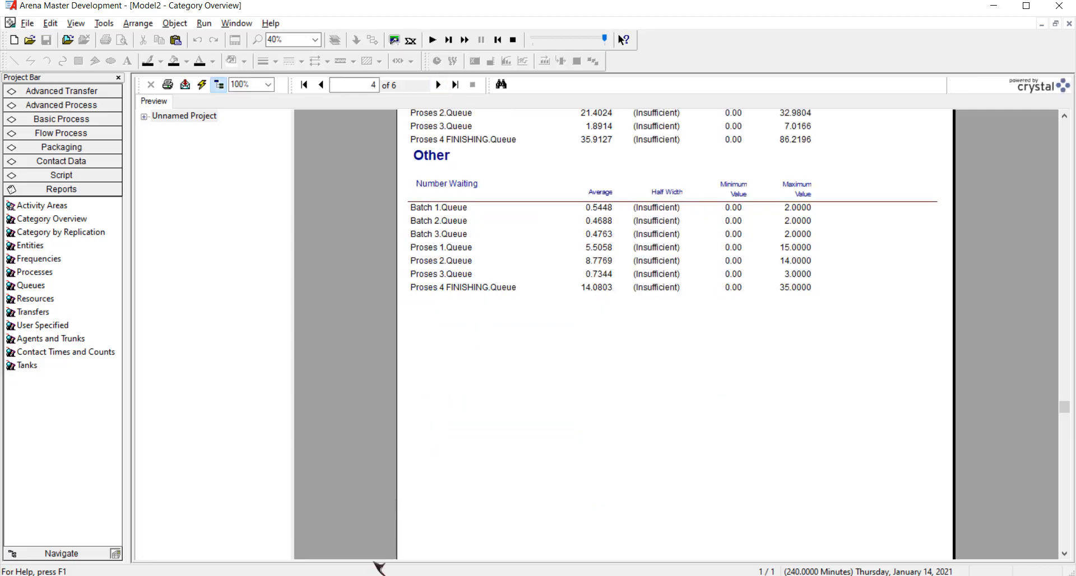
pyautogui.click(350, 537)
pyautogui.scroll(-3, 593, 418)
pyautogui.scroll(9, 592, 418)
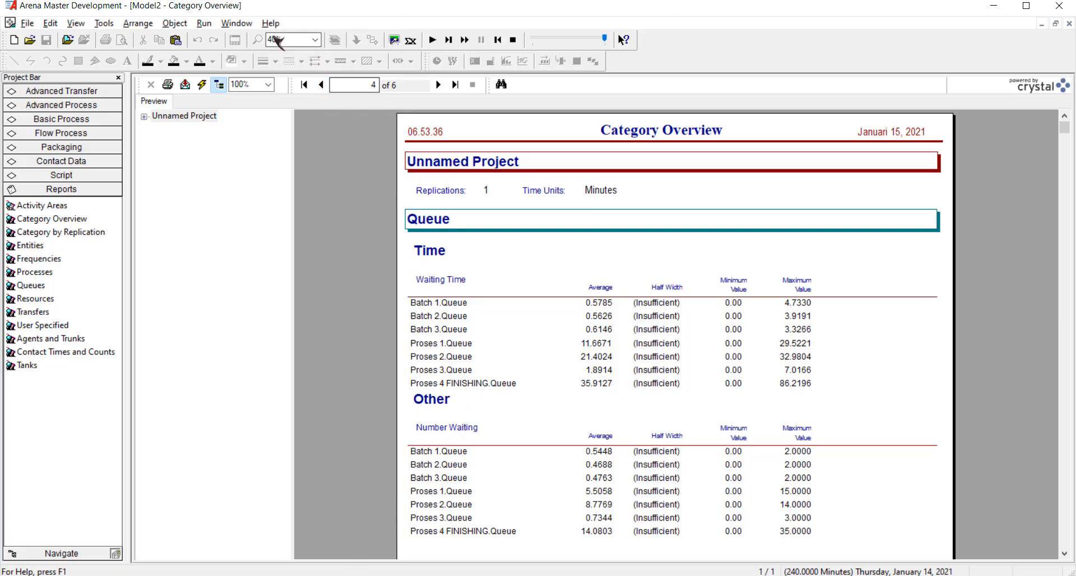
pyautogui.click(236, 23)
pyautogui.click(264, 132)
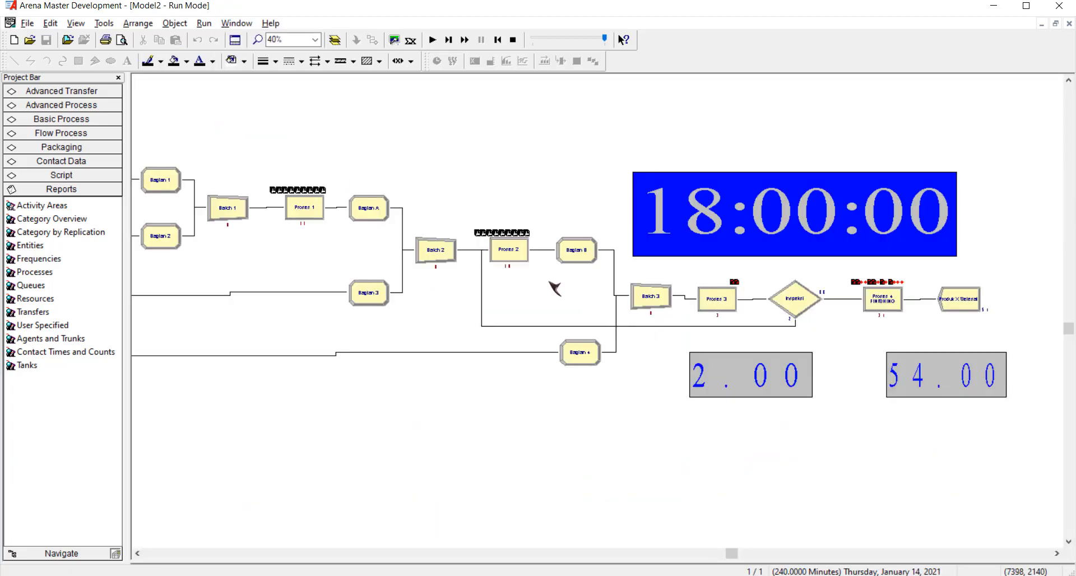